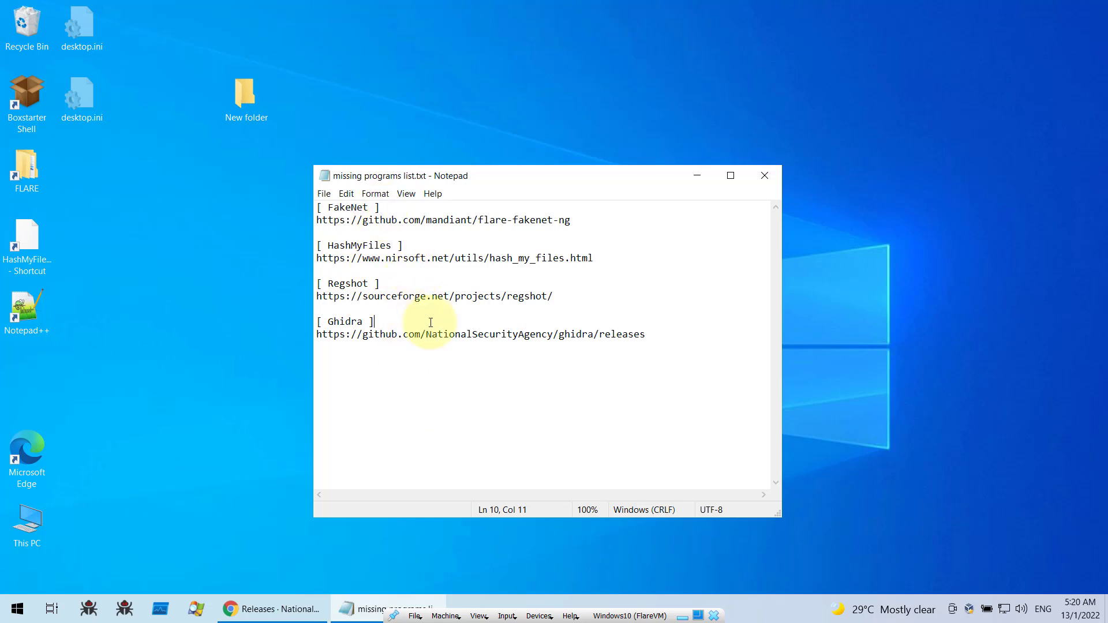
Look through the Net folder in the FLARE shortcuts for FakeNet, then close the folder window.
{"action": "left_click_drag", "start_coordinate": [495, 180], "coordinate": [505, 185]}
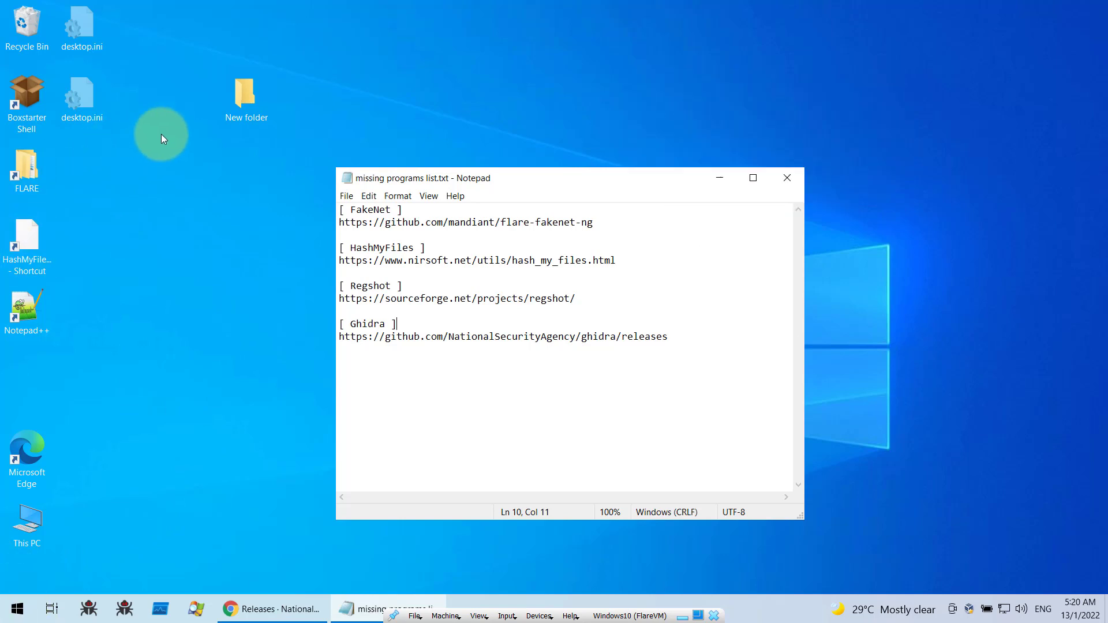
{"action": "double_click", "coordinate": [26, 171]}
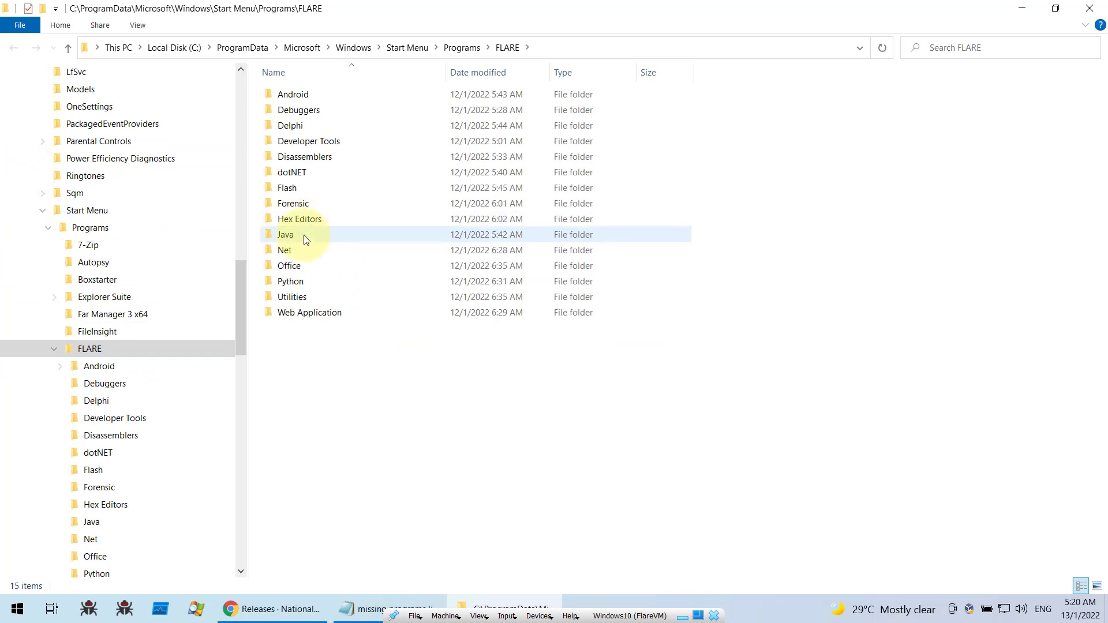
{"action": "left_click", "coordinate": [308, 254]}
{"action": "double_click", "coordinate": [307, 254]}
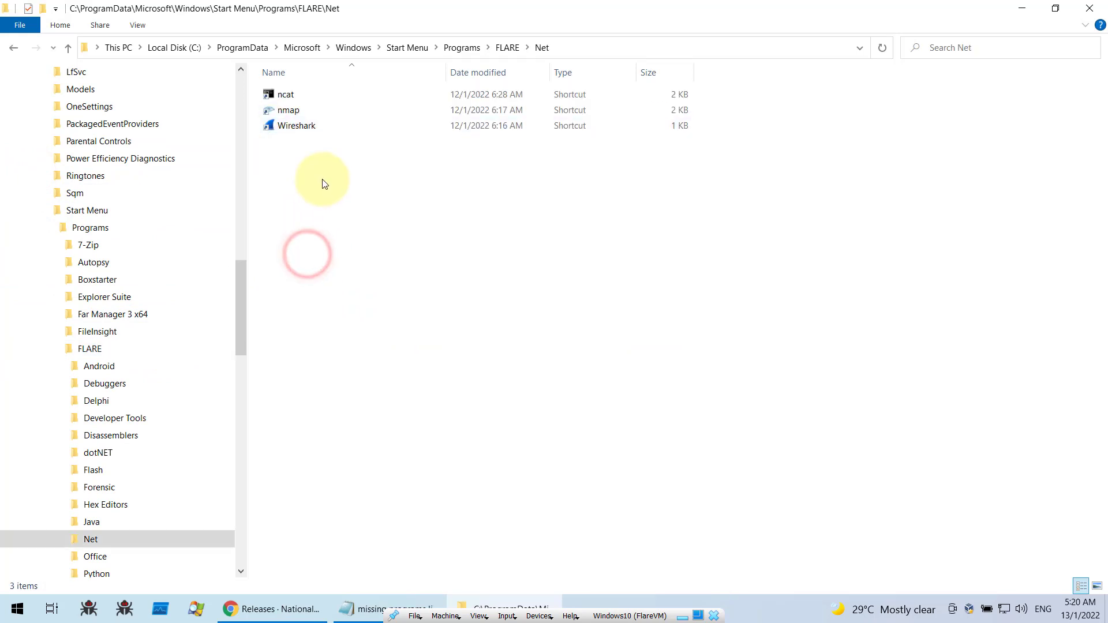
{"action": "left_click", "coordinate": [1092, 8]}
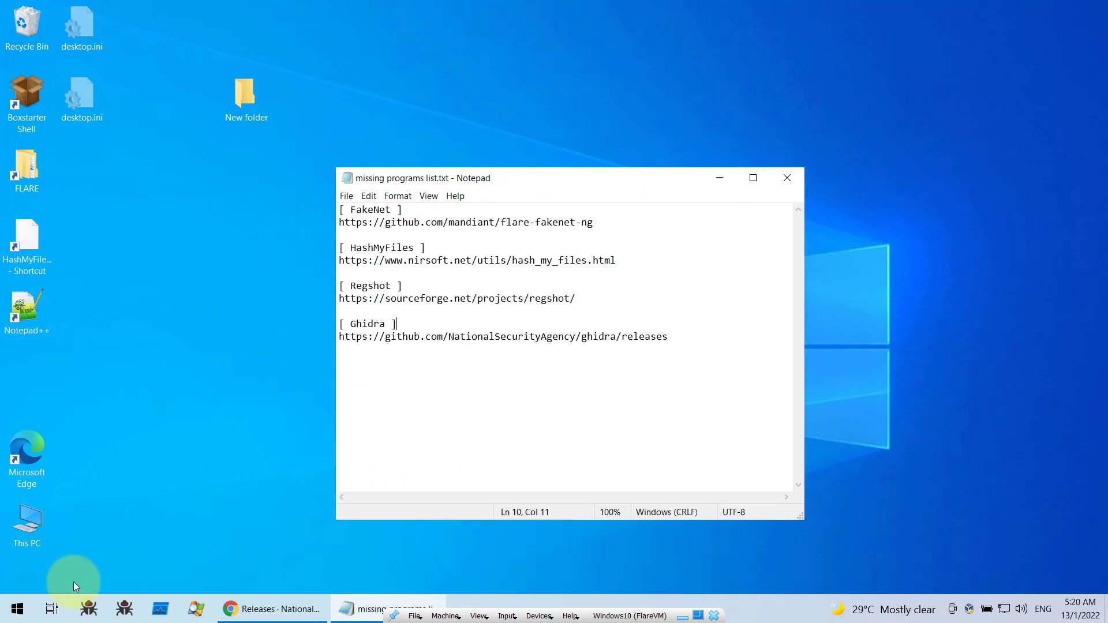
Search Windows for "fake" to check whether FakeNet is installed, then dismiss the search.
{"action": "right_click", "coordinate": [25, 618]}
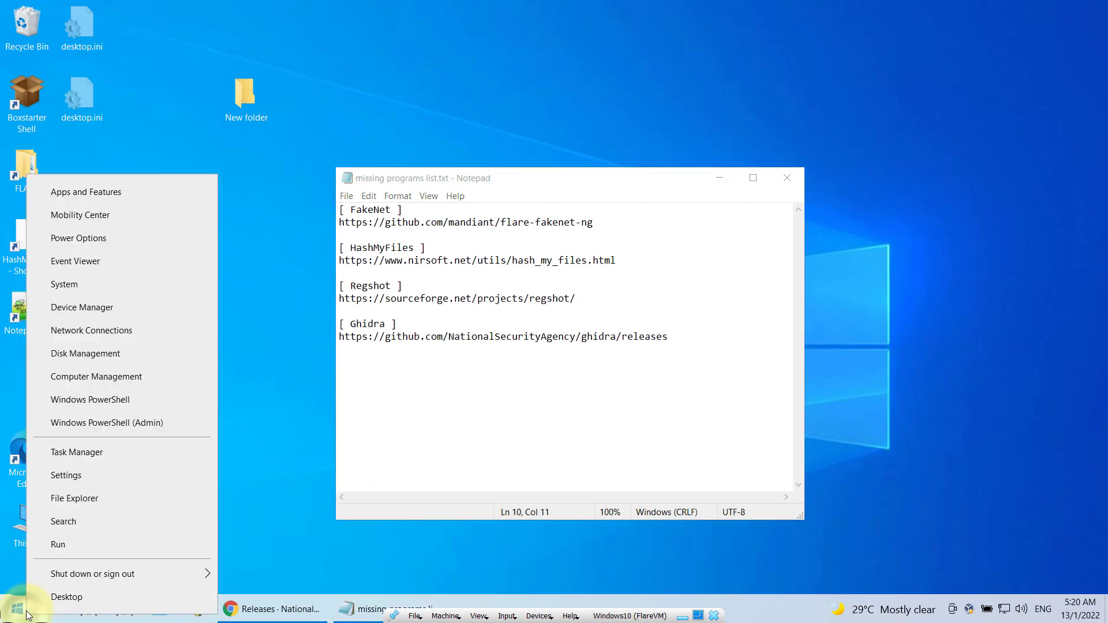
{"action": "left_click", "coordinate": [67, 524]}
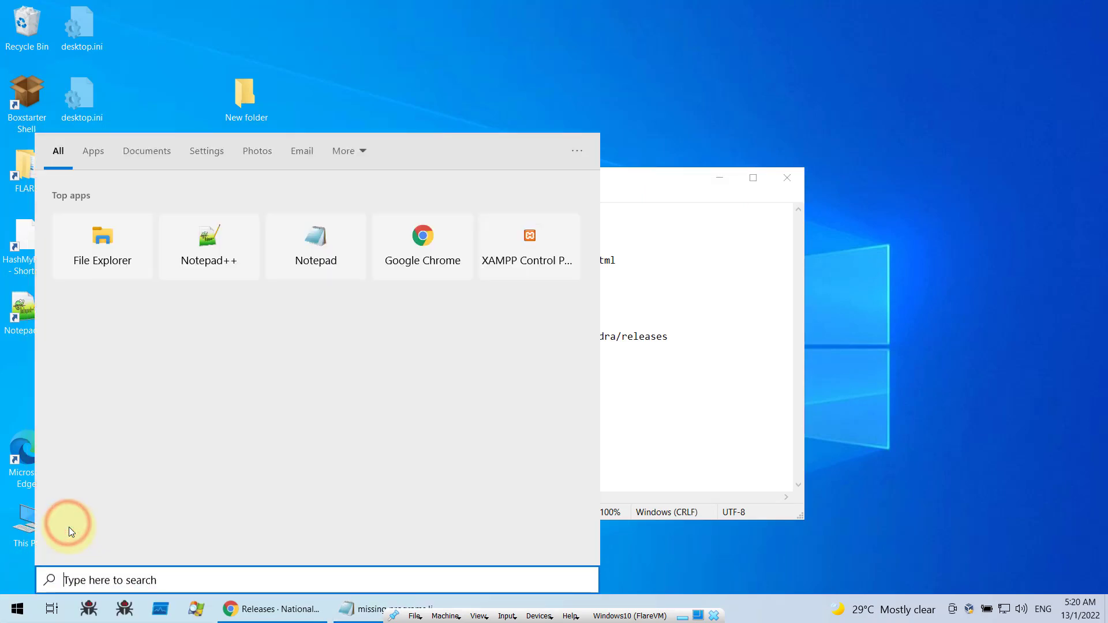
{"action": "type", "text": "fake"}
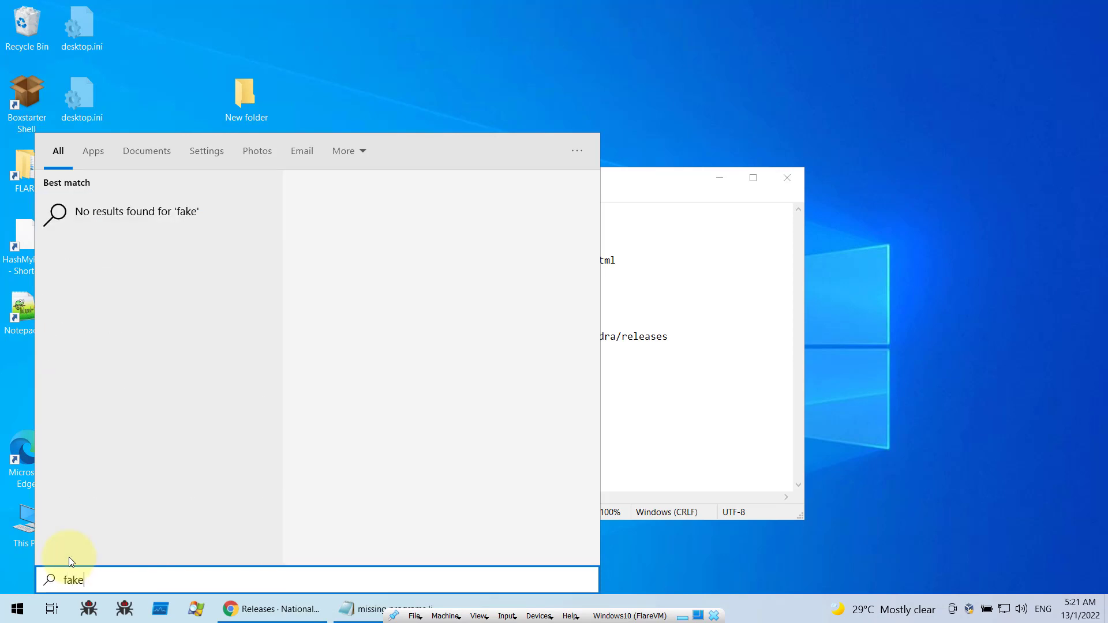
{"action": "left_click", "coordinate": [518, 127]}
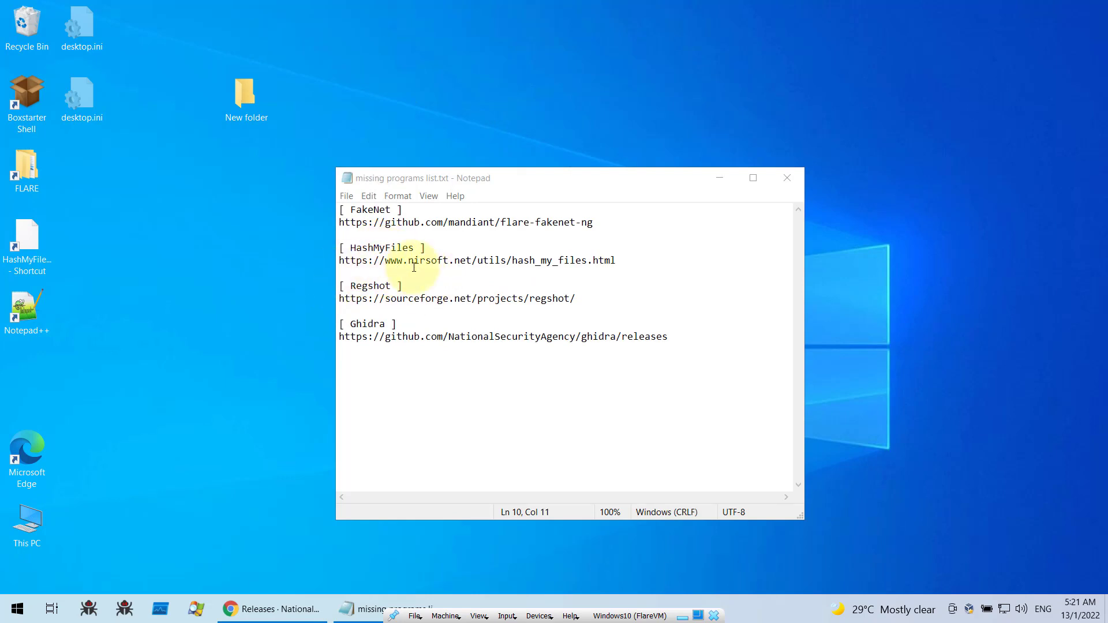
Examine the Utilities folder in the FLARE shortcuts for the programs named in the missing programs list.
{"action": "double_click", "coordinate": [30, 174]}
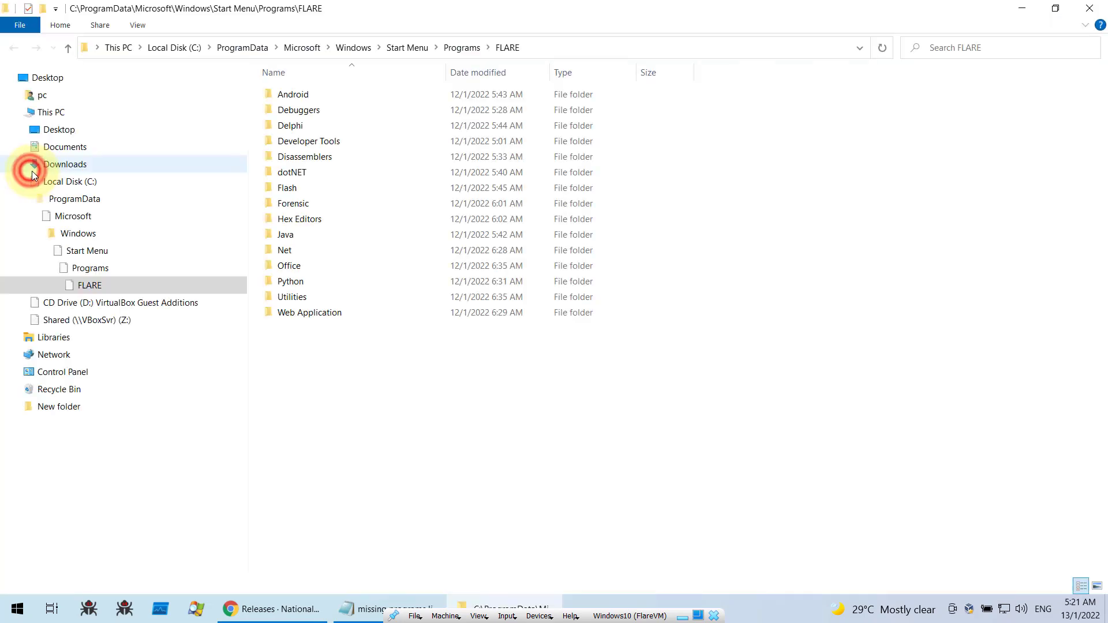
{"action": "left_click", "coordinate": [312, 298]}
{"action": "double_click", "coordinate": [311, 297]}
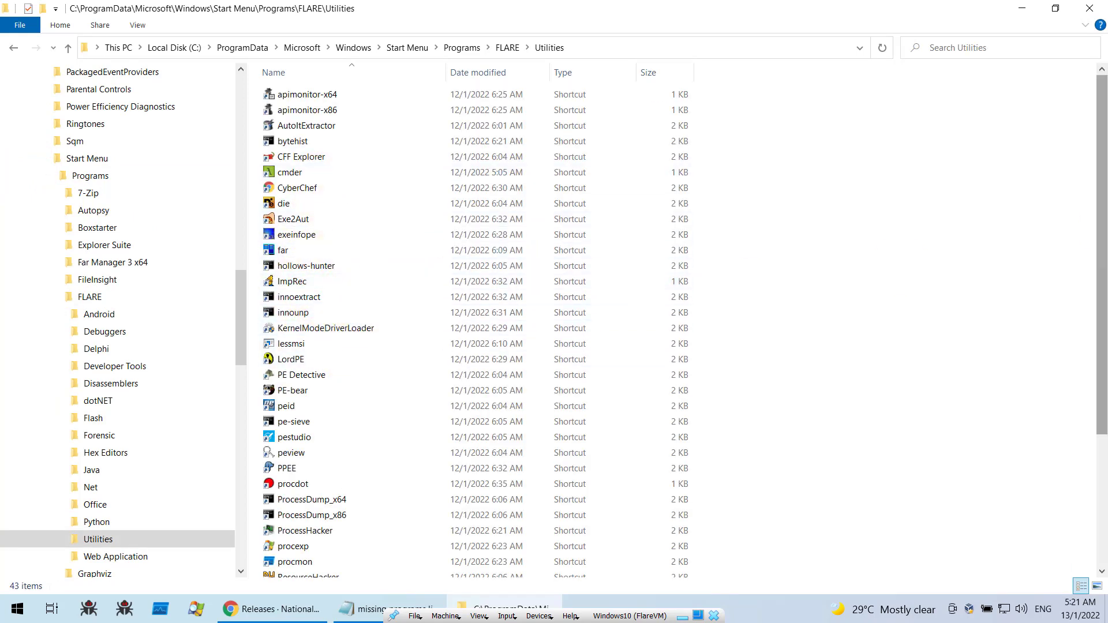
{"action": "left_click", "coordinate": [1054, 20]}
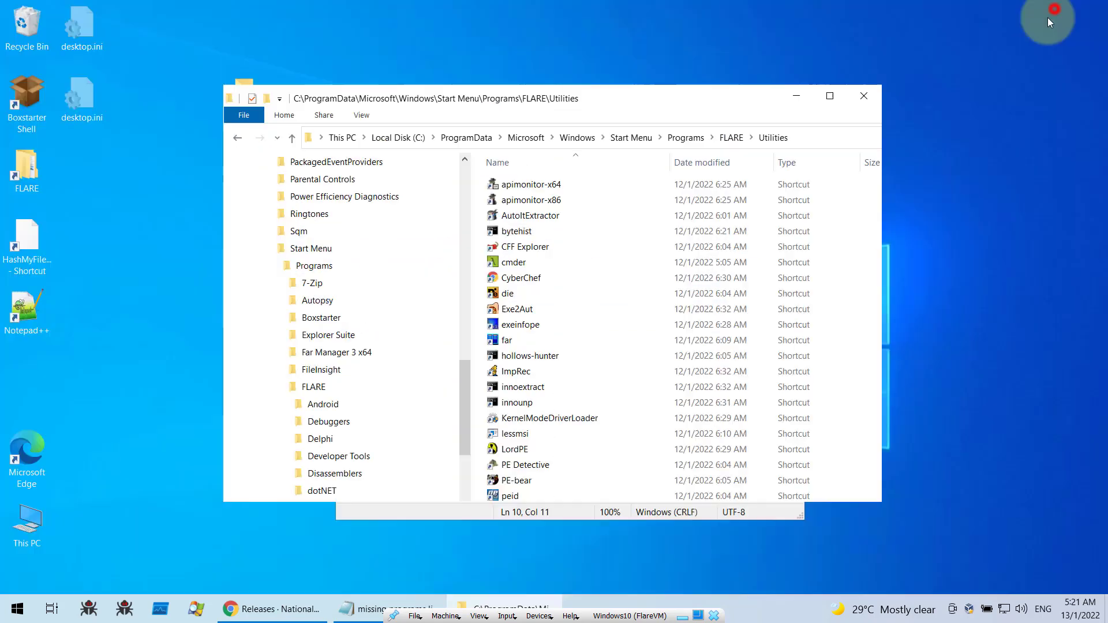
{"action": "mouse_move", "coordinate": [570, 95]}
{"action": "left_mouse_down"}
{"action": "mouse_move", "coordinate": [942, 526]}
{"action": "mouse_move", "coordinate": [1003, 528]}
{"action": "mouse_move", "coordinate": [806, 388]}
{"action": "mouse_move", "coordinate": [632, 130]}
{"action": "left_mouse_up"}
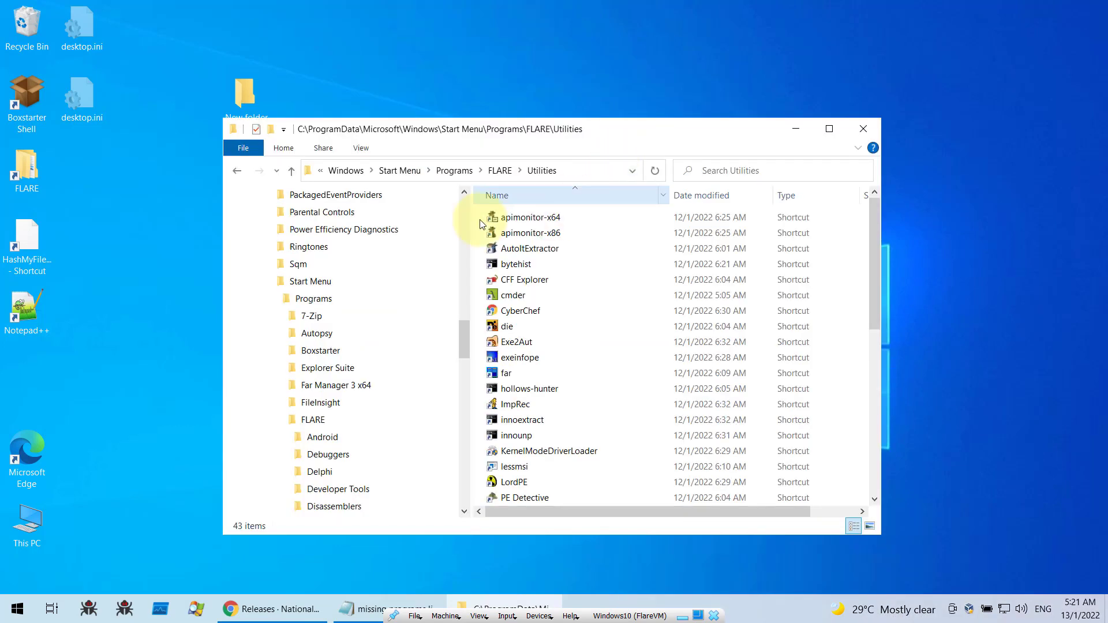
{"action": "scroll", "coordinate": [599, 375], "scroll_direction": "down", "scroll_amount": 3}
{"action": "scroll", "coordinate": [599, 375], "scroll_direction": "down", "scroll_amount": 2}
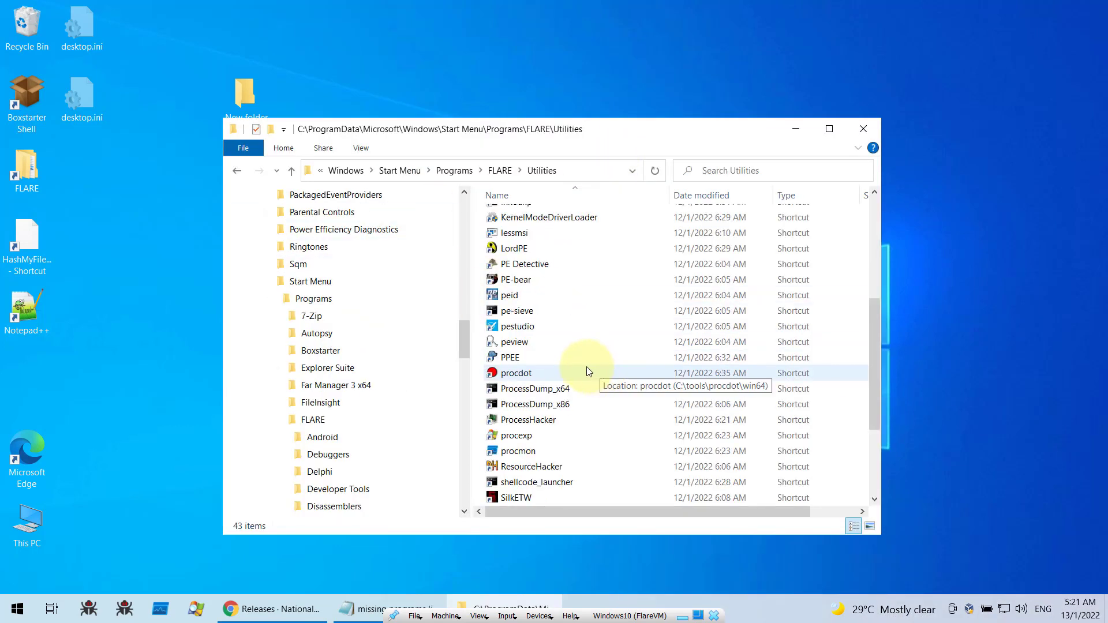
{"action": "scroll", "coordinate": [586, 365], "scroll_direction": "down", "scroll_amount": 2}
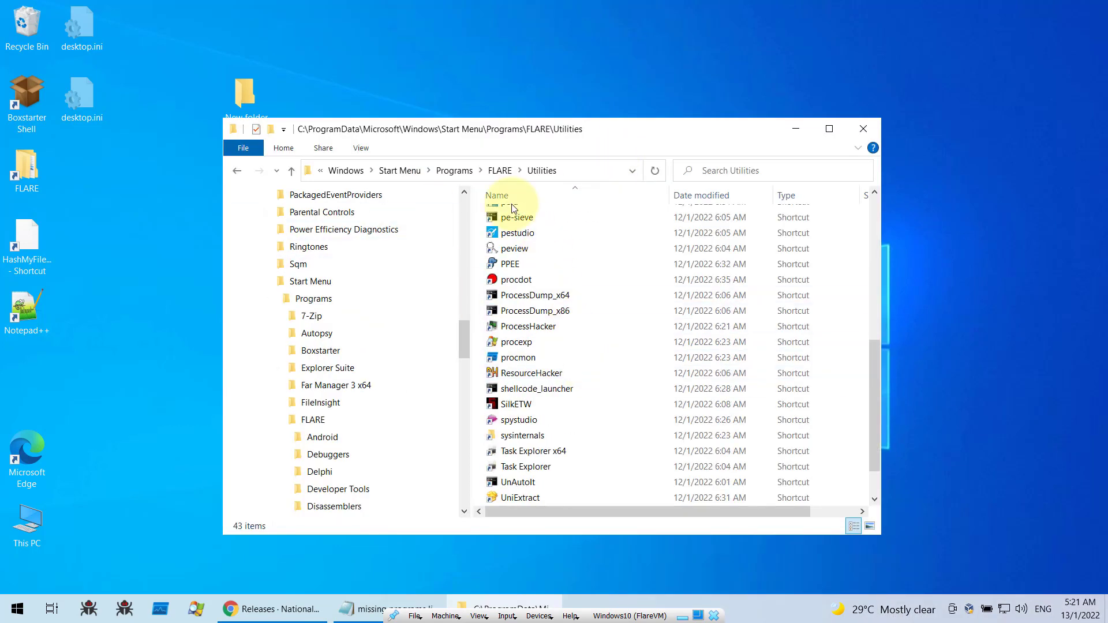
{"action": "left_click", "coordinate": [556, 383]}
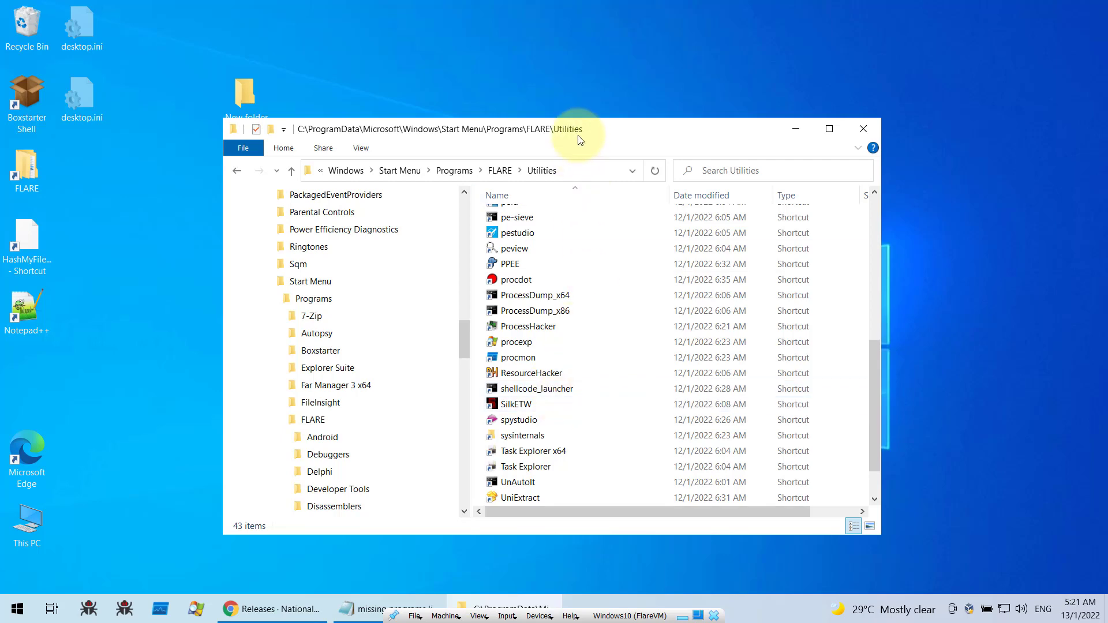
{"action": "left_click_drag", "start_coordinate": [576, 129], "coordinate": [789, 495]}
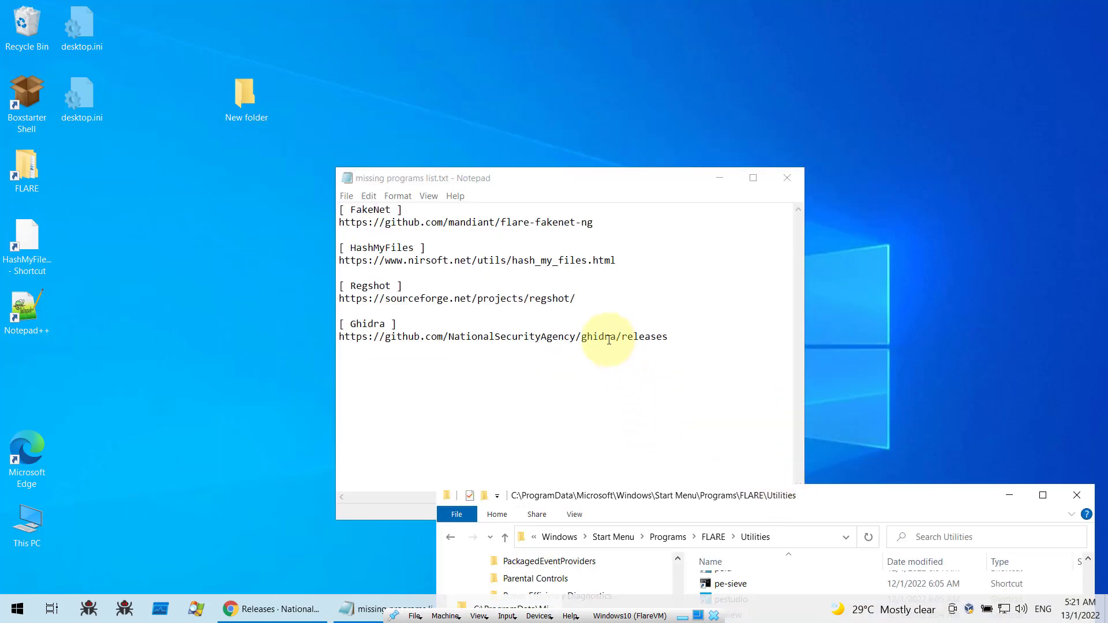
{"action": "left_click_drag", "start_coordinate": [887, 496], "coordinate": [668, 92]}
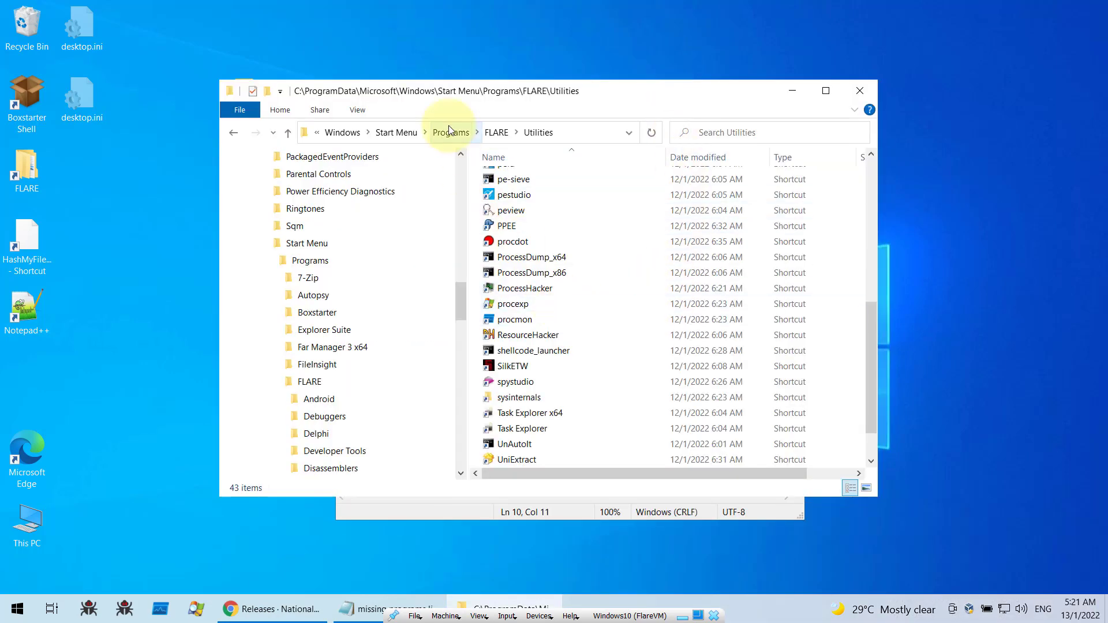
Check the Debuggers folder in the FLARE shortcuts for Ghidra, then minimize the folder window.
{"action": "left_click", "coordinate": [495, 133]}
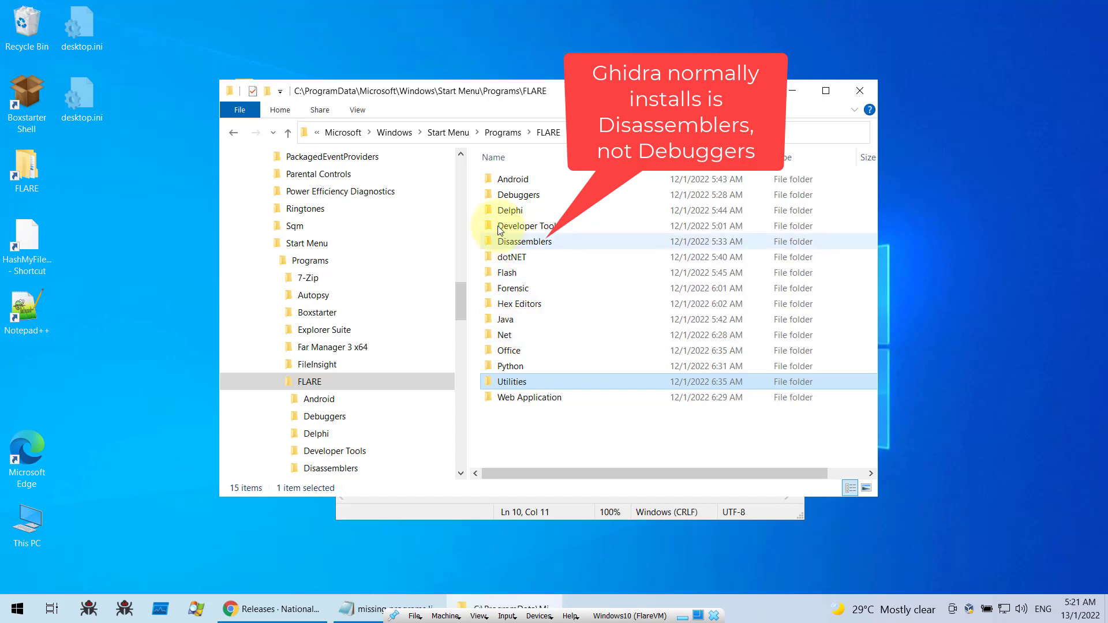
{"action": "double_click", "coordinate": [510, 195]}
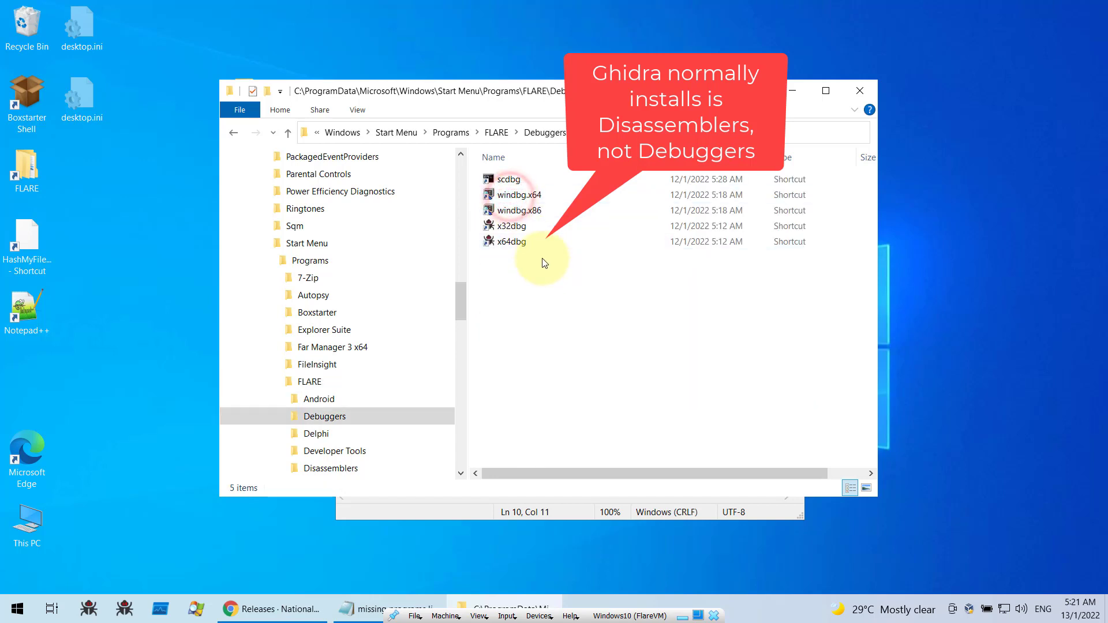
{"action": "left_click", "coordinate": [788, 94]}
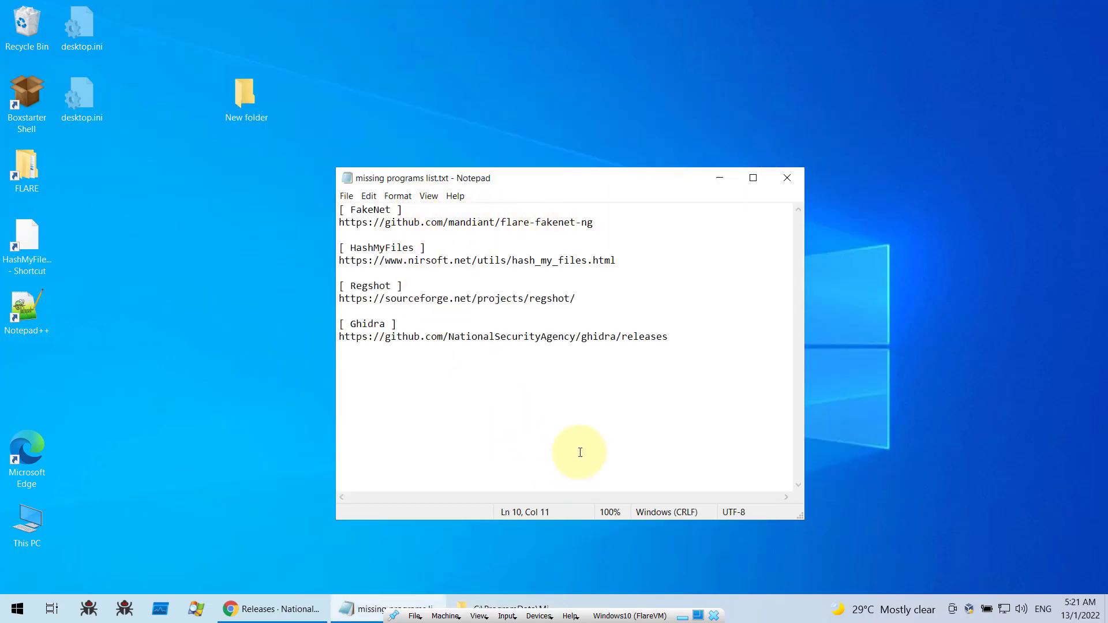
Review the FakeNet, HashMyFiles, Regshot and Ghidra download links in missing programs list.txt by highlighting them.
{"action": "left_click_drag", "start_coordinate": [338, 222], "coordinate": [589, 230]}
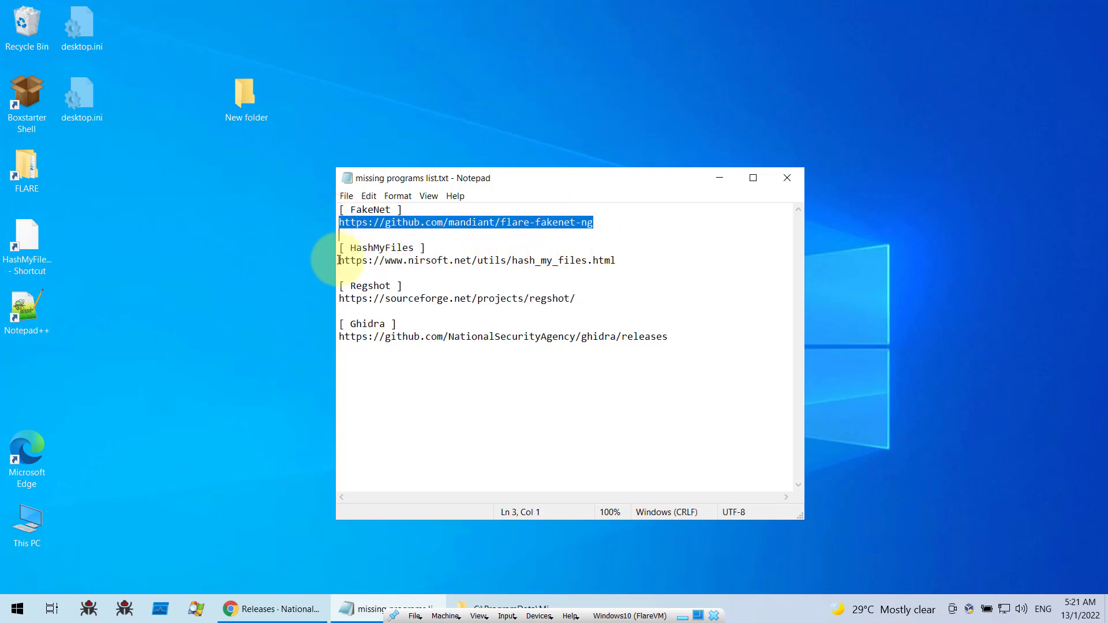
{"action": "left_click_drag", "start_coordinate": [339, 260], "coordinate": [546, 310]}
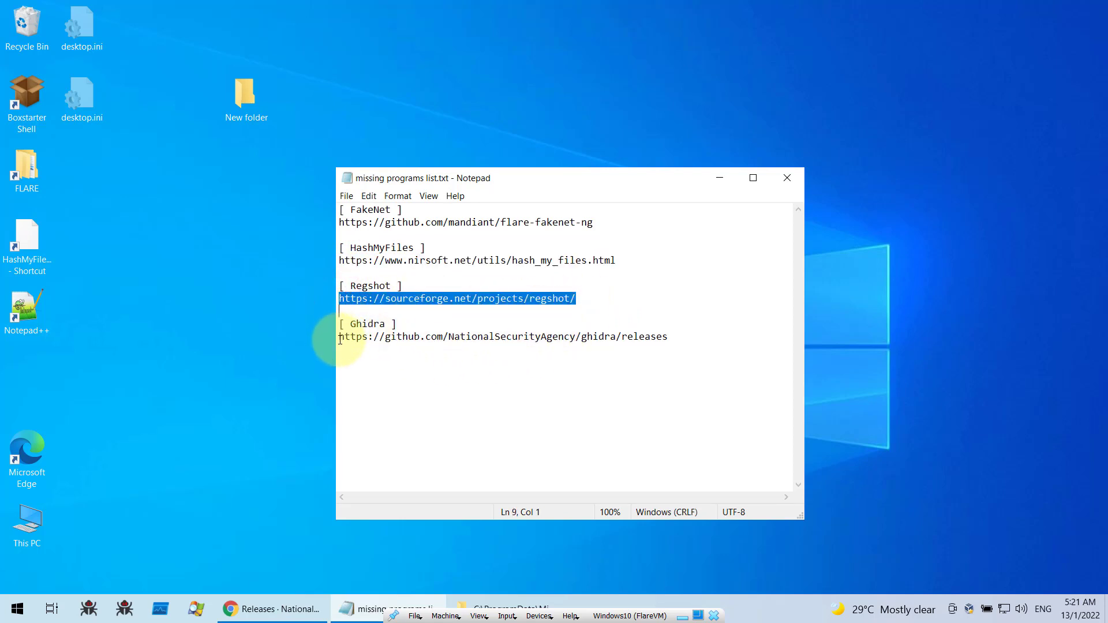
{"action": "left_click_drag", "start_coordinate": [339, 338], "coordinate": [681, 393]}
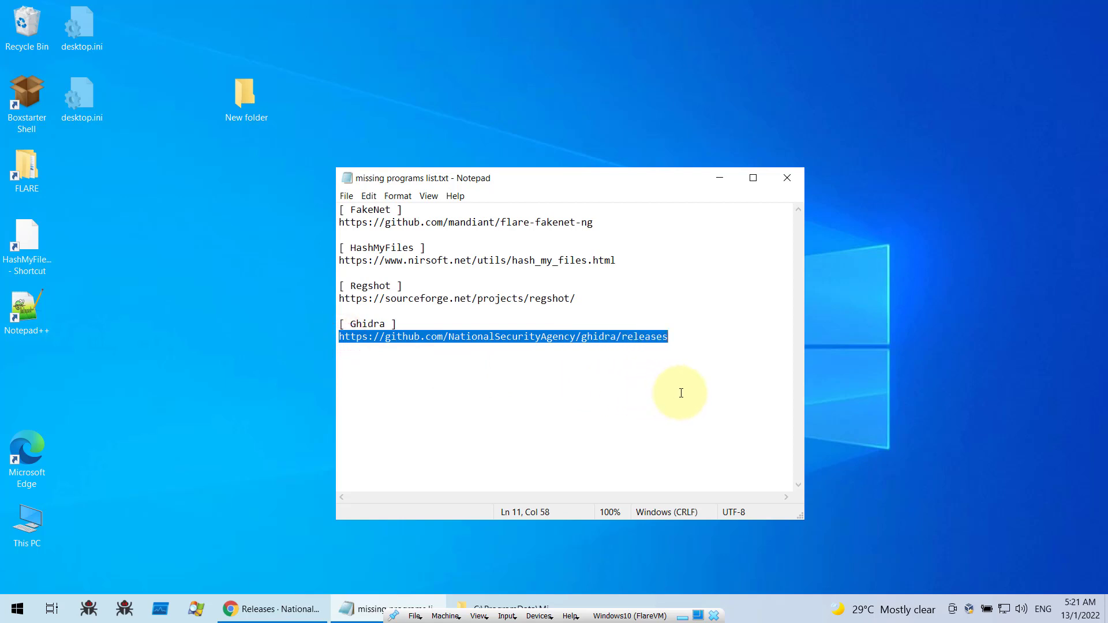
{"action": "left_click", "coordinate": [557, 223]}
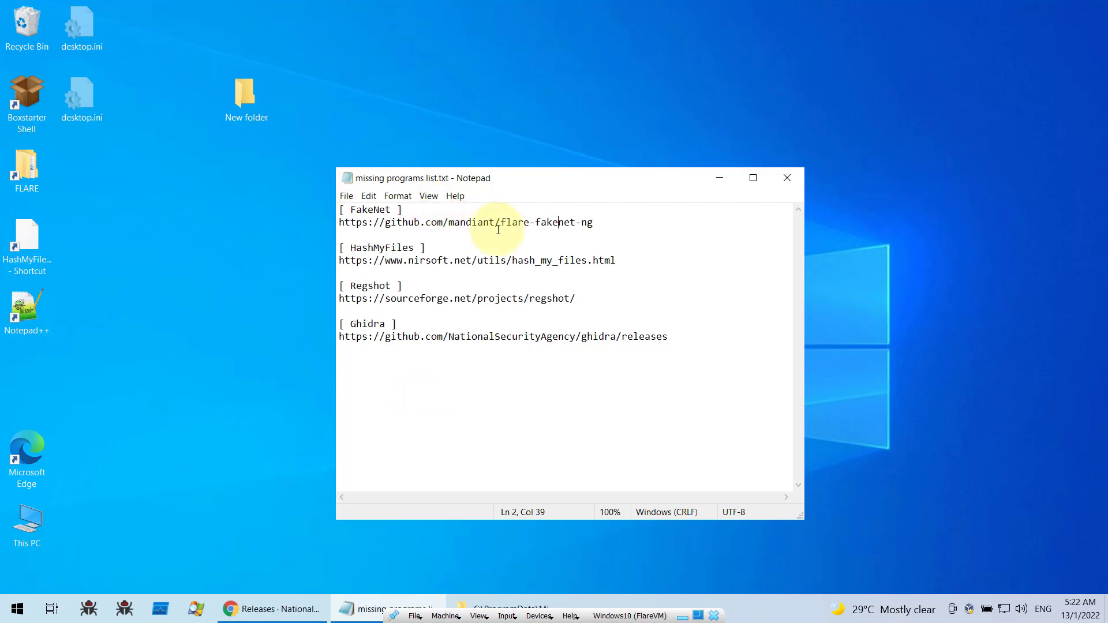
Open the fakenet1.4.11 folder inside C:\tools.
{"action": "double_click", "coordinate": [241, 97]}
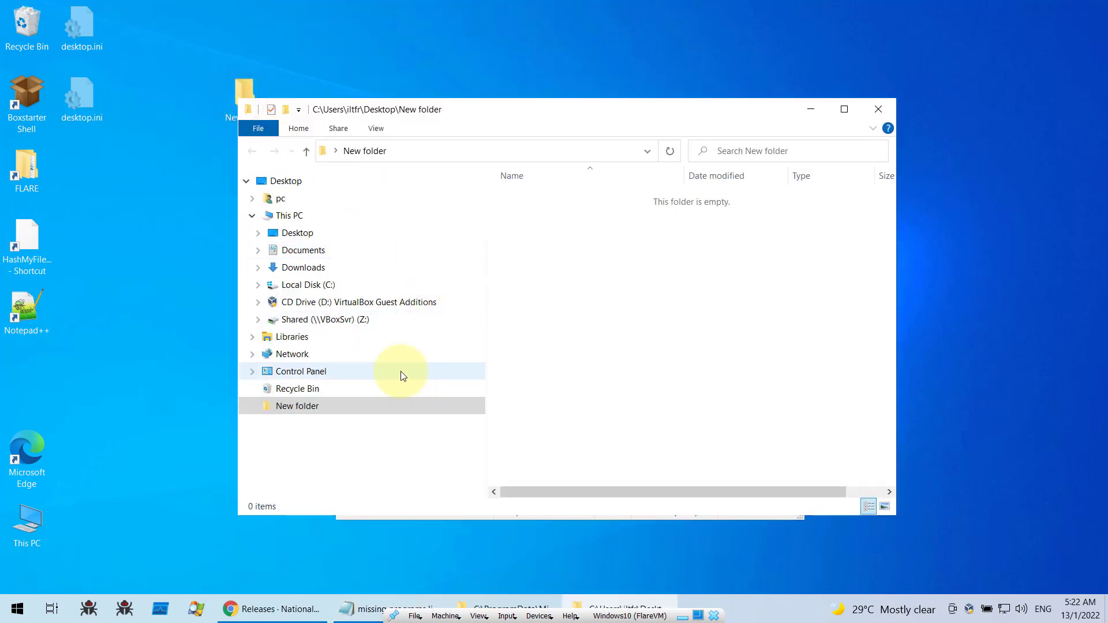
{"action": "left_click", "coordinate": [326, 285]}
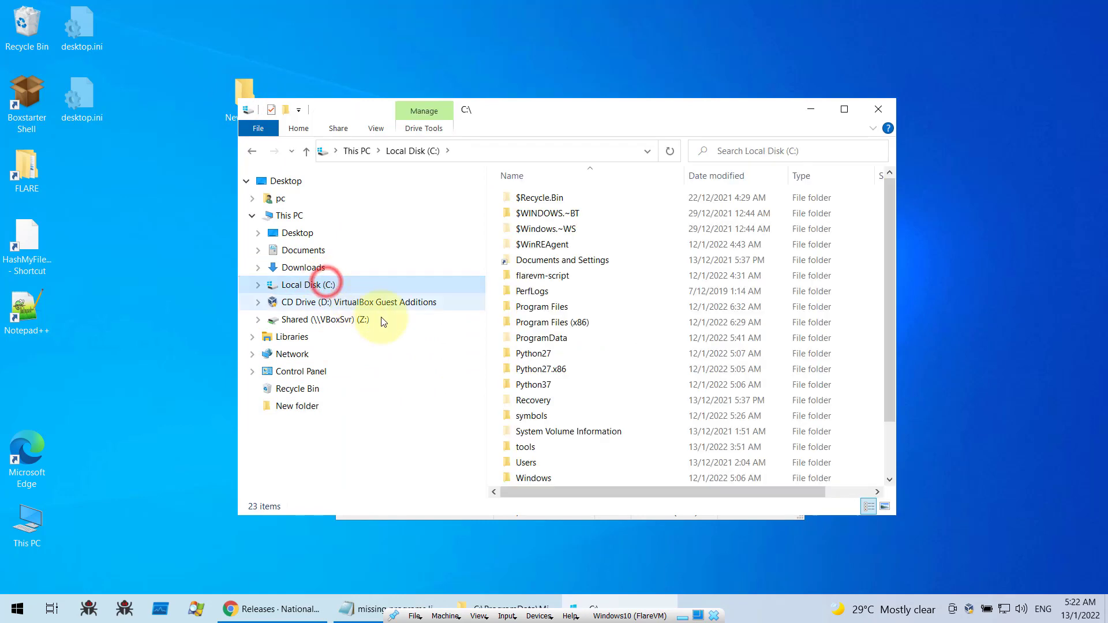
{"action": "scroll", "coordinate": [646, 444], "scroll_direction": "down", "scroll_amount": 2}
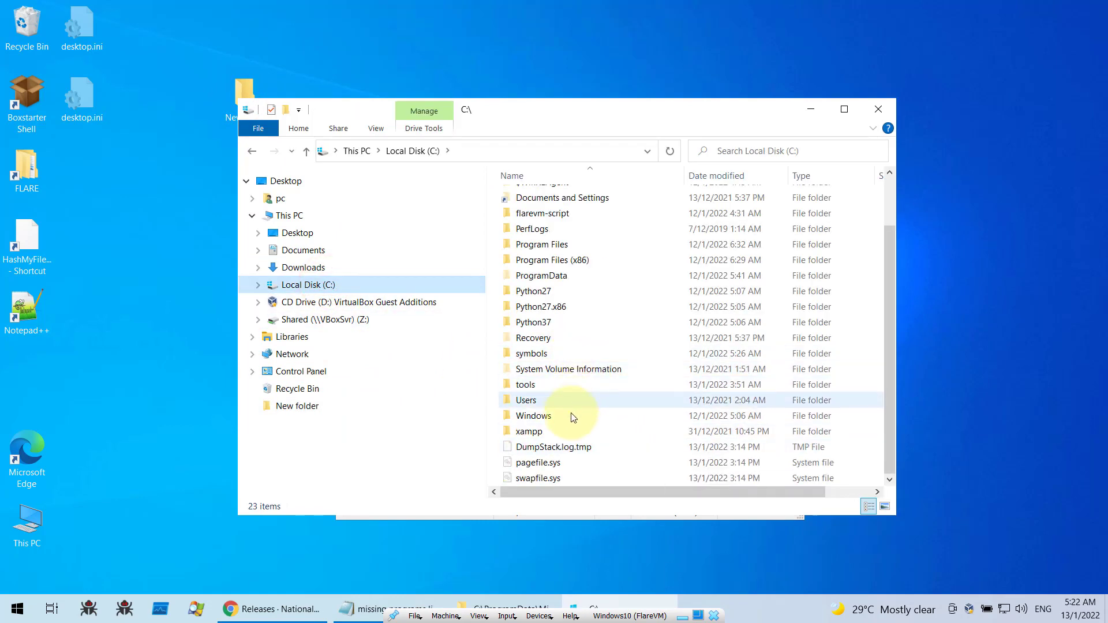
{"action": "double_click", "coordinate": [532, 391]}
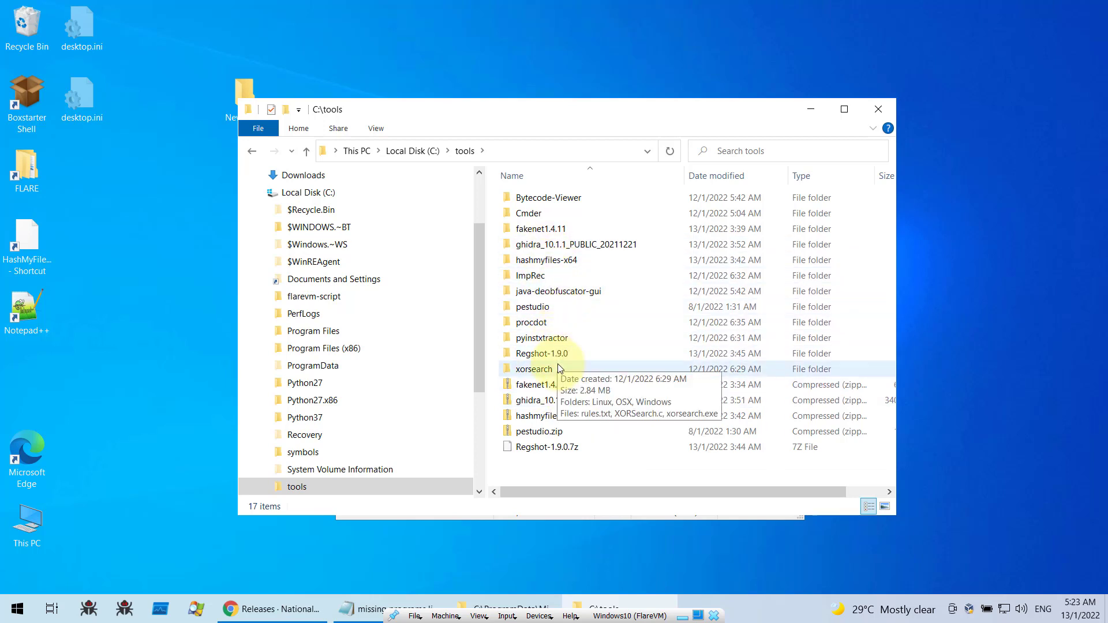
{"action": "double_click", "coordinate": [549, 230]}
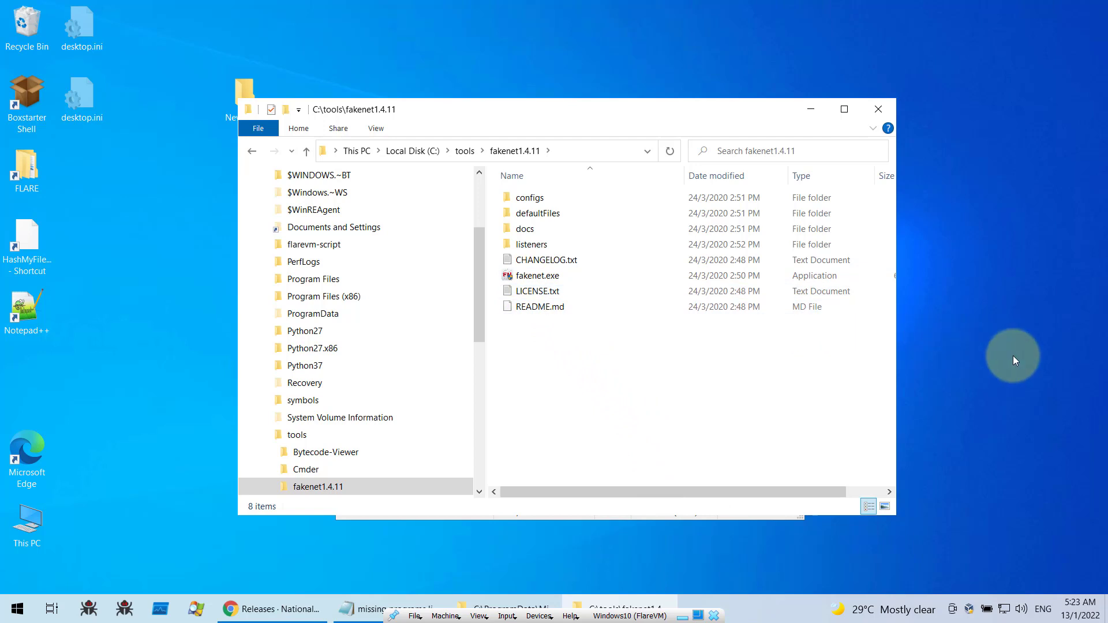
Run fakenet.exe, pin it to the taskbar, and close its console window.
{"action": "double_click", "coordinate": [536, 276]}
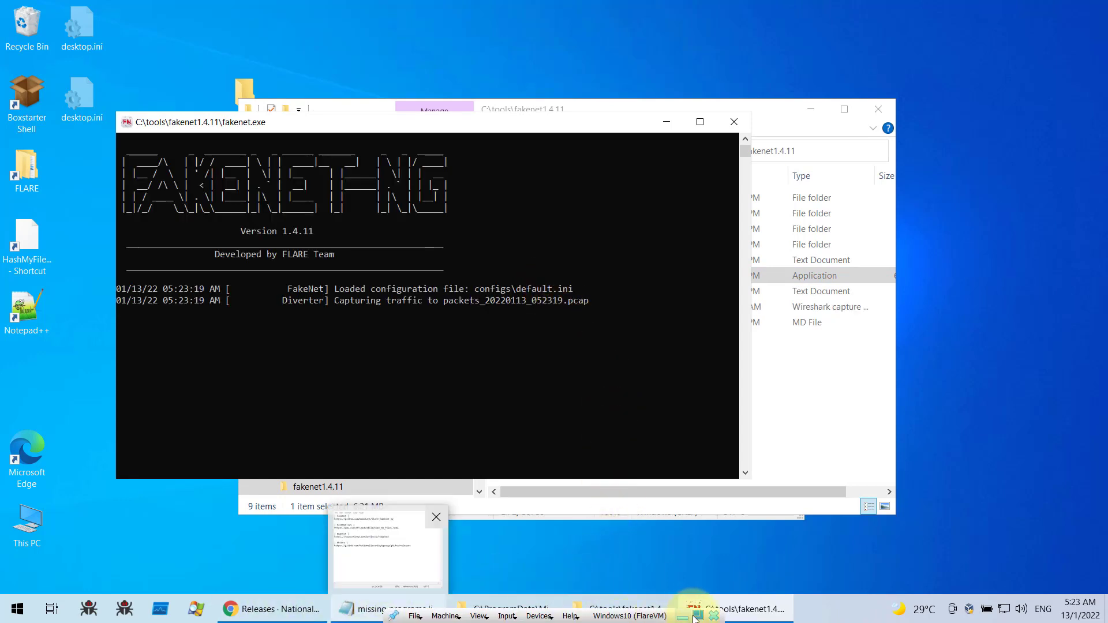
{"action": "mouse_move", "coordinate": [750, 611]}
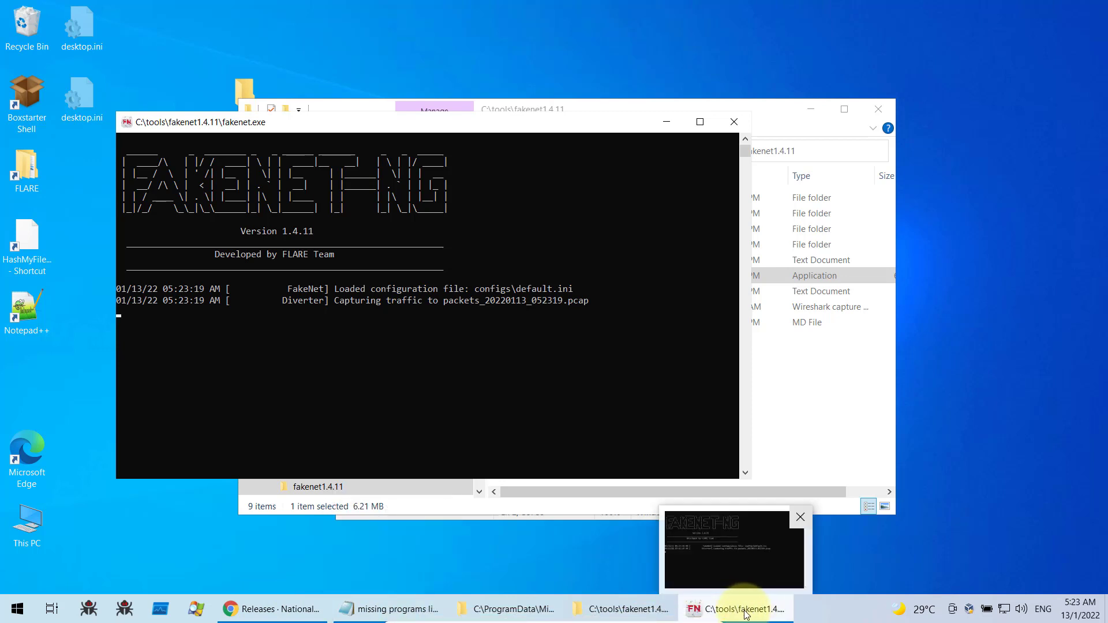
{"action": "right_click", "coordinate": [746, 613]}
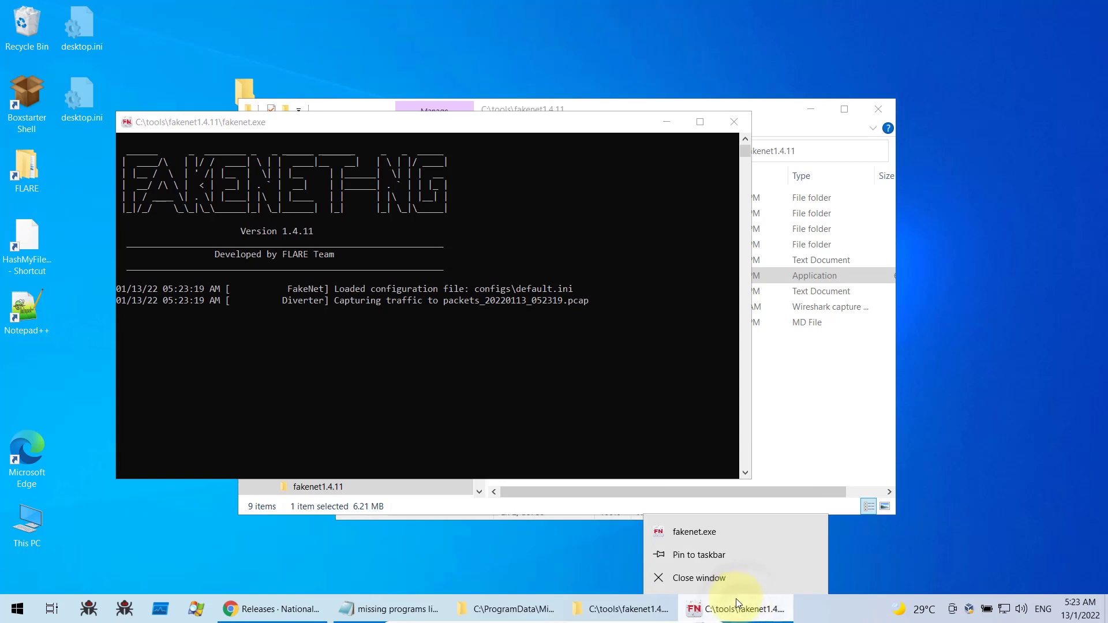
{"action": "left_click", "coordinate": [710, 558]}
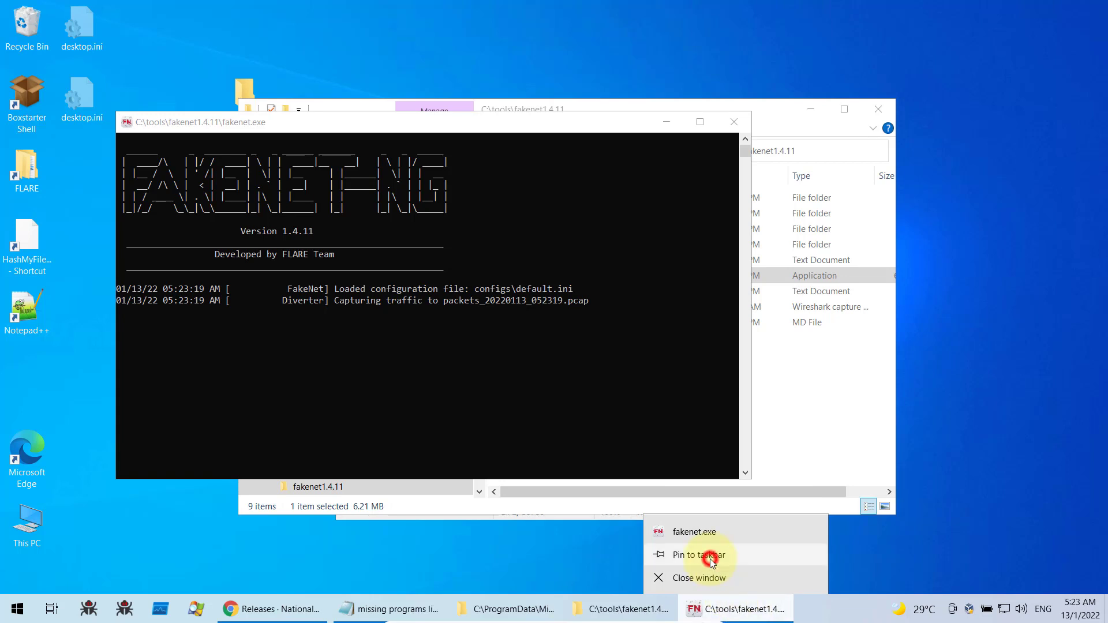
{"action": "left_click", "coordinate": [731, 123]}
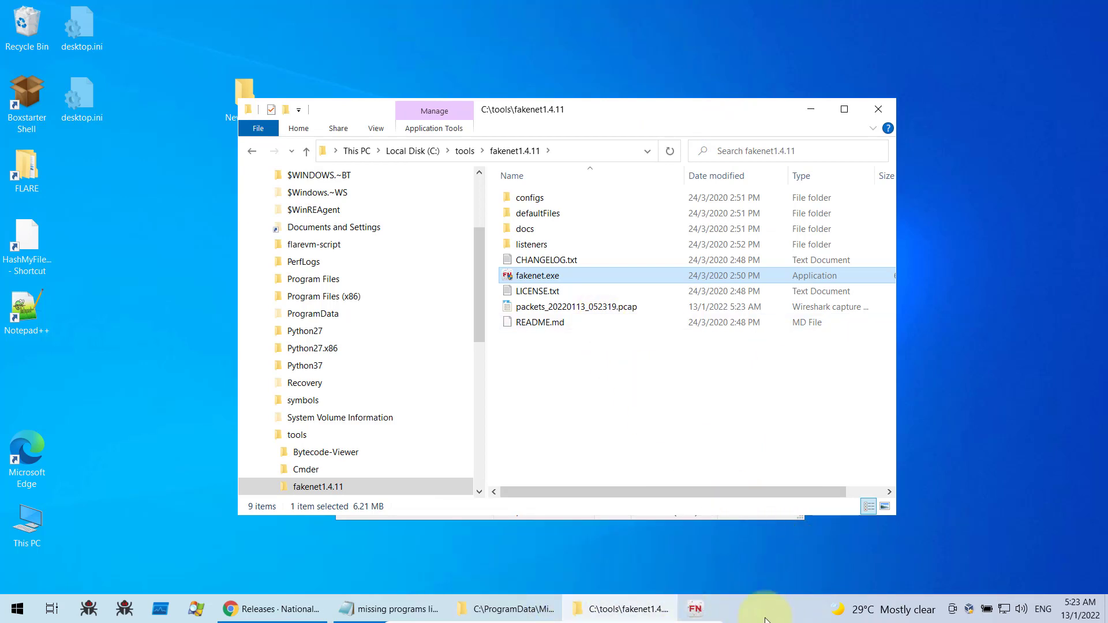
Delete the capture file packets_20220113_052319.pcap from the fakenet1.4.11 folder.
{"action": "left_click", "coordinate": [564, 311]}
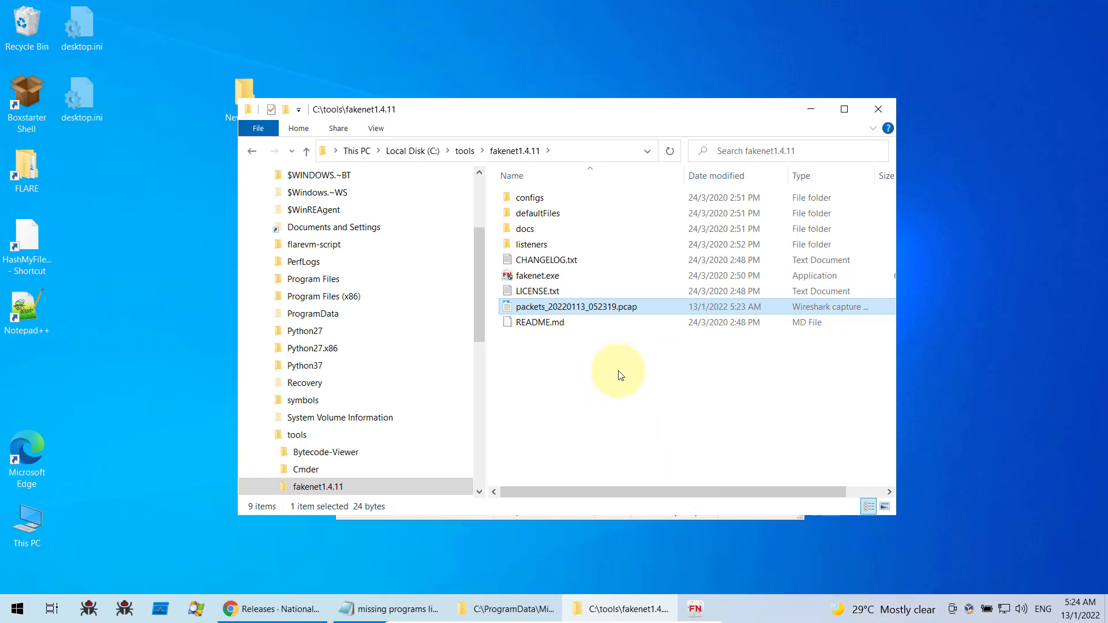
{"action": "right_click", "coordinate": [541, 310]}
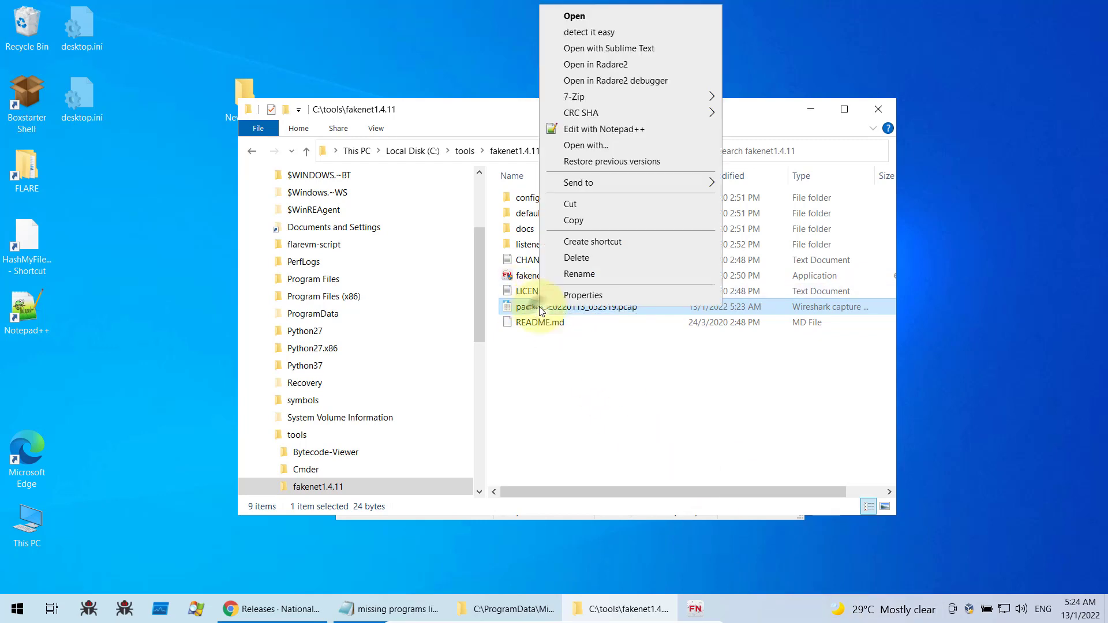
{"action": "left_click", "coordinate": [614, 257]}
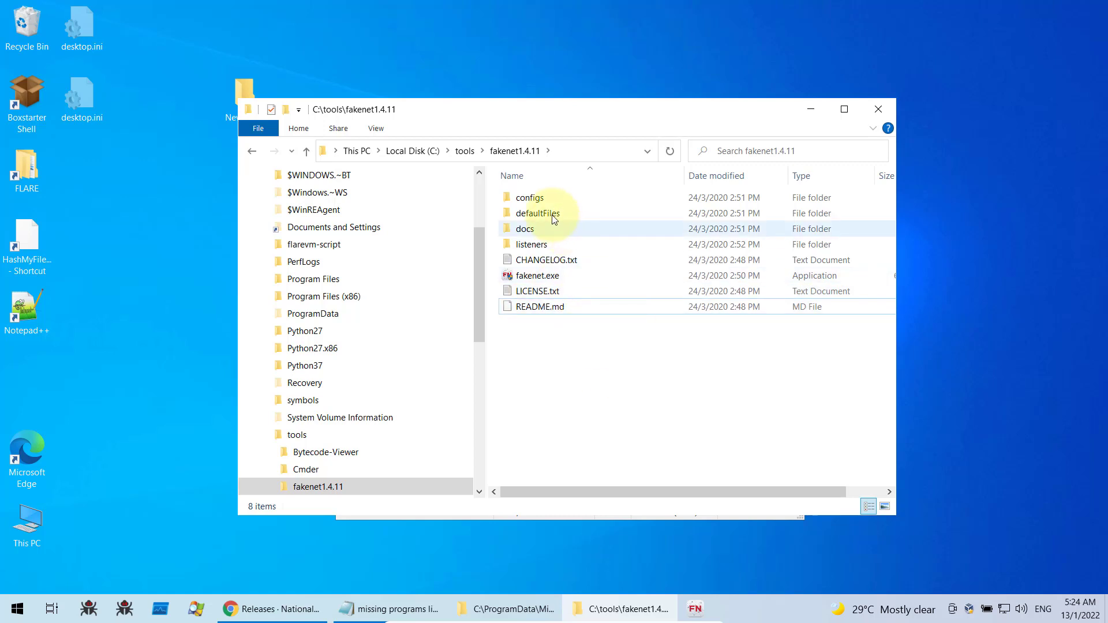
Copy the full path of the fakenet1.4.11 folder and open a Command Prompt.
{"action": "left_click", "coordinate": [578, 156]}
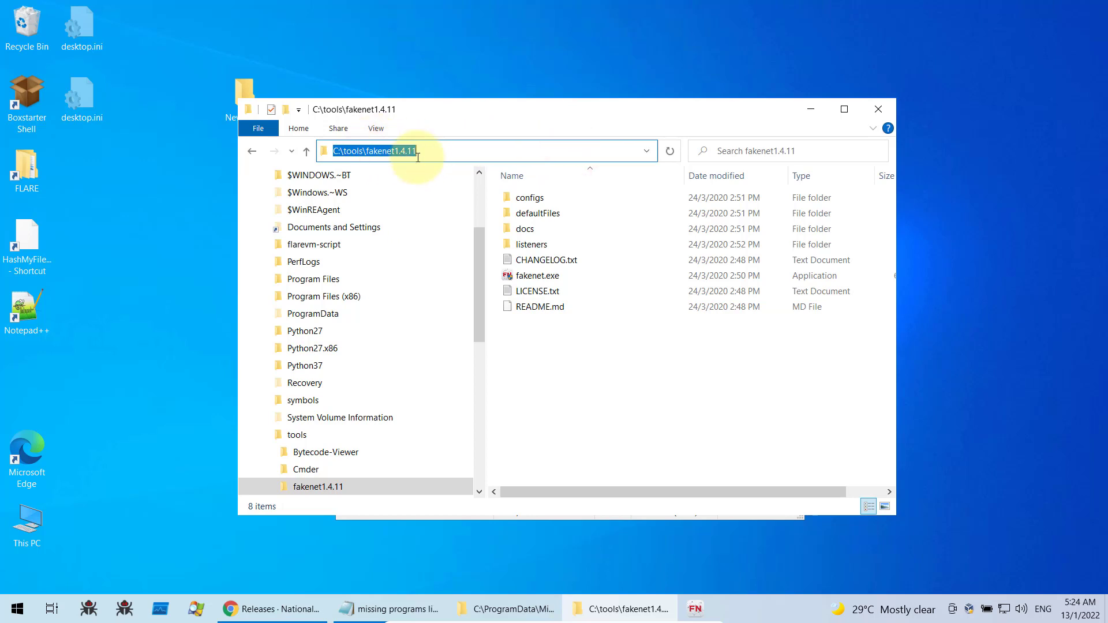
{"action": "right_click", "coordinate": [392, 151]}
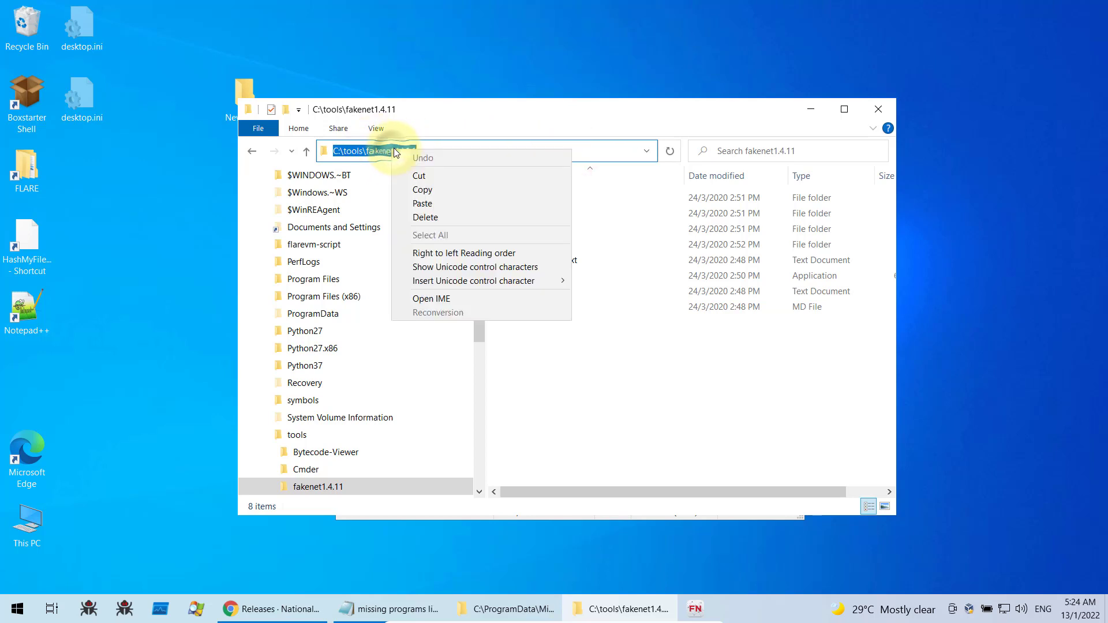
{"action": "left_click", "coordinate": [423, 191]}
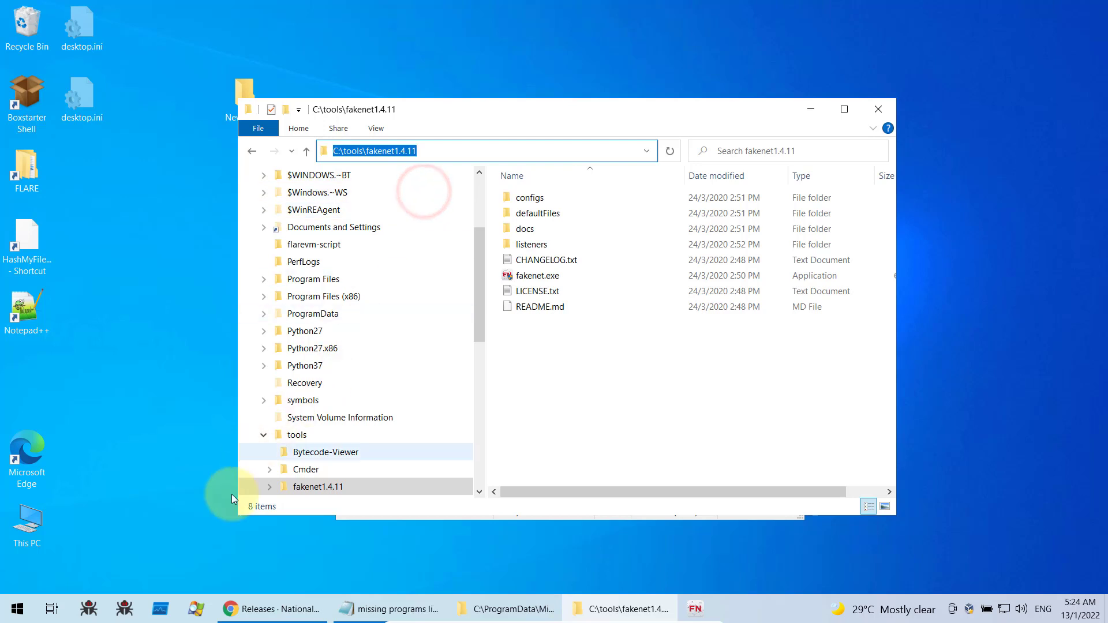
{"action": "right_click", "coordinate": [22, 617]}
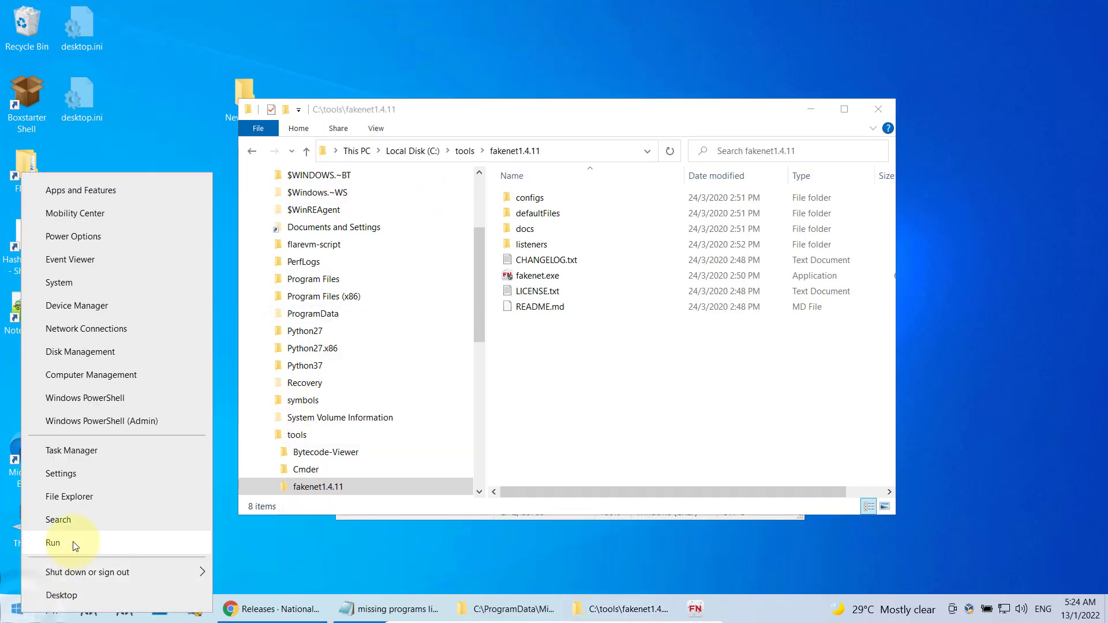
{"action": "left_click", "coordinate": [86, 516]}
{"action": "type", "text": "cmd"}
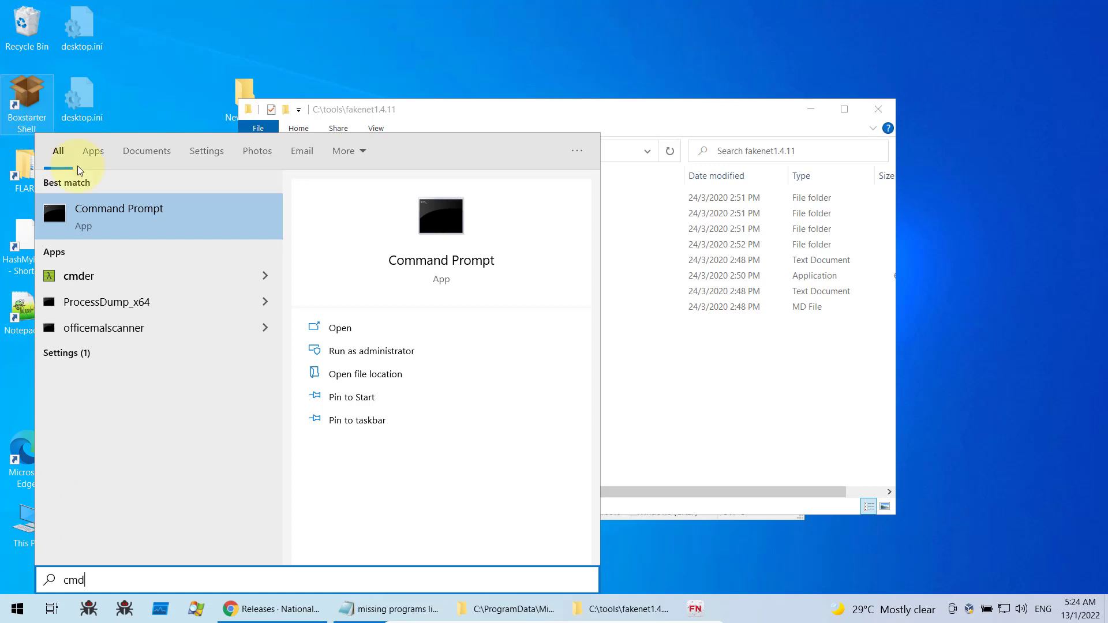
{"action": "left_click", "coordinate": [123, 221]}
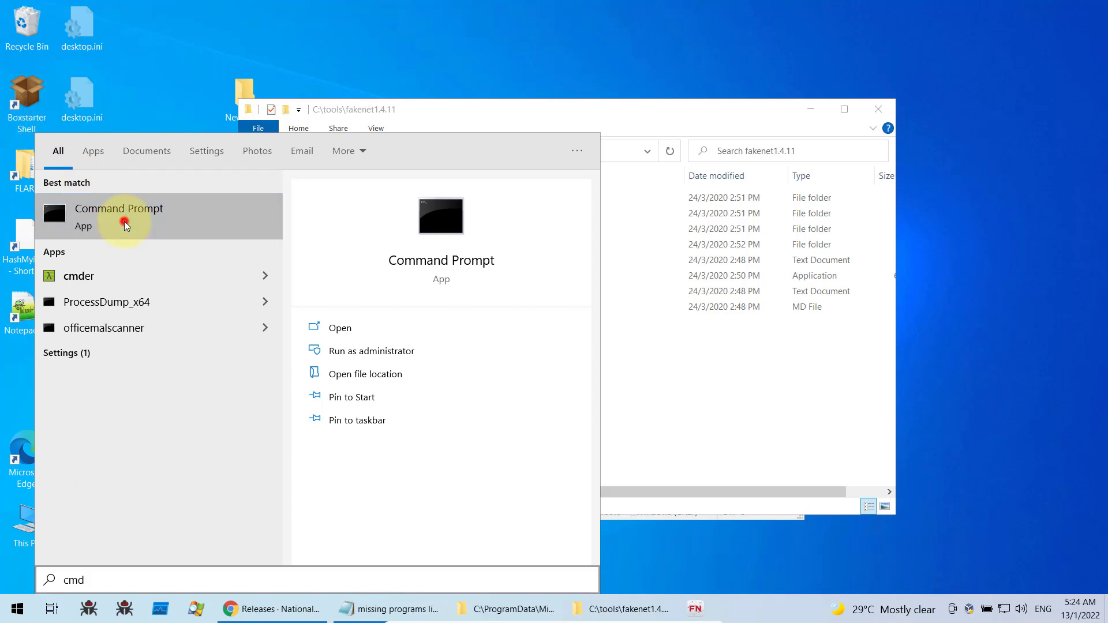
Change the directory to C:\tools\fakenet1.4.11 and run fakenet.exe, moving its console clear of the Command Prompt.
{"action": "type", "text": "cd"}
{"action": "key", "text": "ctrl+v"}
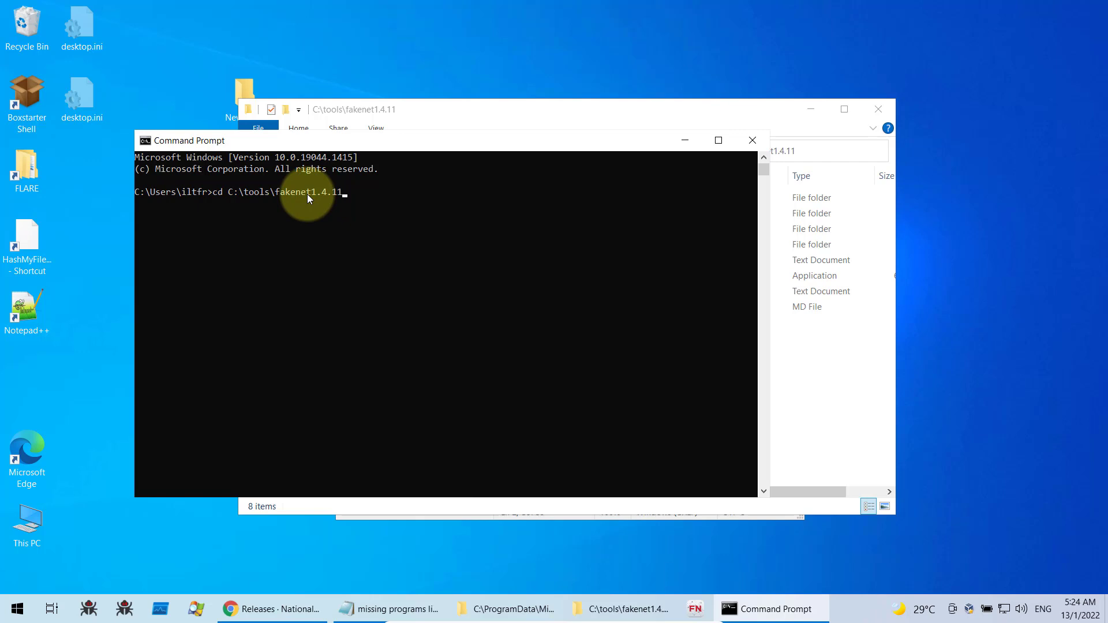
{"action": "key", "text": "Return"}
{"action": "type", "text": "fakenet.exe"}
{"action": "key", "text": "Return"}
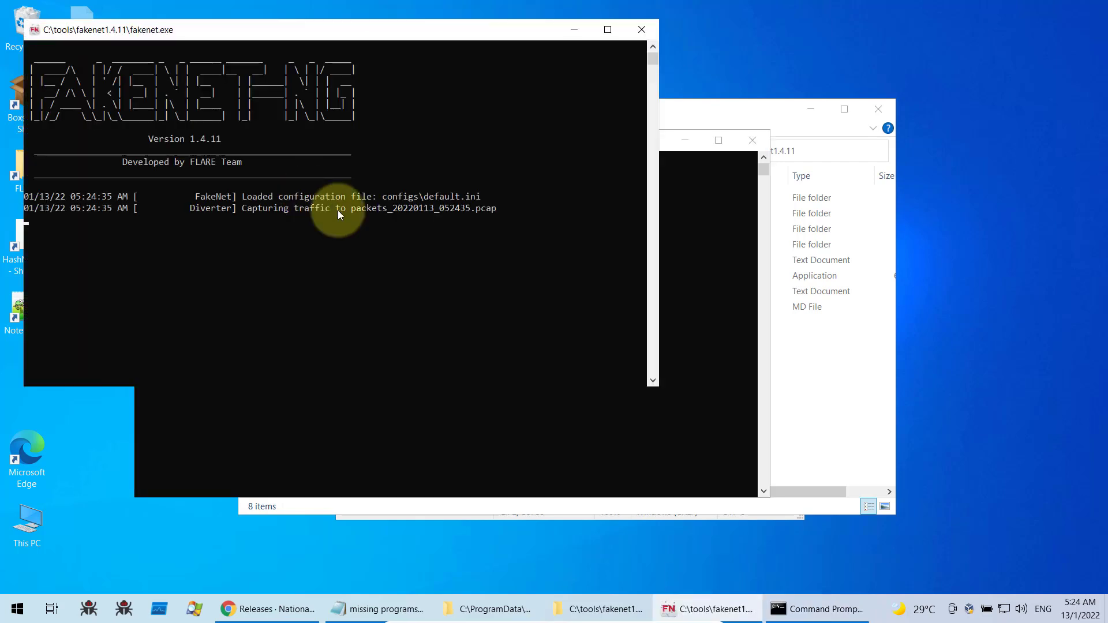
{"action": "left_click_drag", "start_coordinate": [445, 25], "coordinate": [870, 186]}
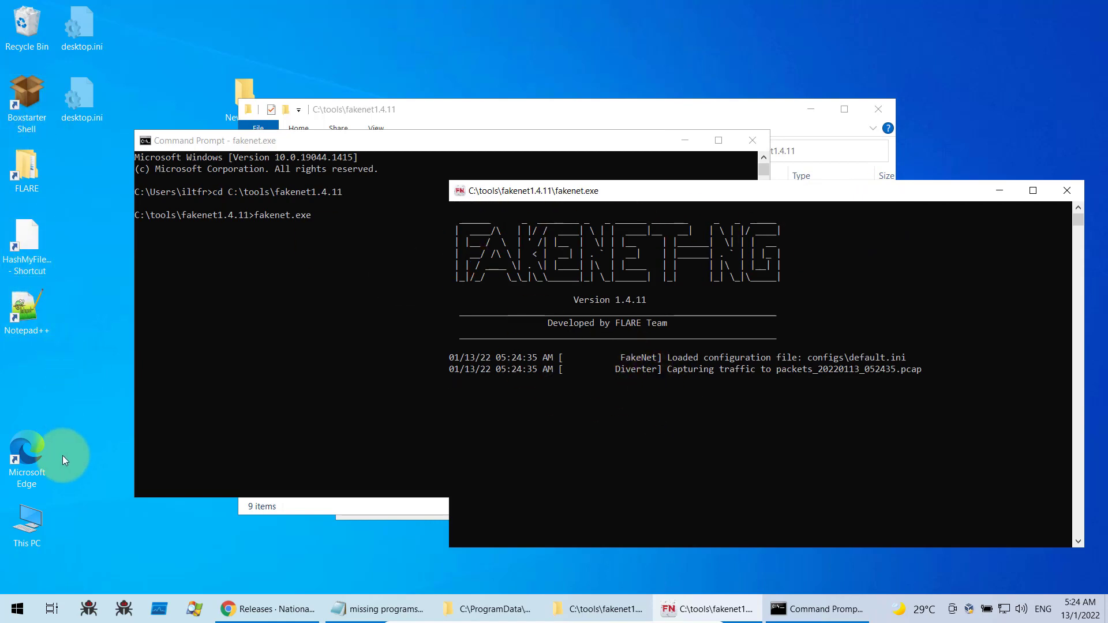
Switch to Chrome and load the FakeNet shortcut in a new tab to generate web traffic, checking the FakeNet console.
{"action": "left_click", "coordinate": [239, 609]}
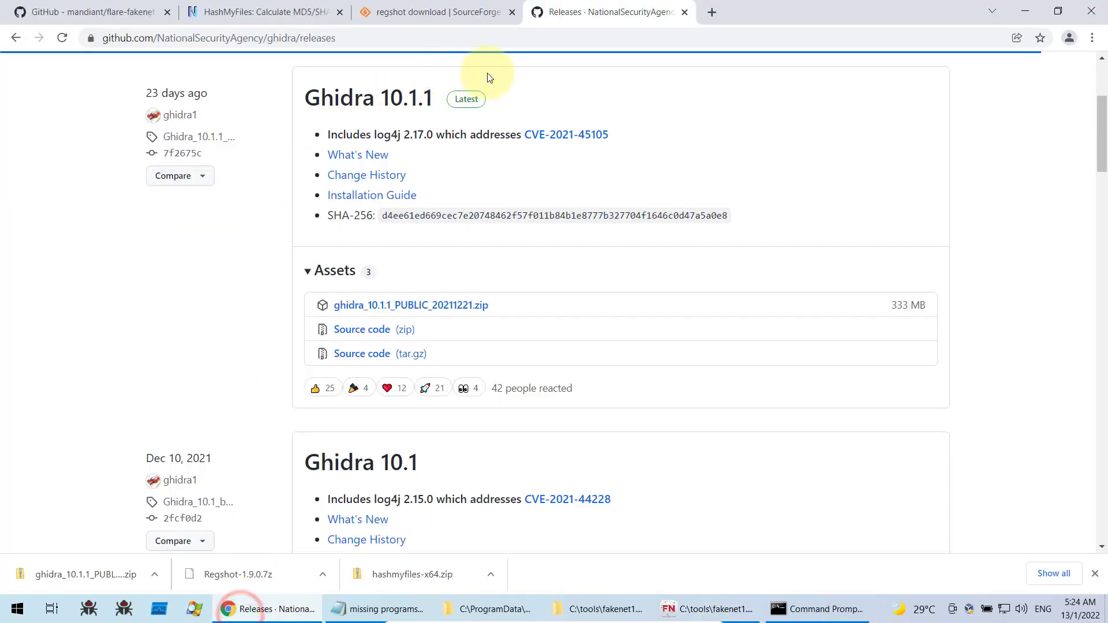
{"action": "left_click", "coordinate": [710, 13]}
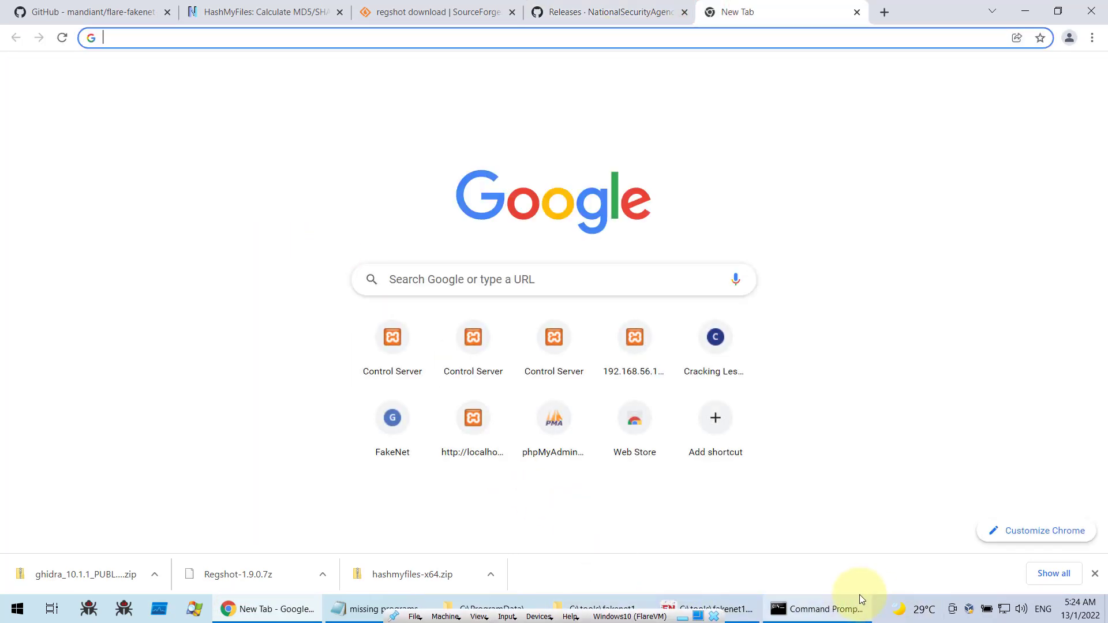
{"action": "left_click", "coordinate": [846, 605]}
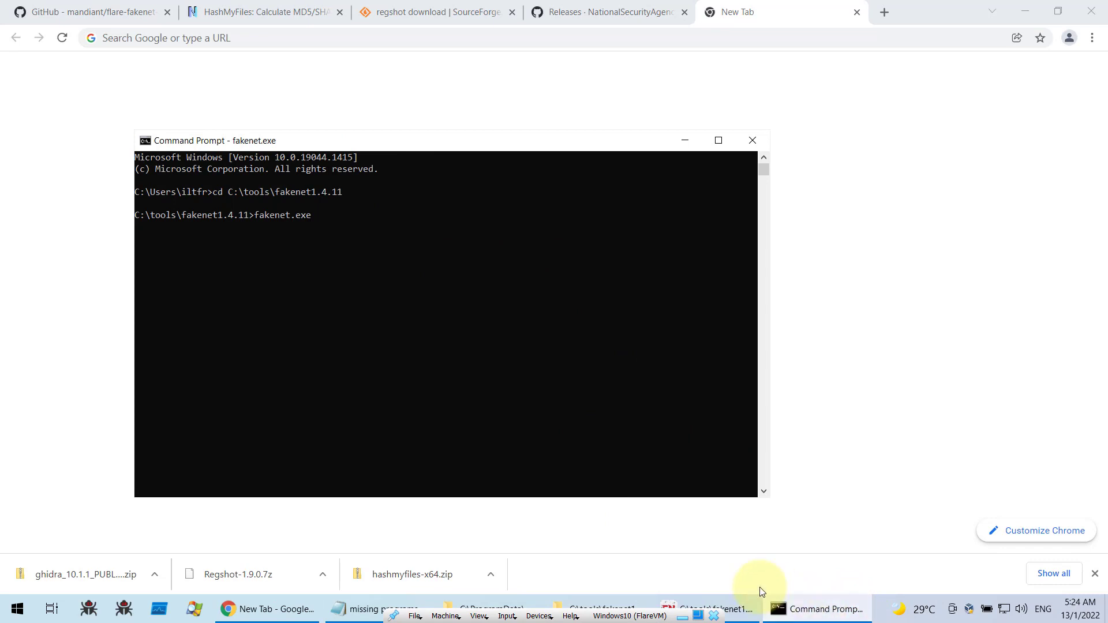
{"action": "left_click", "coordinate": [742, 608]}
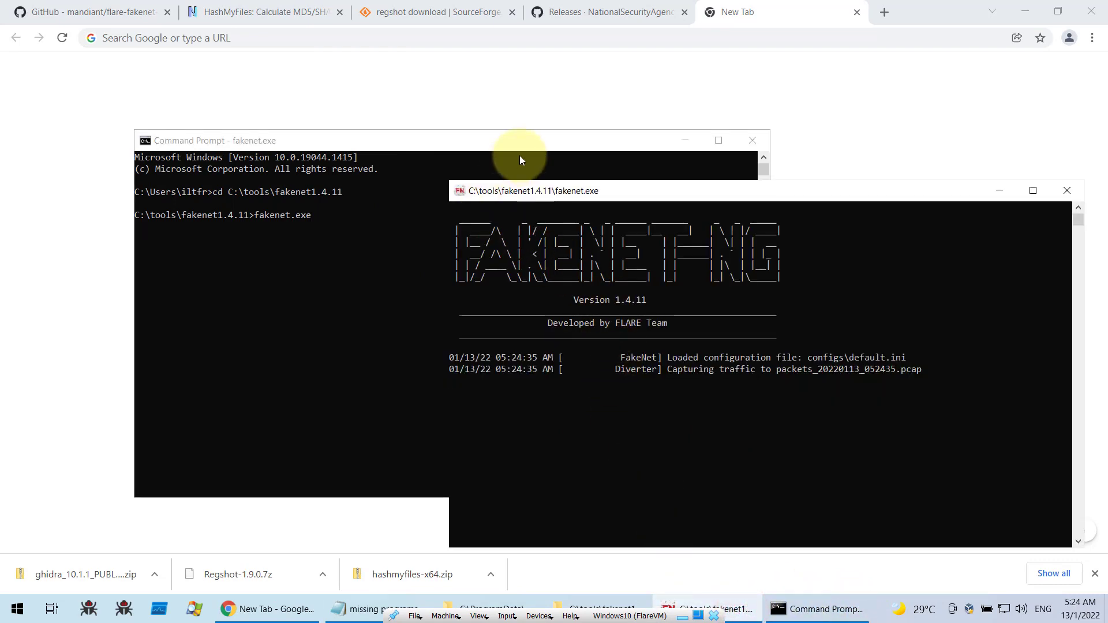
{"action": "left_click", "coordinate": [553, 81]}
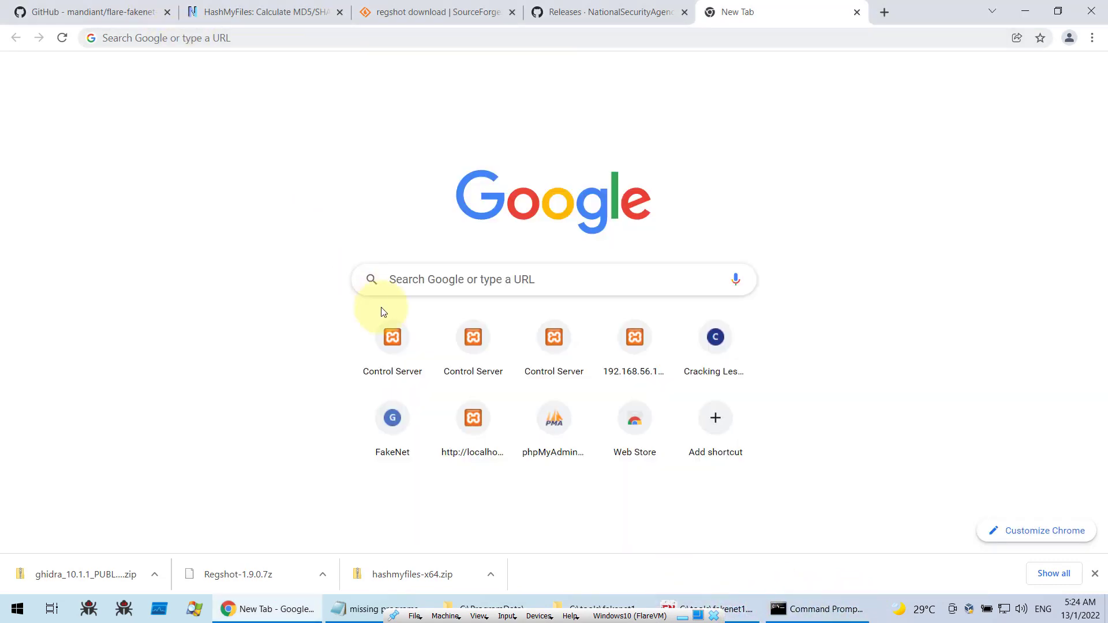
{"action": "left_click", "coordinate": [399, 425]}
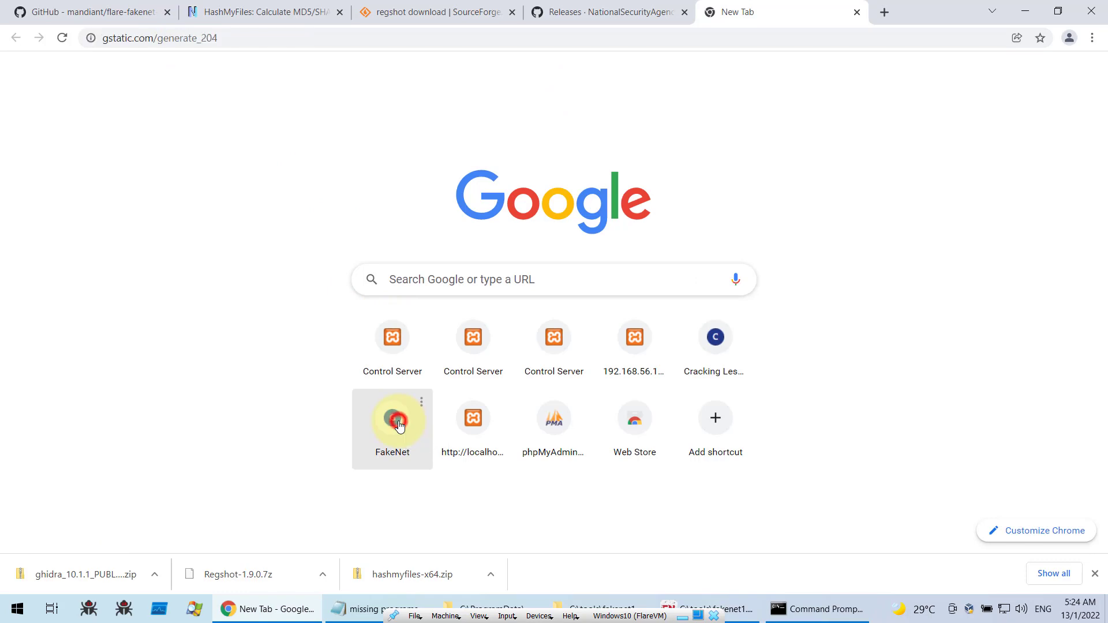
Examine the FakeNet console log for the DNS and browser requests it intercepted.
{"action": "left_click", "coordinate": [813, 613]}
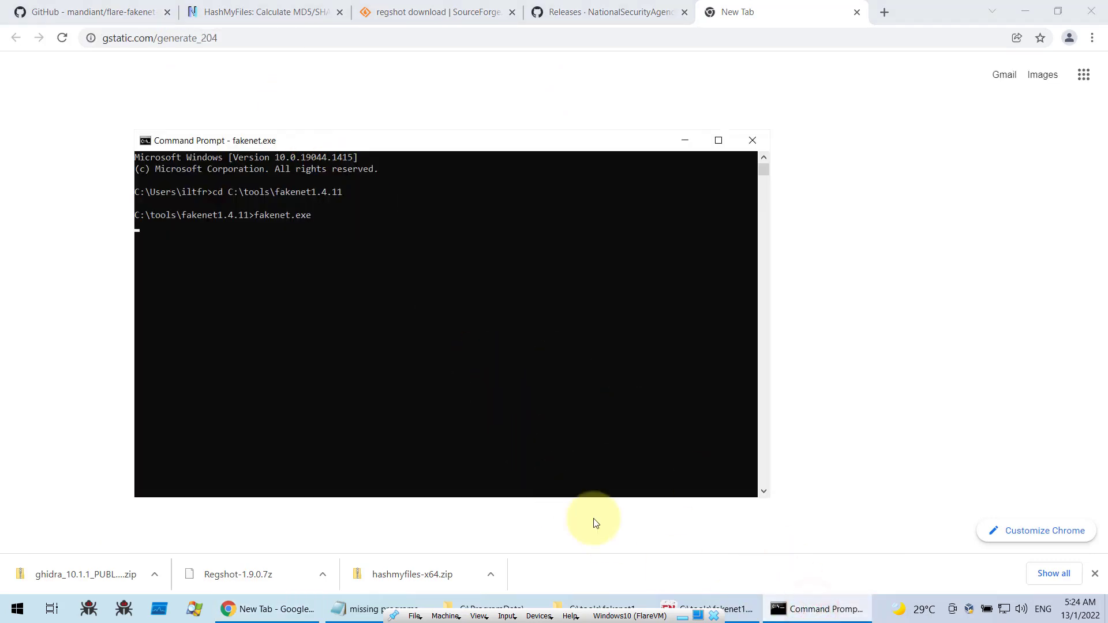
{"action": "left_click", "coordinate": [736, 610]}
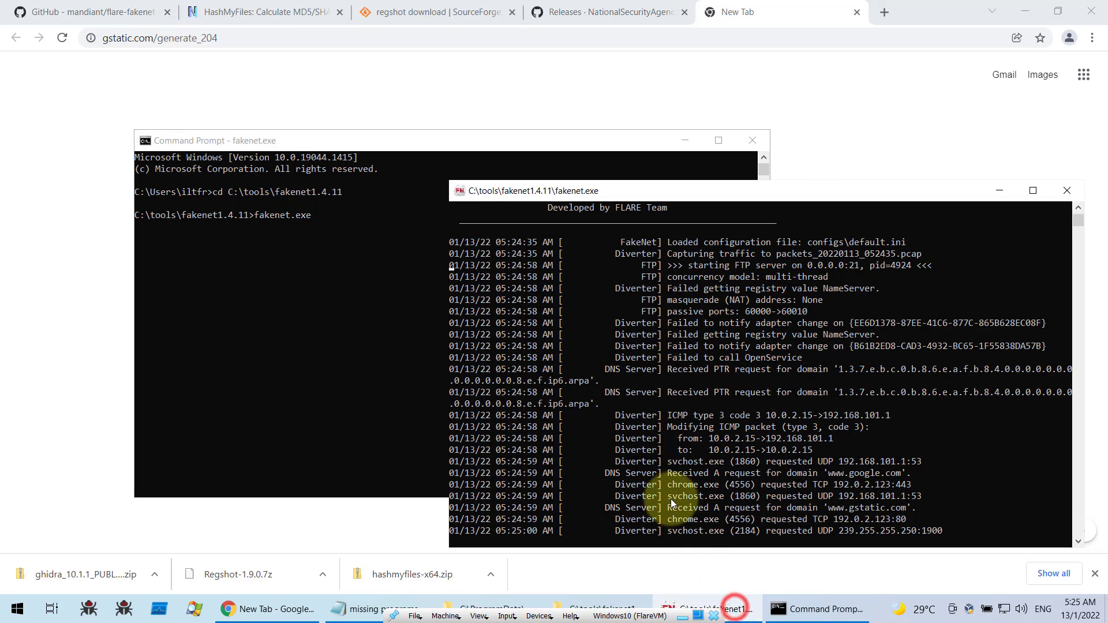
{"action": "left_click_drag", "start_coordinate": [632, 190], "coordinate": [522, 72]}
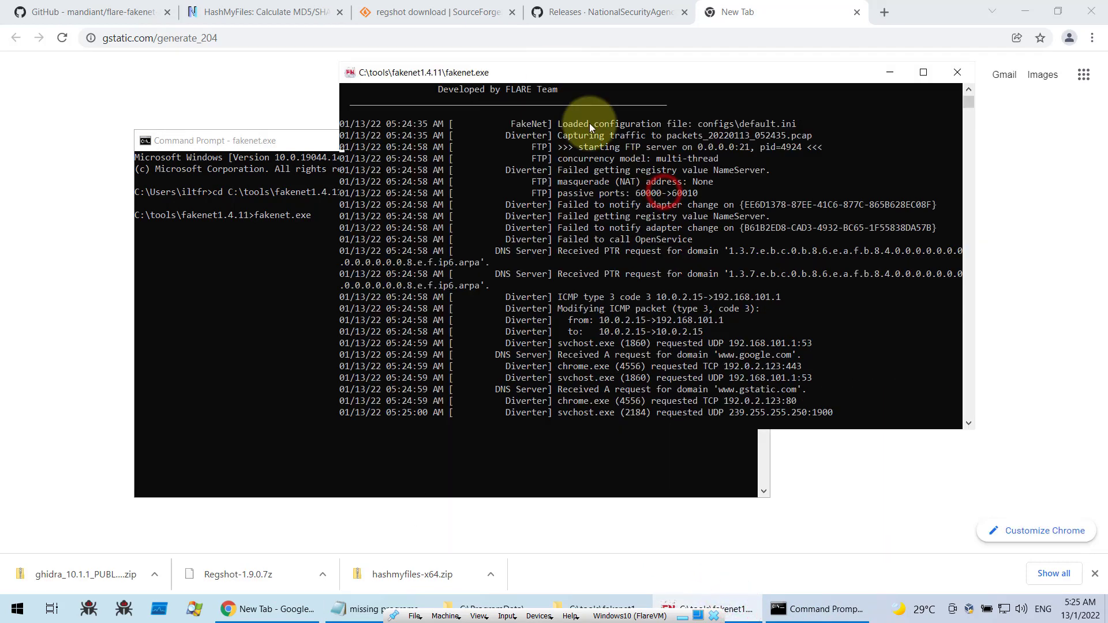
{"action": "scroll", "coordinate": [660, 240], "scroll_direction": "down", "scroll_amount": 2}
{"action": "scroll", "coordinate": [661, 240], "scroll_direction": "up", "scroll_amount": 5}
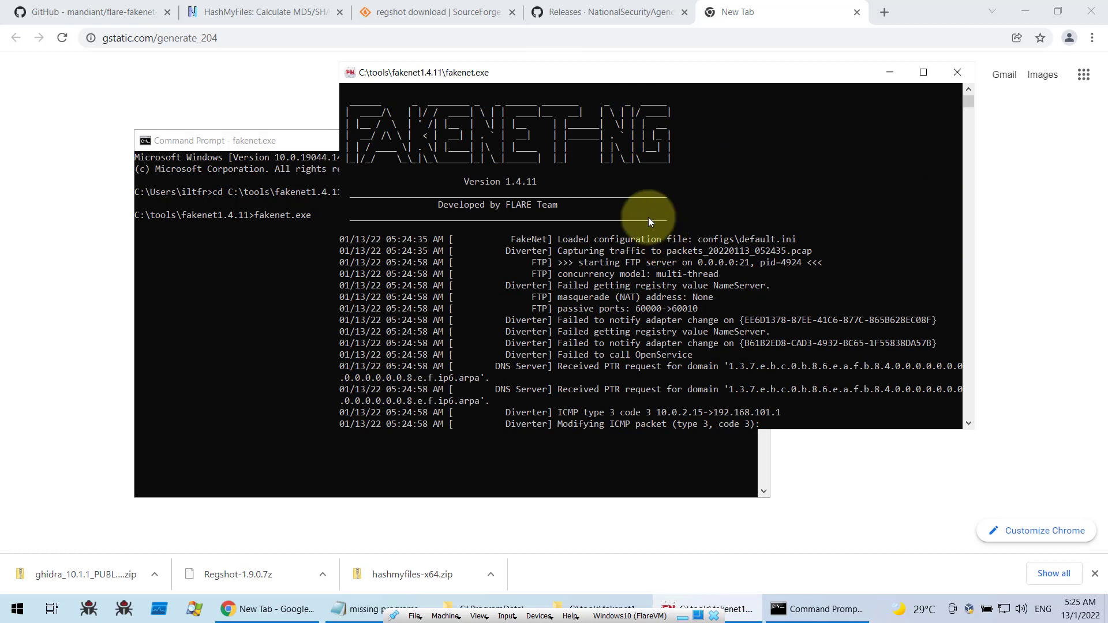
Close the FakeNet console and Command Prompt, then relaunch FakeNet from its pinned shortcut and reposition its window.
{"action": "left_click", "coordinate": [960, 74]}
{"action": "left_click", "coordinate": [748, 143]}
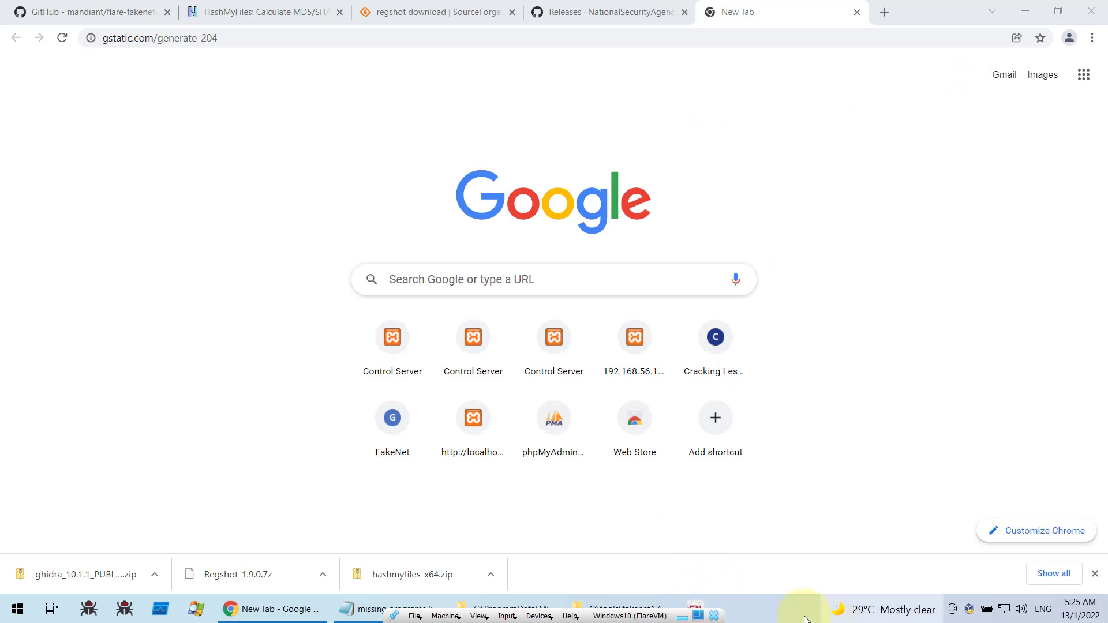
{"action": "left_click", "coordinate": [690, 607]}
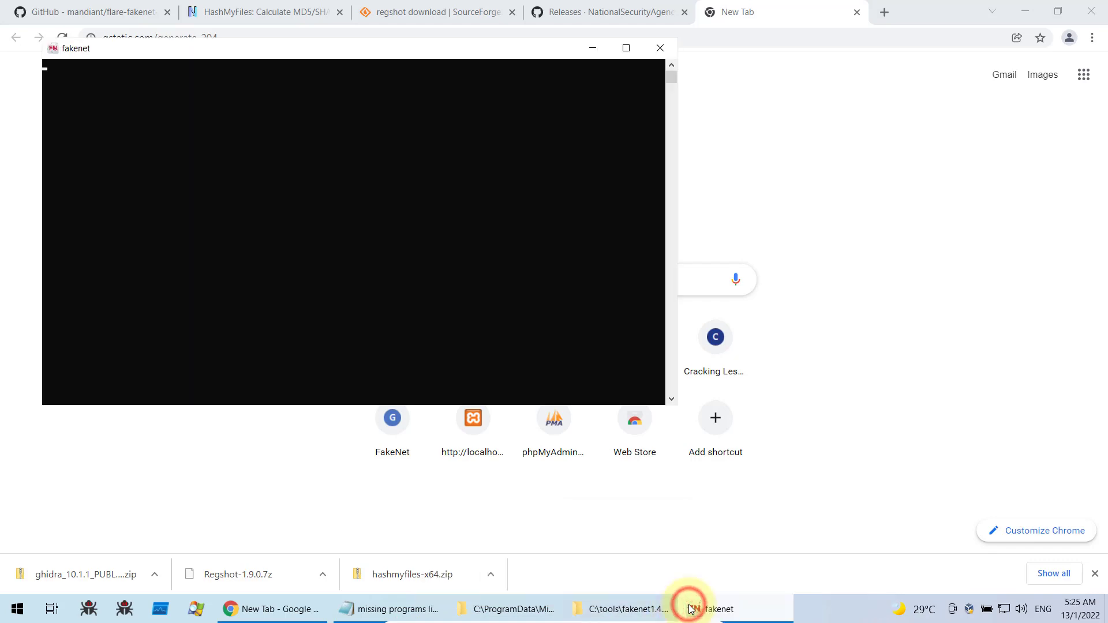
{"action": "left_click_drag", "start_coordinate": [254, 47], "coordinate": [511, 150]}
Load crackinglessons.com in the browser and check the FakeNet console for captured requests.
{"action": "left_click", "coordinate": [246, 34]}
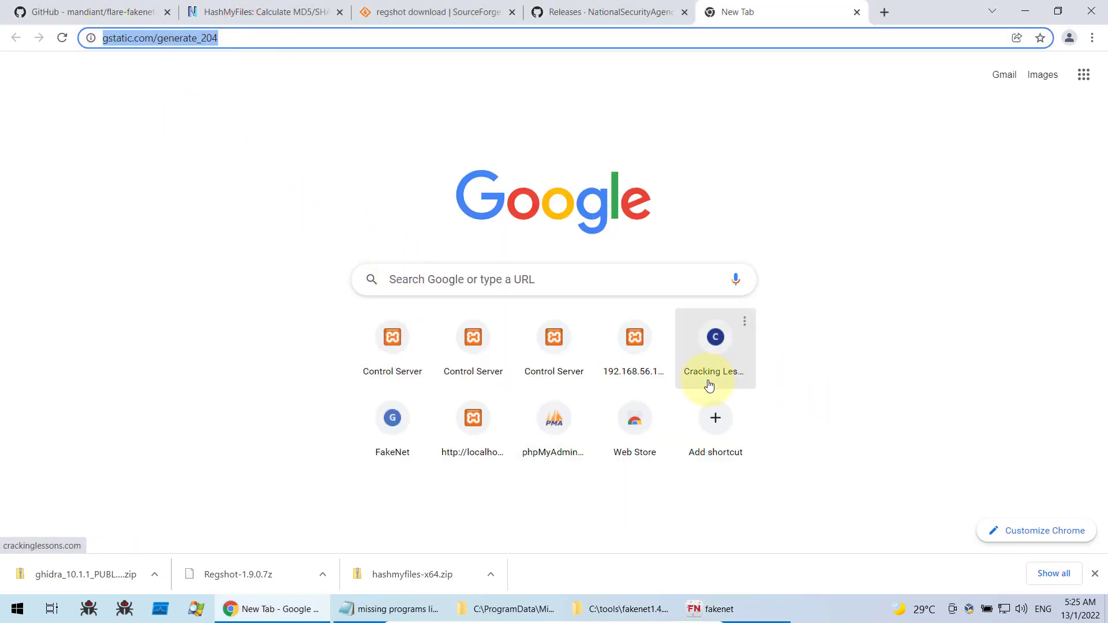
{"action": "left_click", "coordinate": [714, 344]}
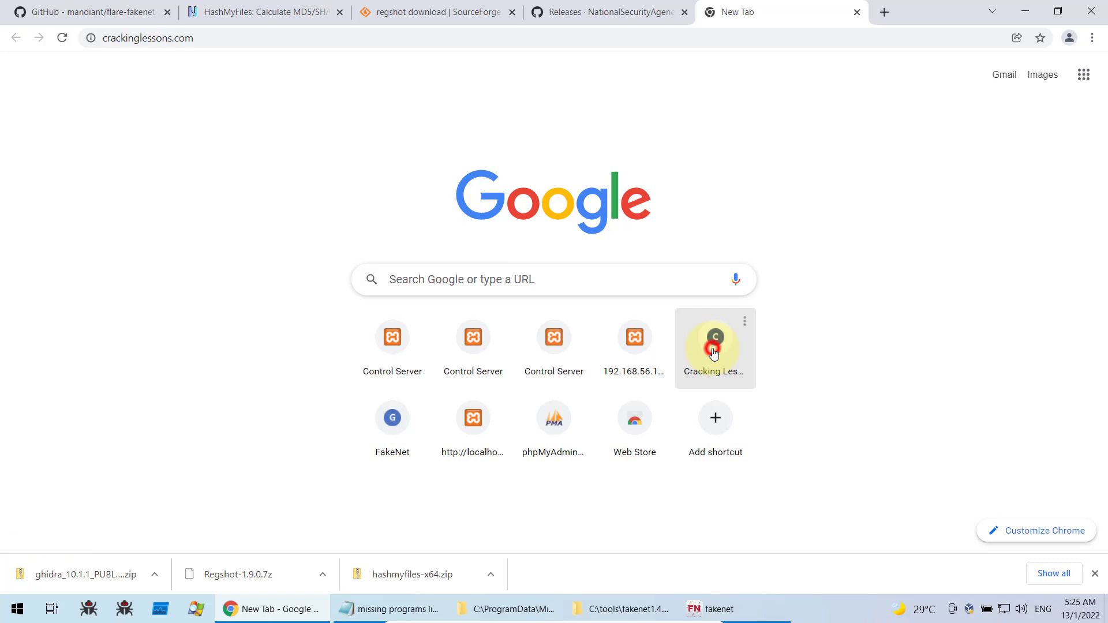
{"action": "left_click", "coordinate": [738, 610]}
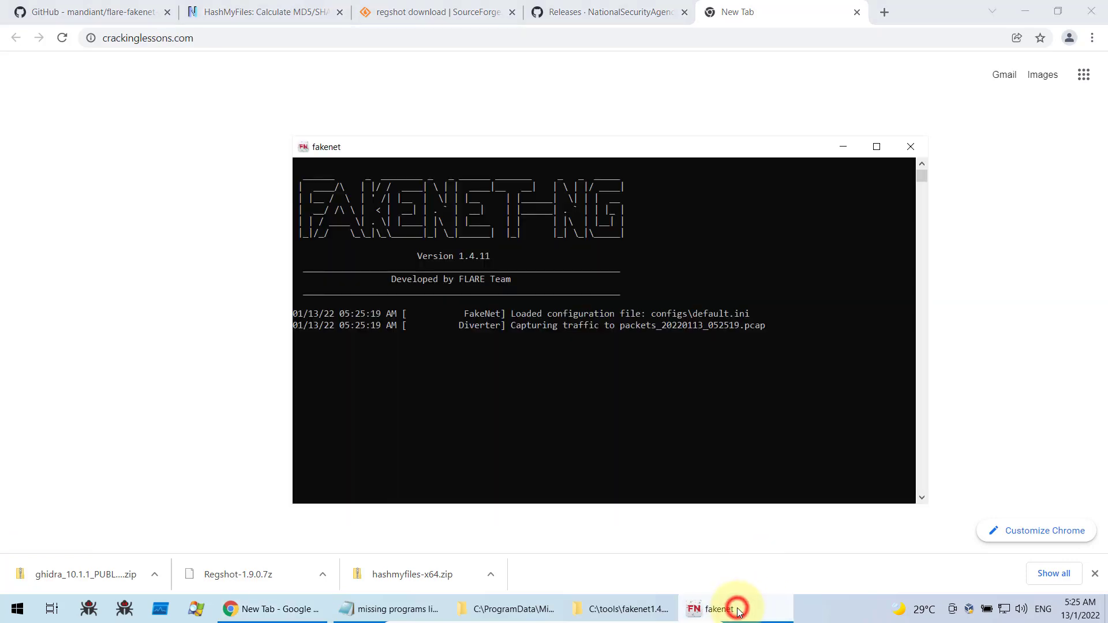
{"action": "left_click", "coordinate": [212, 37]}
{"action": "left_click", "coordinate": [211, 35]}
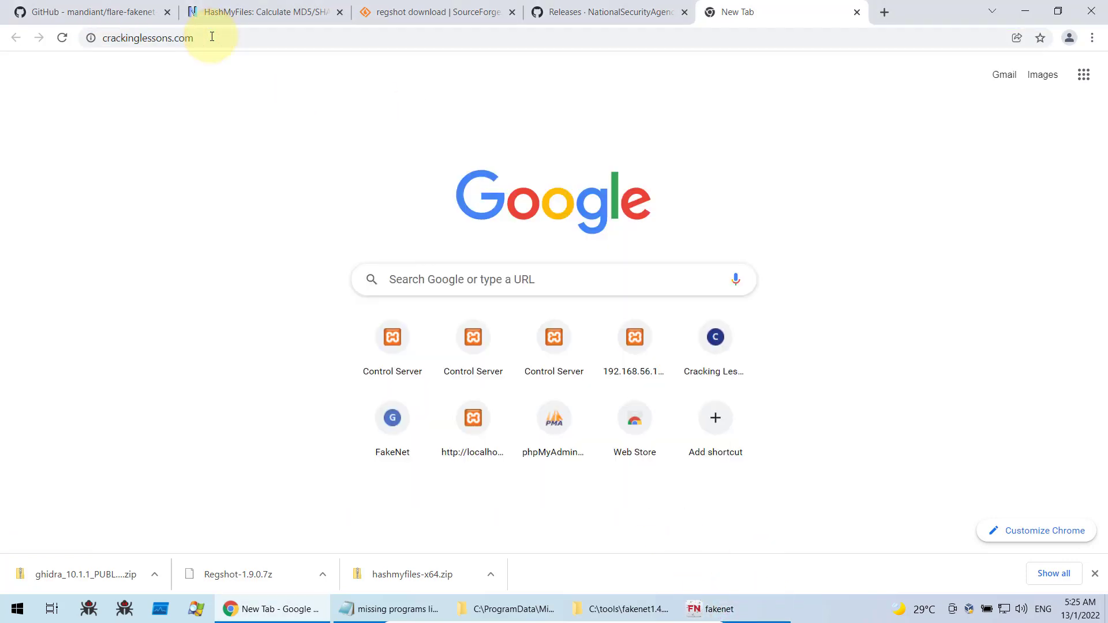
{"action": "left_click", "coordinate": [713, 609]}
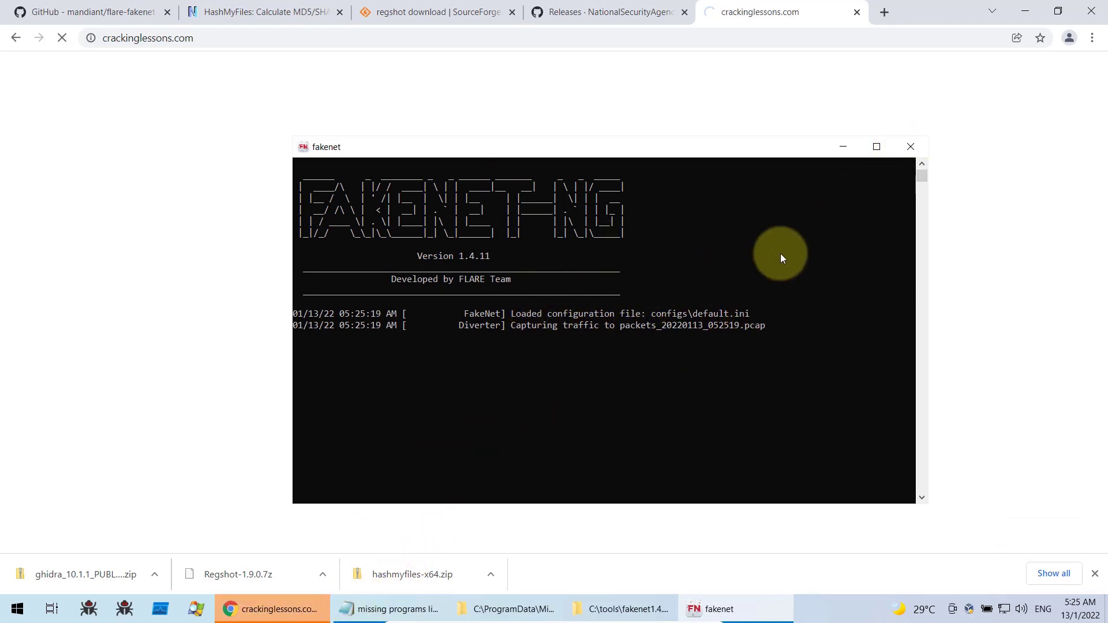
Close the FakeNet console and the crackinglessons.com tab, then minimize the browser.
{"action": "left_click", "coordinate": [907, 150]}
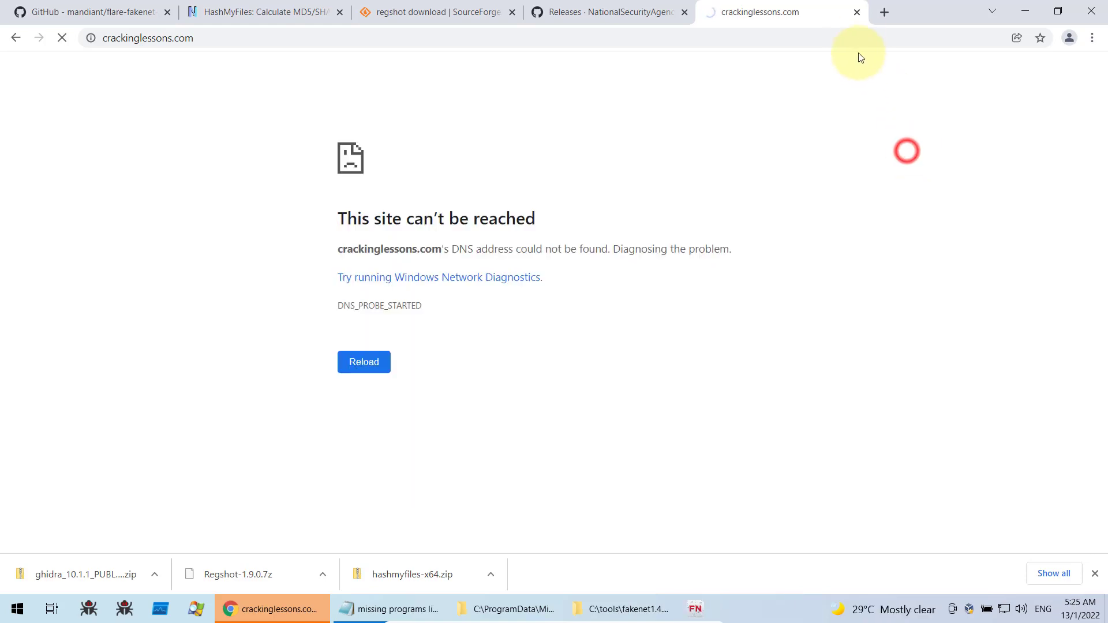
{"action": "left_click", "coordinate": [857, 13]}
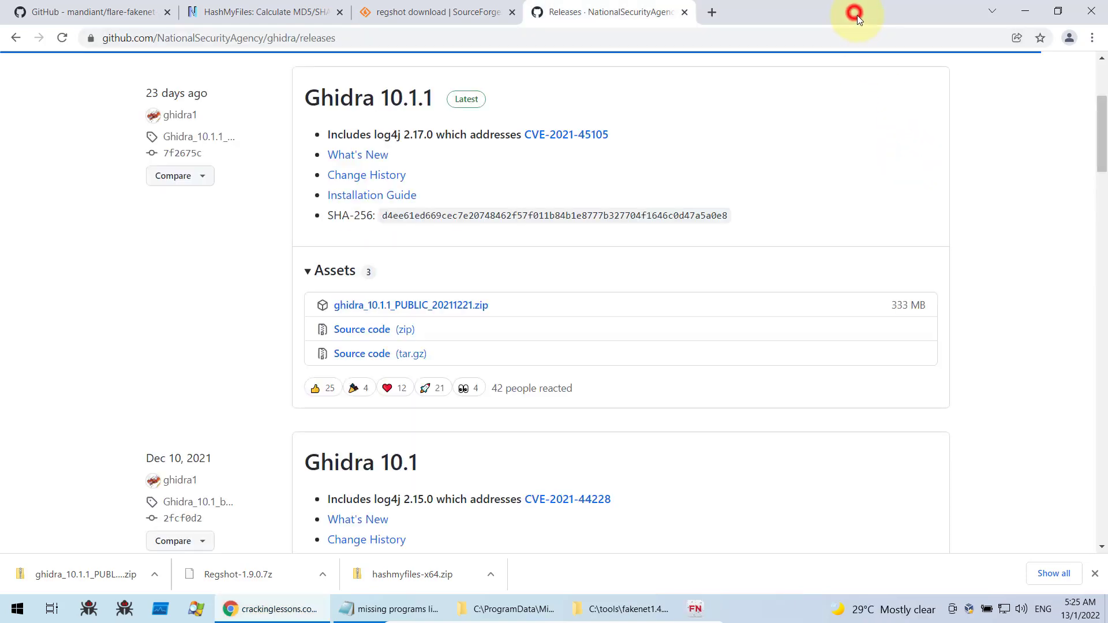
{"action": "left_click", "coordinate": [1017, 14]}
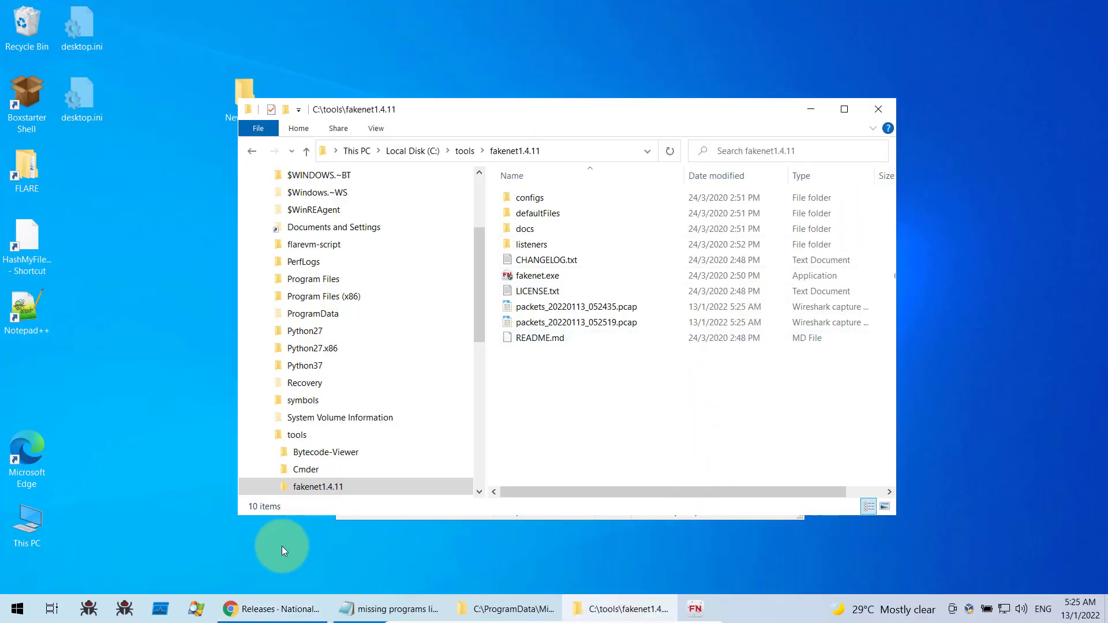
Review the HashMyFiles download link in missing programs list.txt, then return to the fakenet1.4.11 folder window.
{"action": "left_click", "coordinate": [372, 608]}
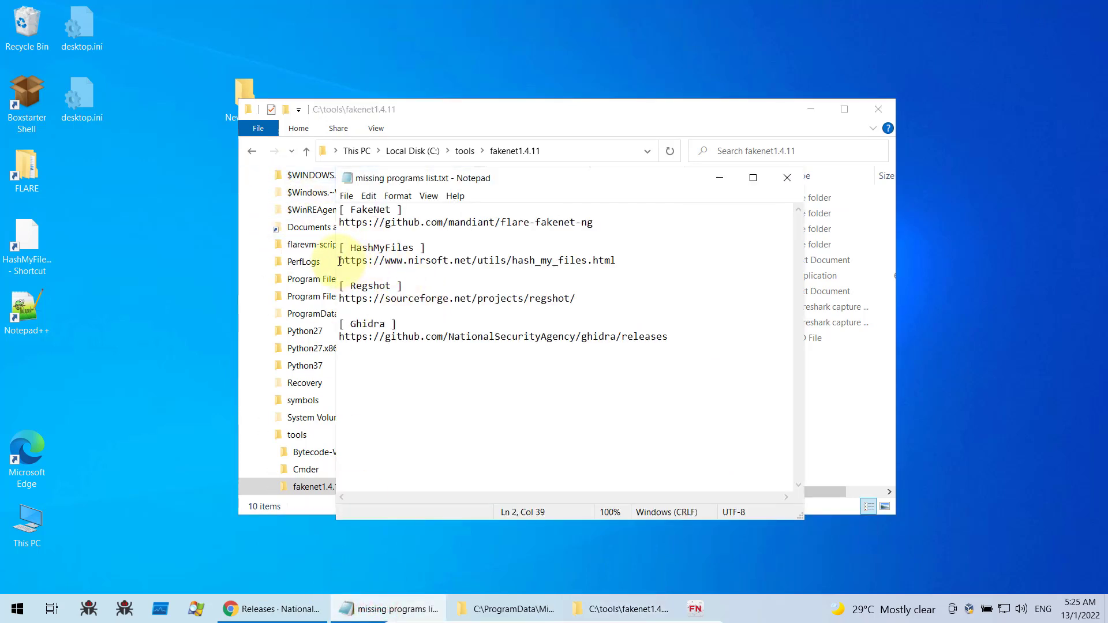
{"action": "left_click_drag", "start_coordinate": [339, 261], "coordinate": [615, 260]}
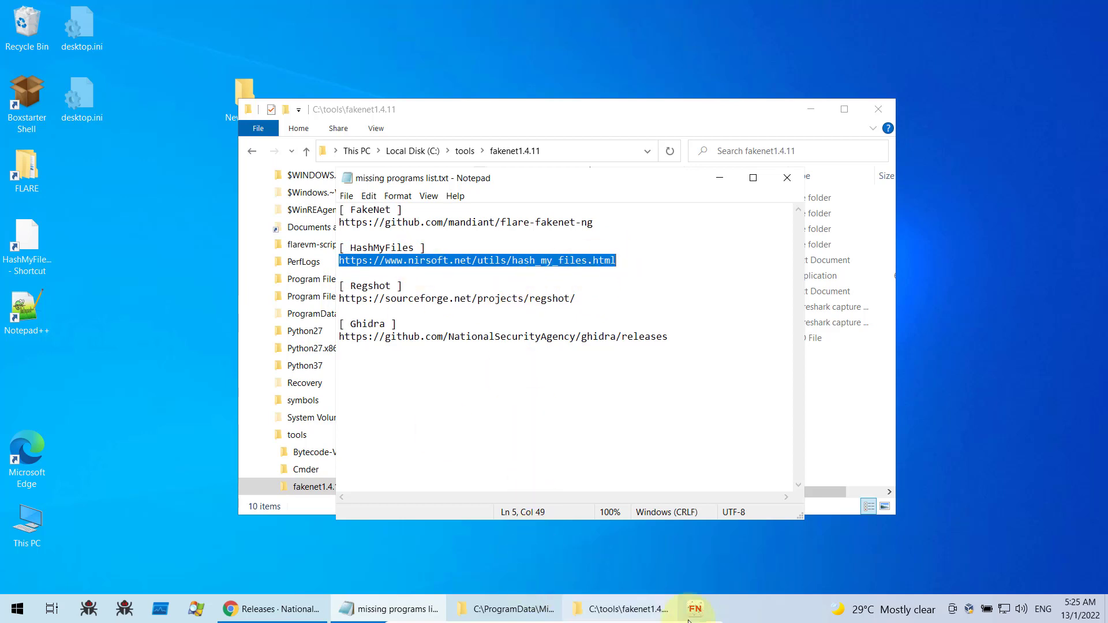
{"action": "left_click", "coordinate": [630, 616]}
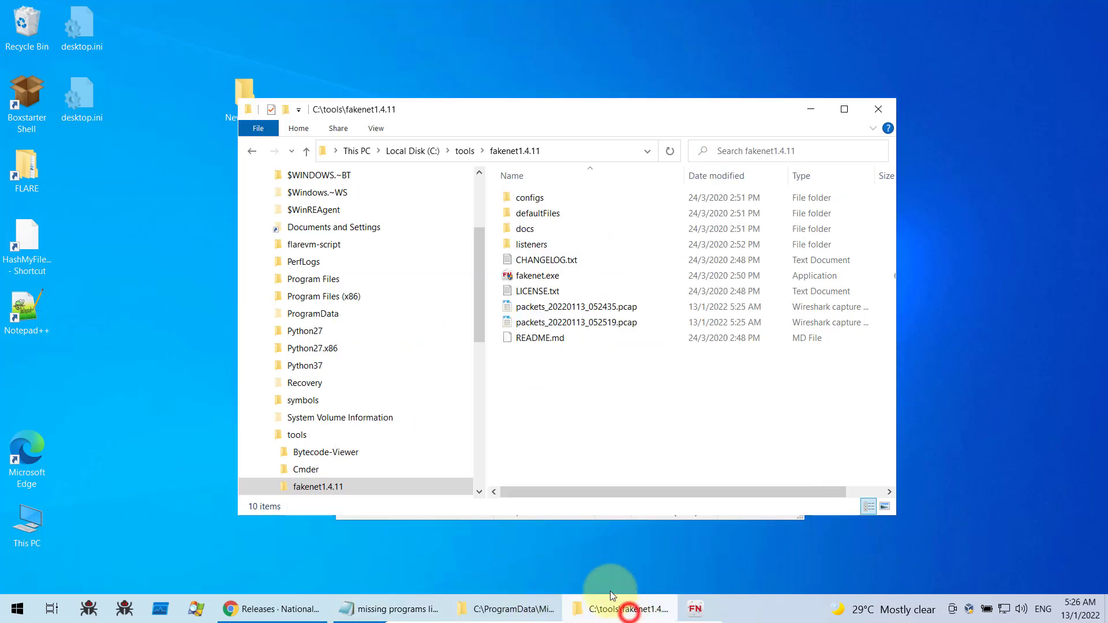
Open the hashmyfiles-x64 folder in C:\tools, launch HashMyFiles.exe to test it, and close the program.
{"action": "left_click", "coordinate": [460, 150]}
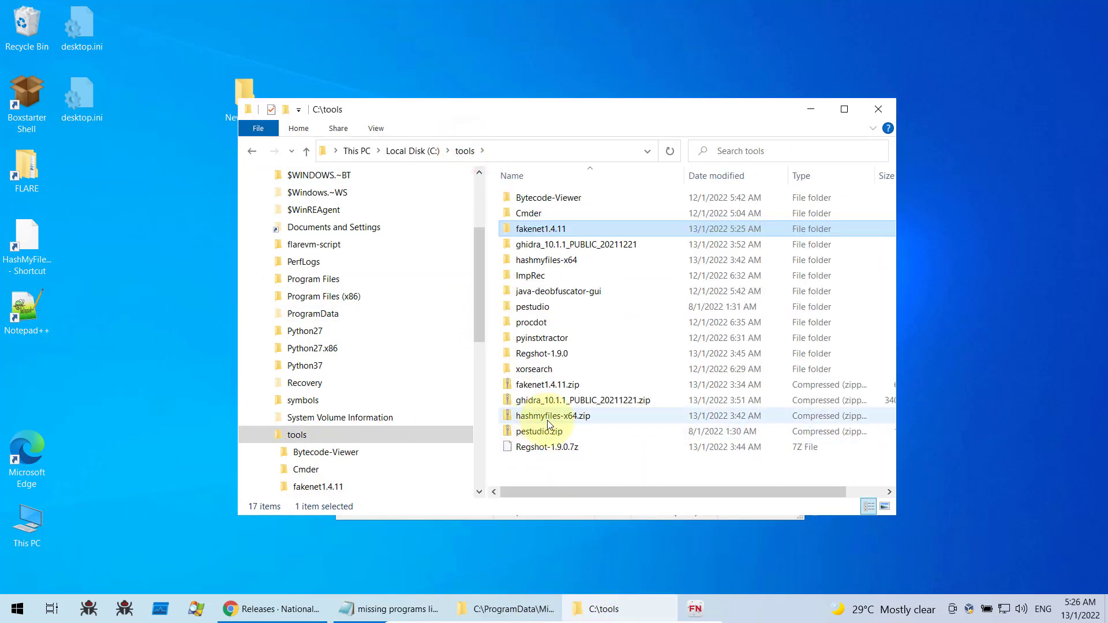
{"action": "left_click", "coordinate": [539, 417]}
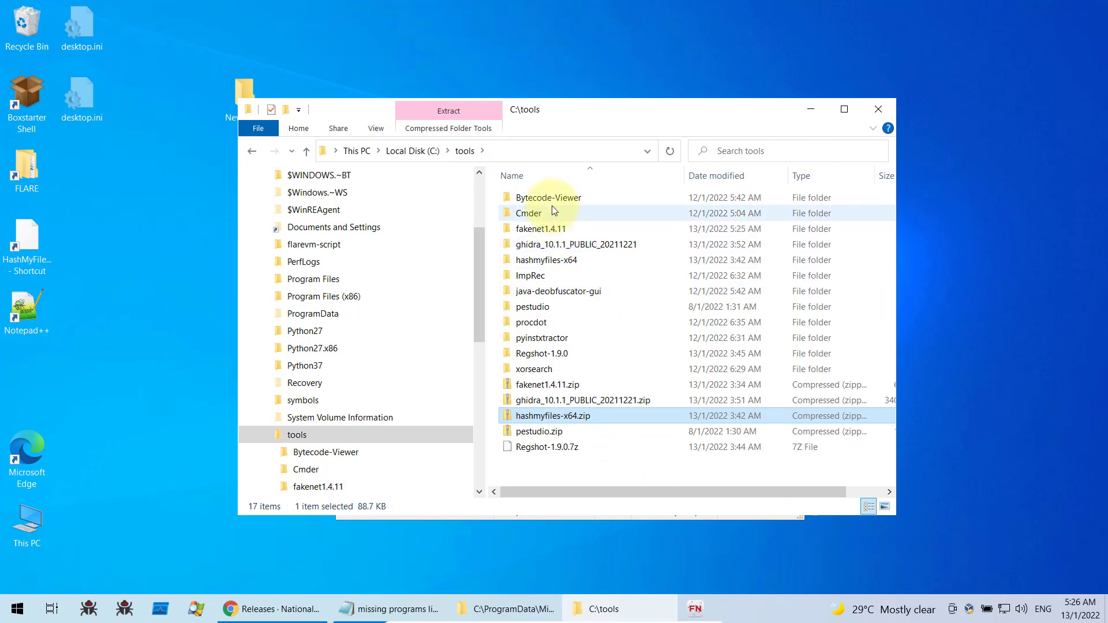
{"action": "double_click", "coordinate": [535, 259]}
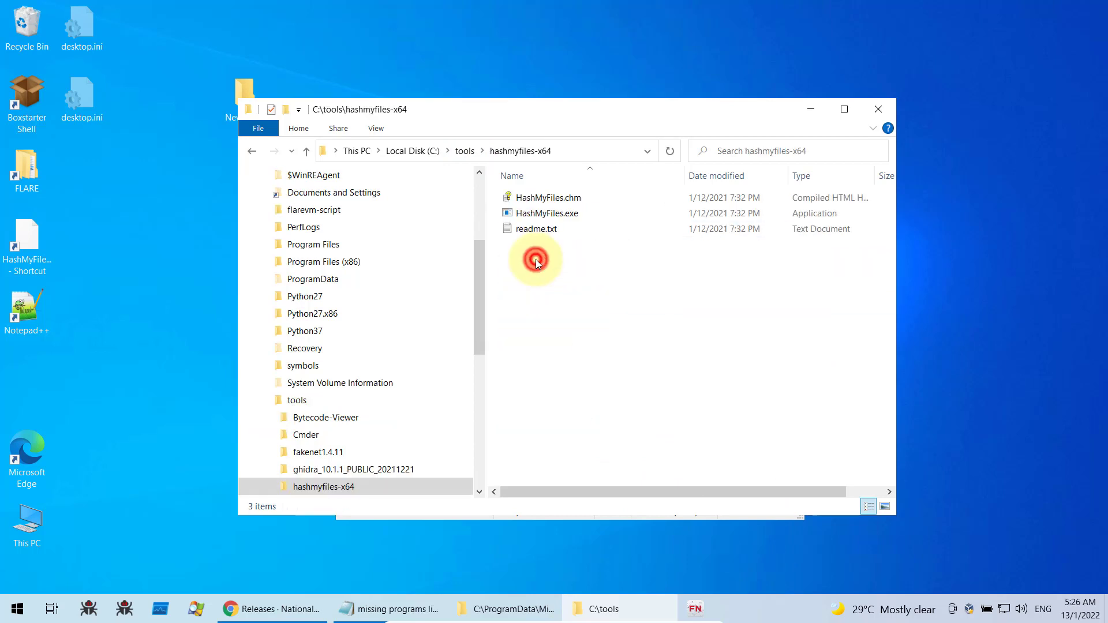
{"action": "double_click", "coordinate": [552, 213]}
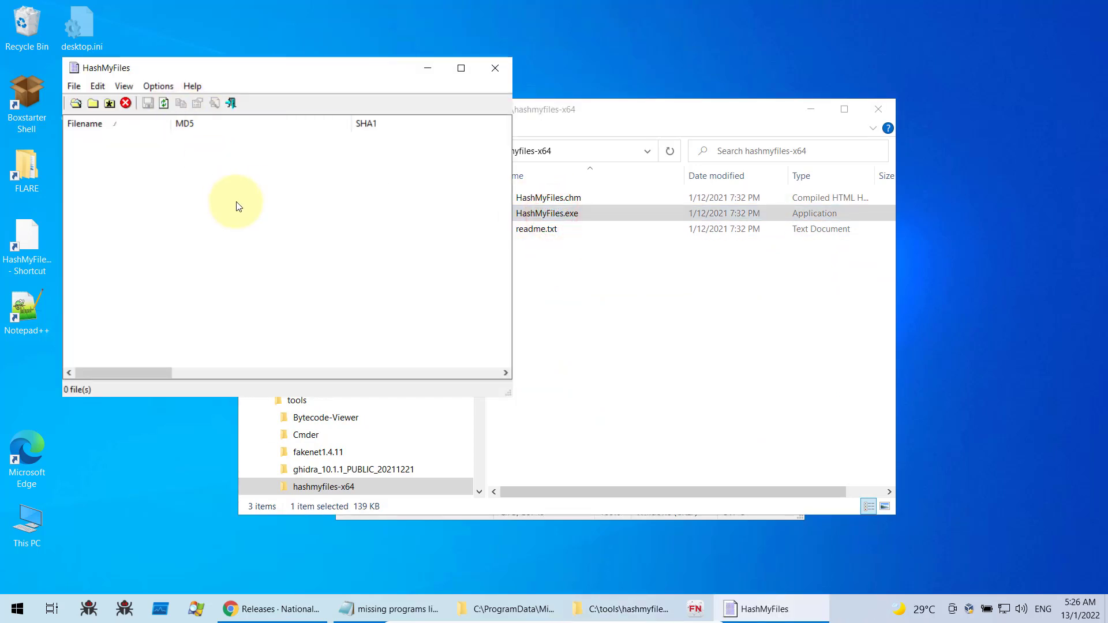
{"action": "left_click", "coordinate": [491, 67]}
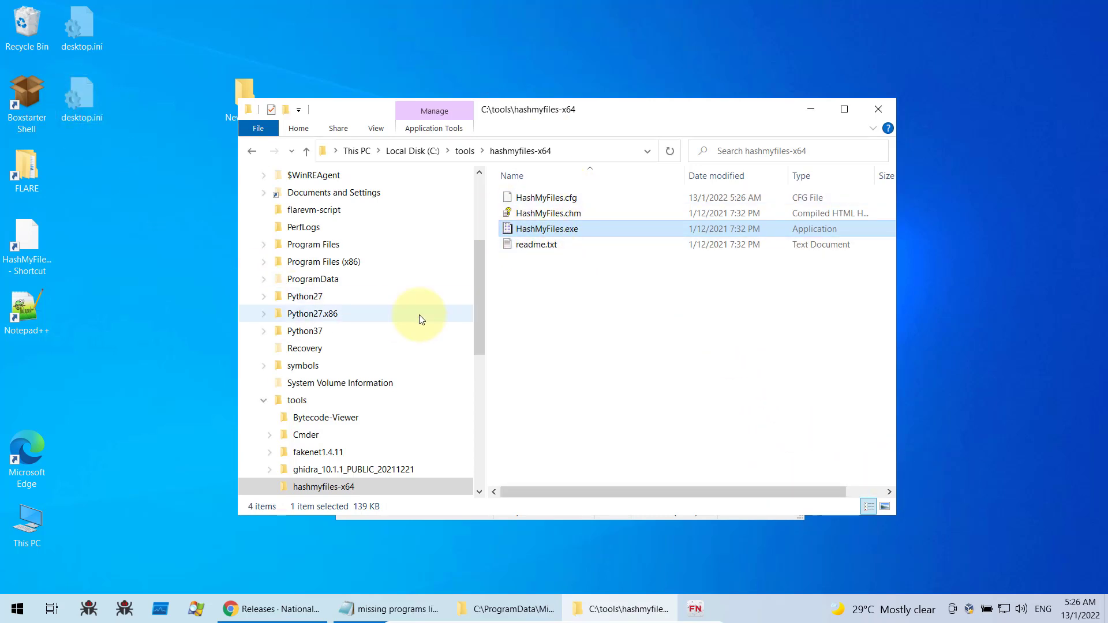
{"action": "right_click", "coordinate": [177, 199]}
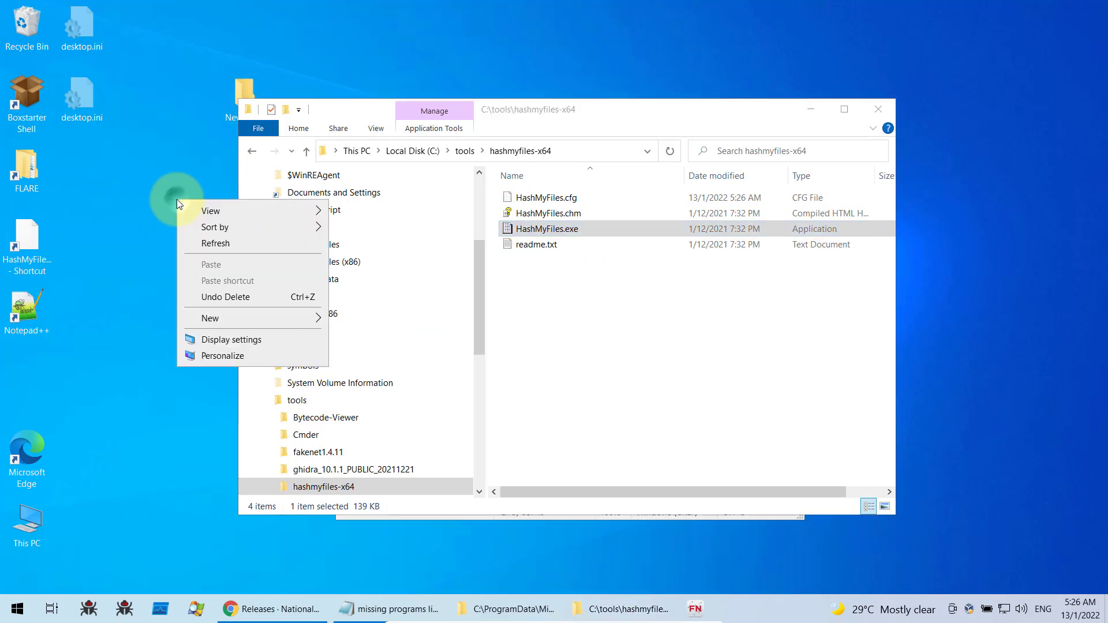
{"action": "left_click", "coordinate": [120, 124]}
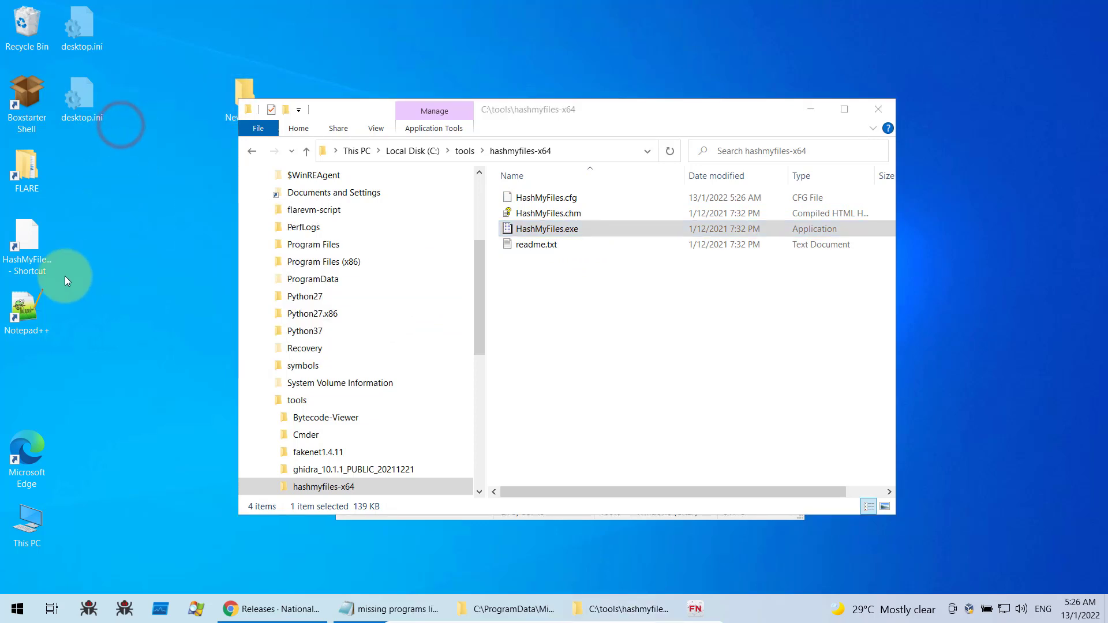
{"action": "right_click", "coordinate": [23, 301]}
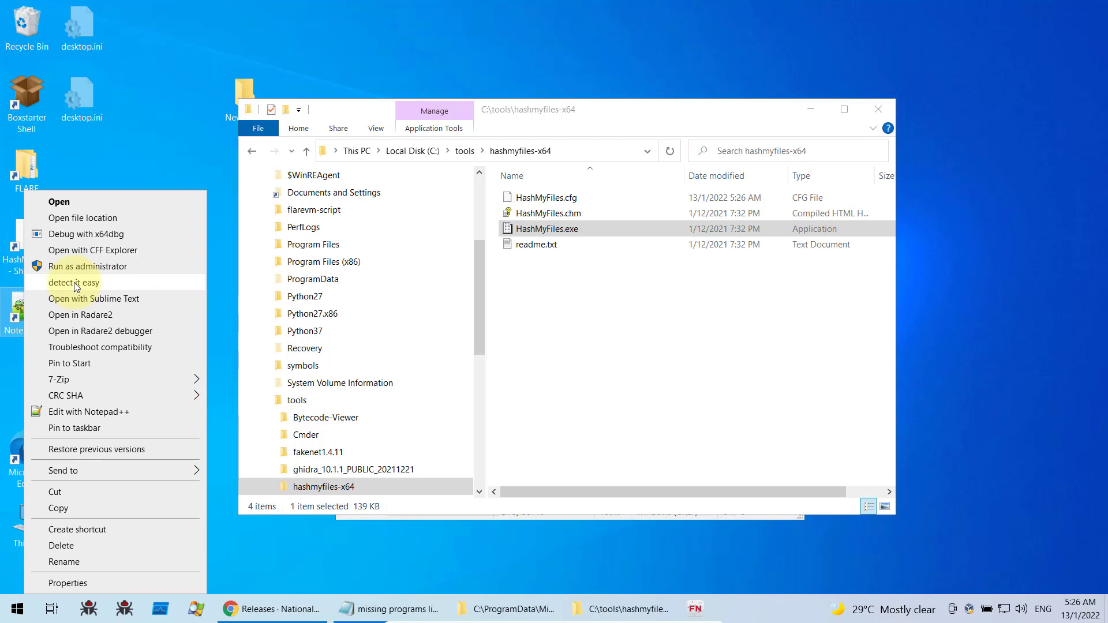
{"action": "left_click", "coordinate": [178, 132]}
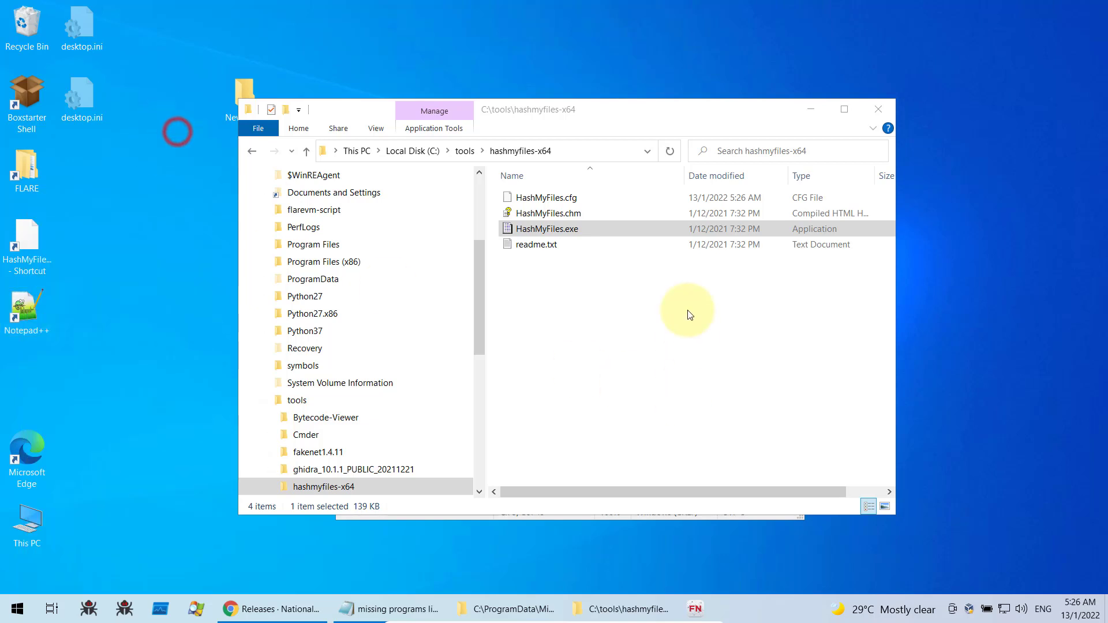
Relaunch HashMyFiles.exe, add the desktop Notepad++ shortcut to compute its hashes, and close HashMyFiles.
{"action": "double_click", "coordinate": [552, 231]}
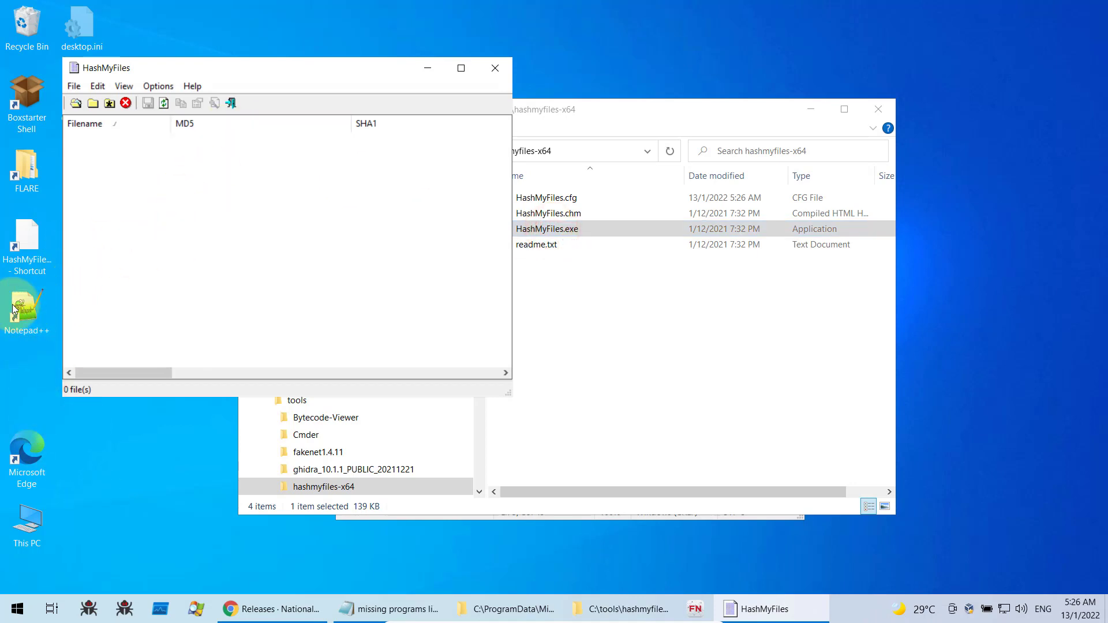
{"action": "double_click", "coordinate": [34, 314]}
{"action": "left_click_drag", "start_coordinate": [124, 267], "coordinate": [127, 267]}
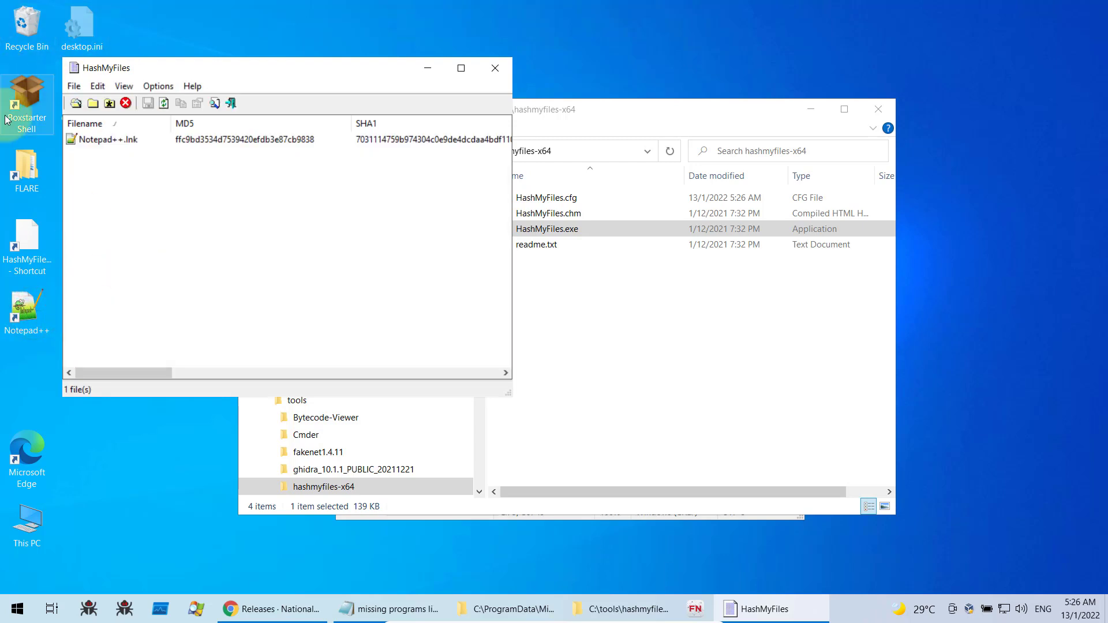
{"action": "left_click", "coordinate": [495, 74]}
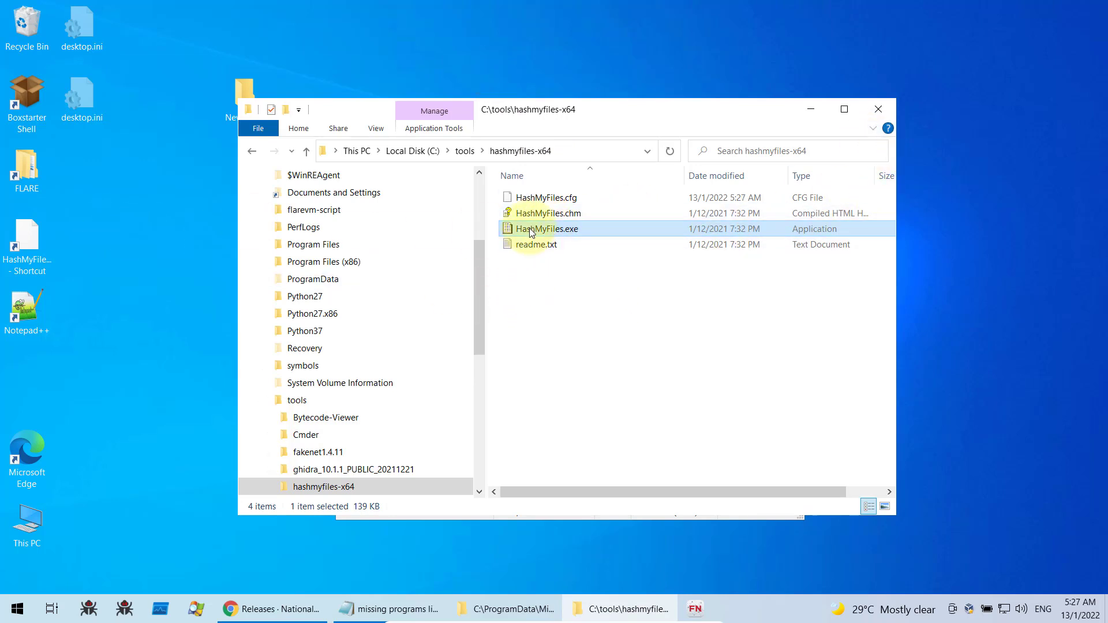
Create a desktop shortcut to HashMyFiles.exe as a demonstration, and discard that shortcut to the Recycle Bin.
{"action": "left_click_drag", "start_coordinate": [531, 232], "coordinate": [150, 250]}
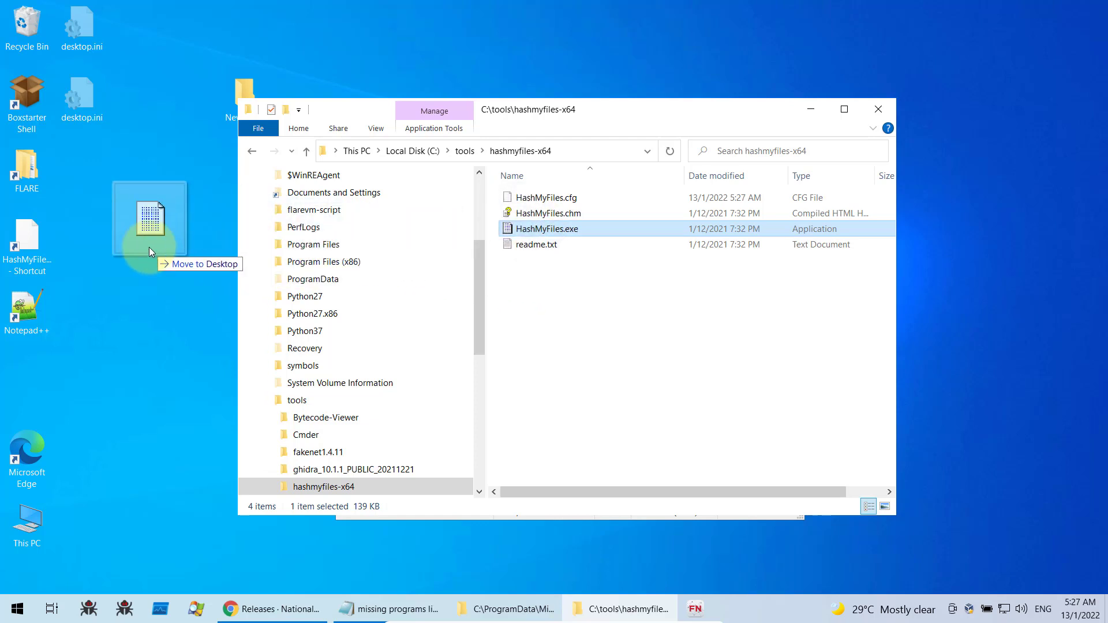
{"action": "left_click_drag", "start_coordinate": [149, 246], "coordinate": [149, 247]}
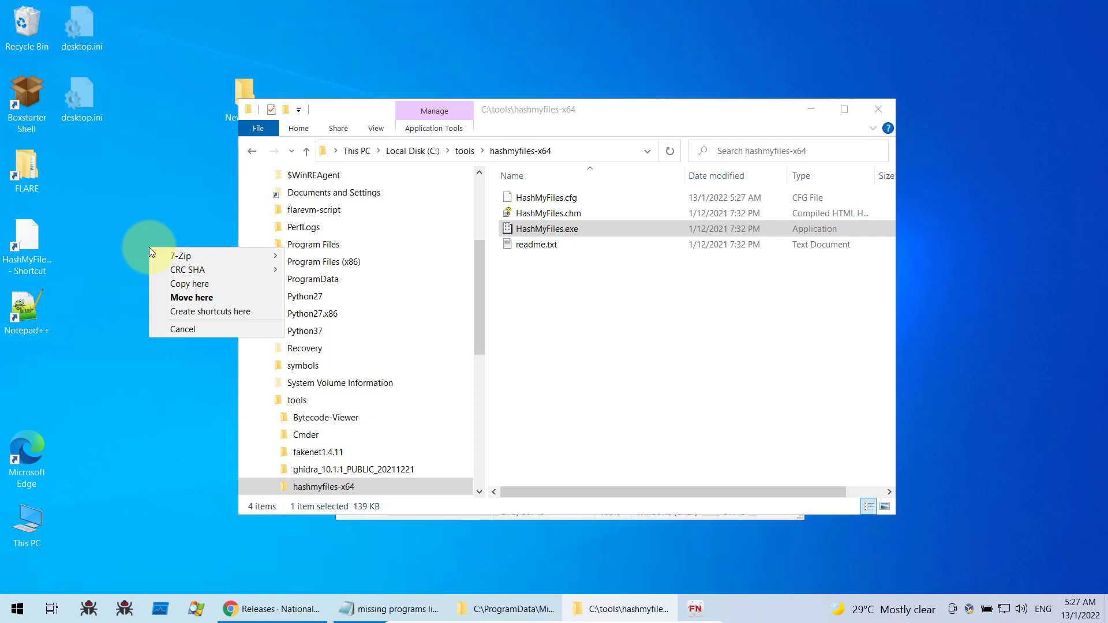
{"action": "left_click", "coordinate": [185, 312]}
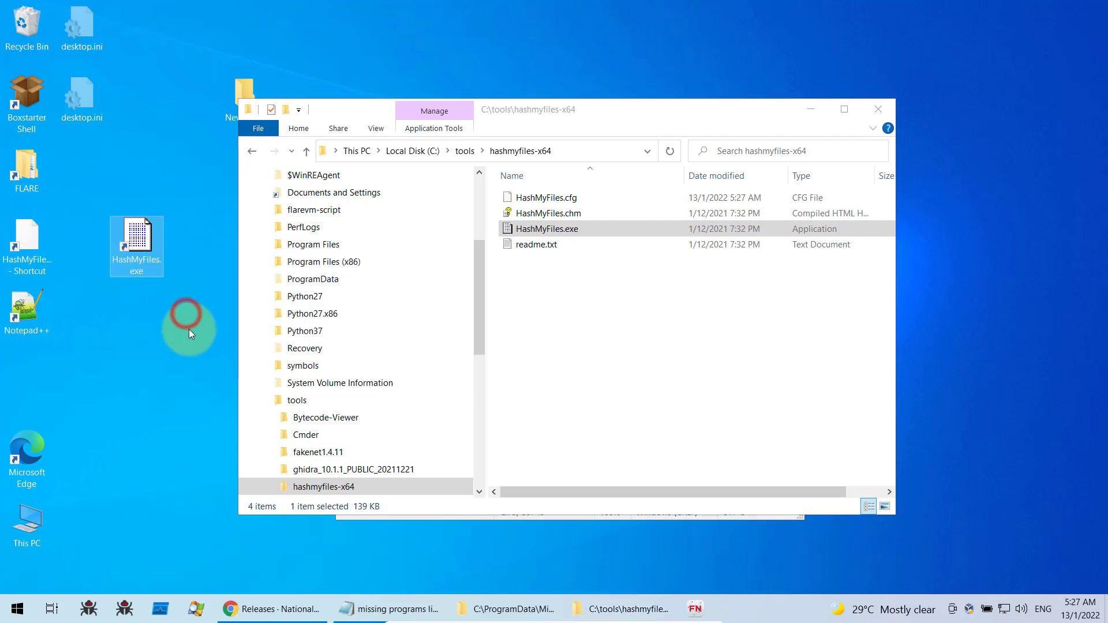
{"action": "left_click", "coordinate": [139, 246]}
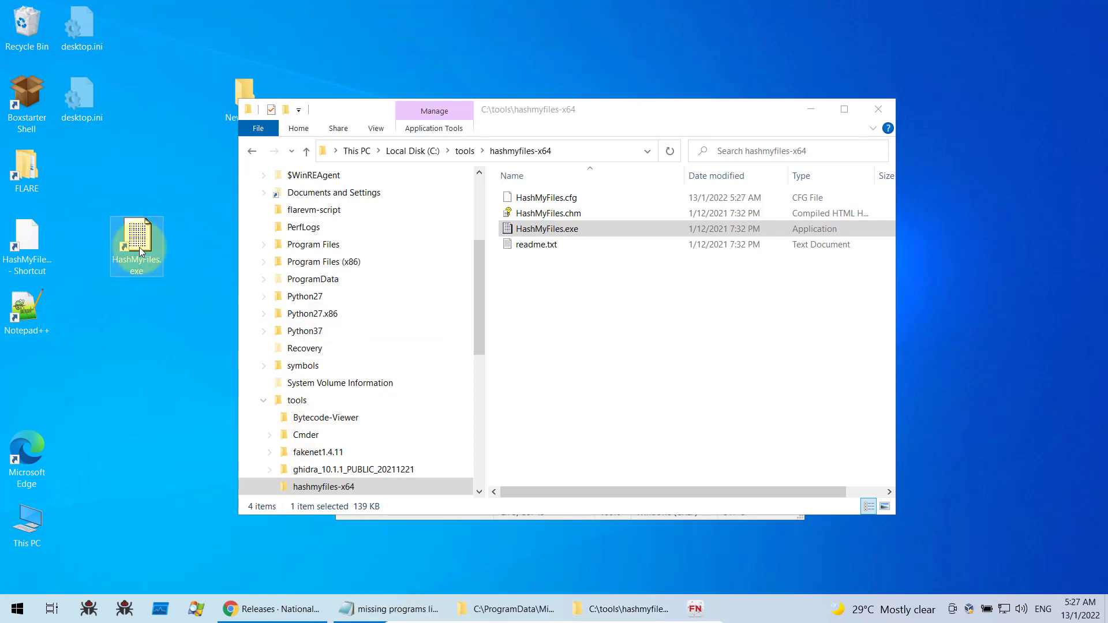
{"action": "left_click_drag", "start_coordinate": [135, 226], "coordinate": [27, 25]}
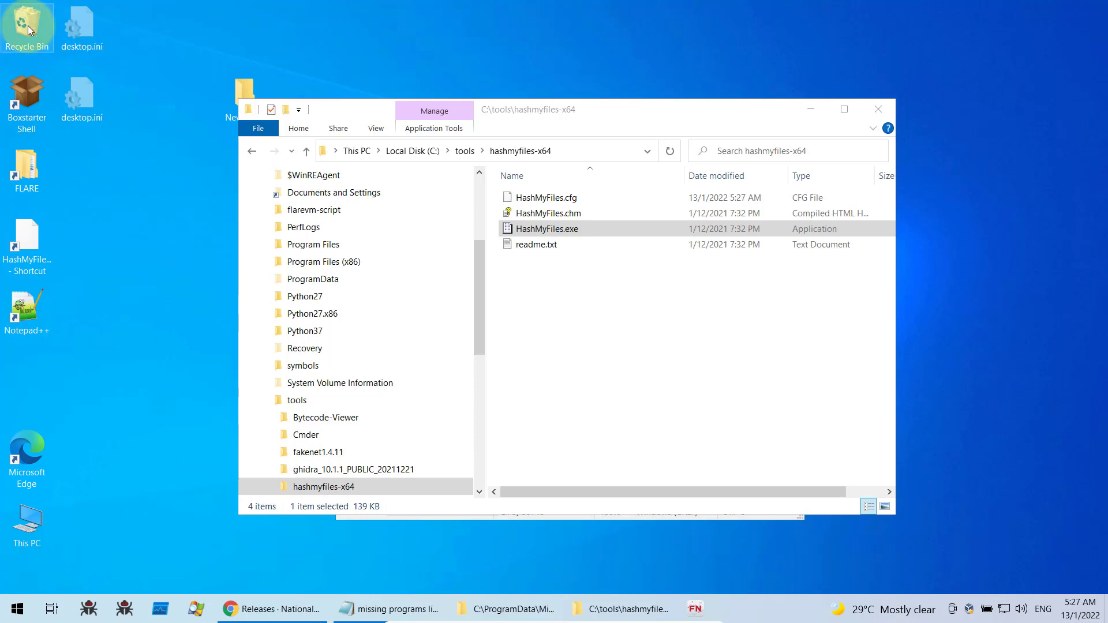
Close the hashmyfiles-x64 folder window and locate the Regshot download link in missing programs list.txt.
{"action": "left_click", "coordinate": [874, 108]}
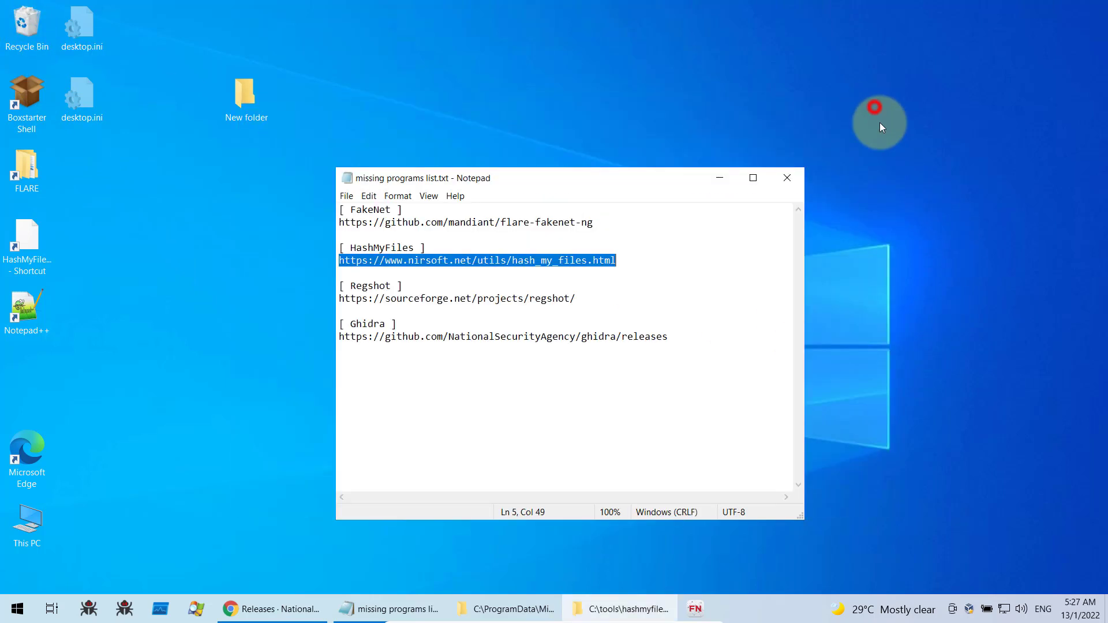
{"action": "left_click", "coordinate": [494, 297]}
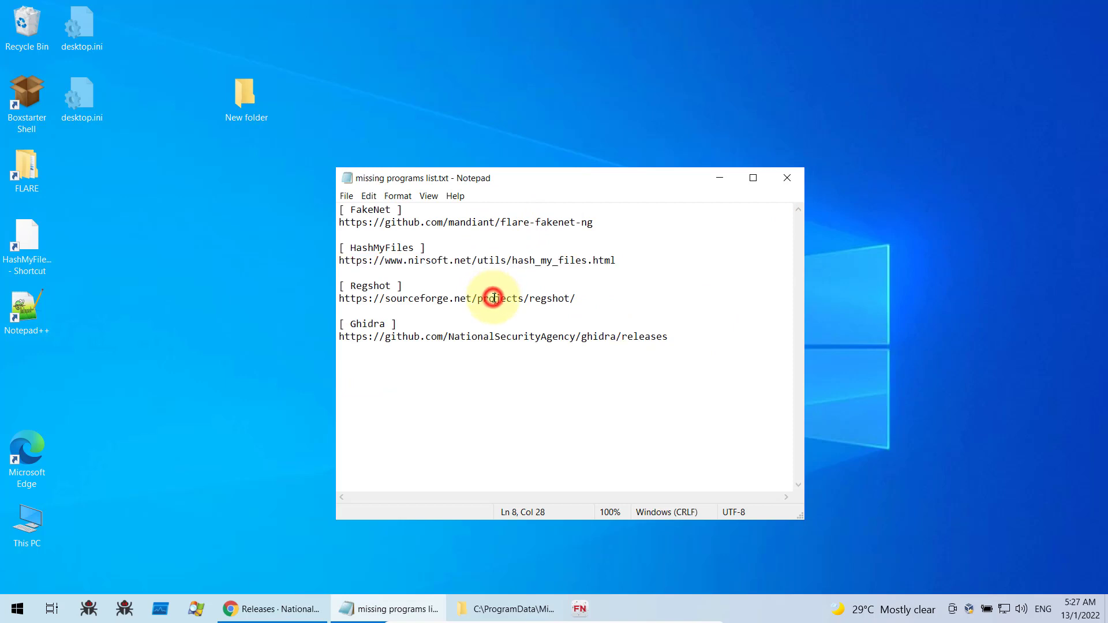
Bring up the FLARE Debuggers folder window, browse its folder tree, and close the window.
{"action": "left_click", "coordinate": [510, 615]}
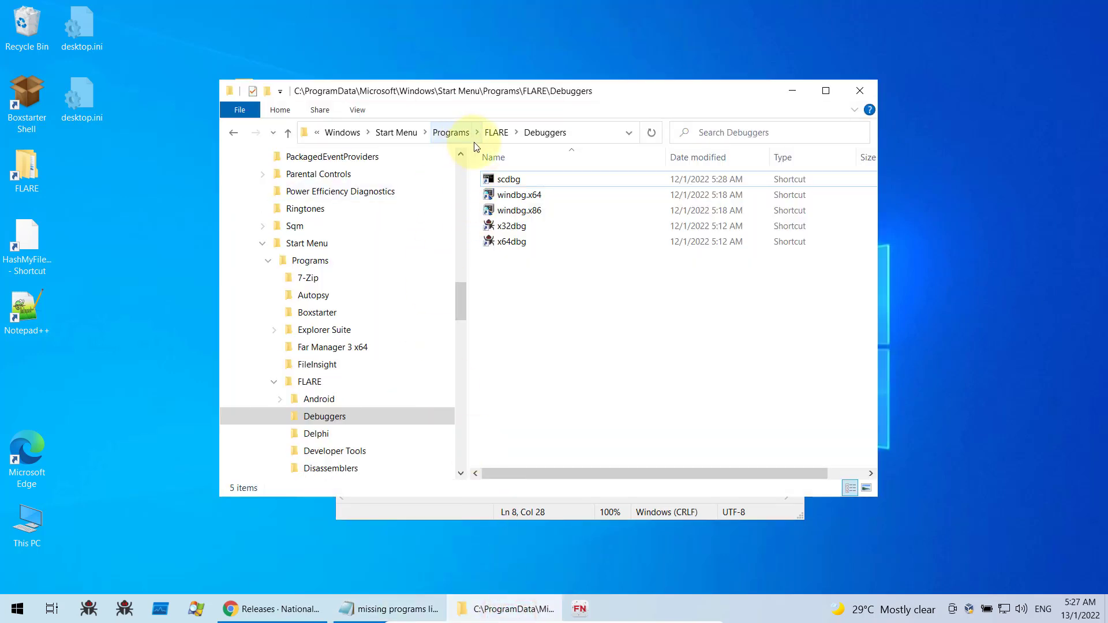
{"action": "scroll", "coordinate": [326, 251], "scroll_direction": "up", "scroll_amount": 1}
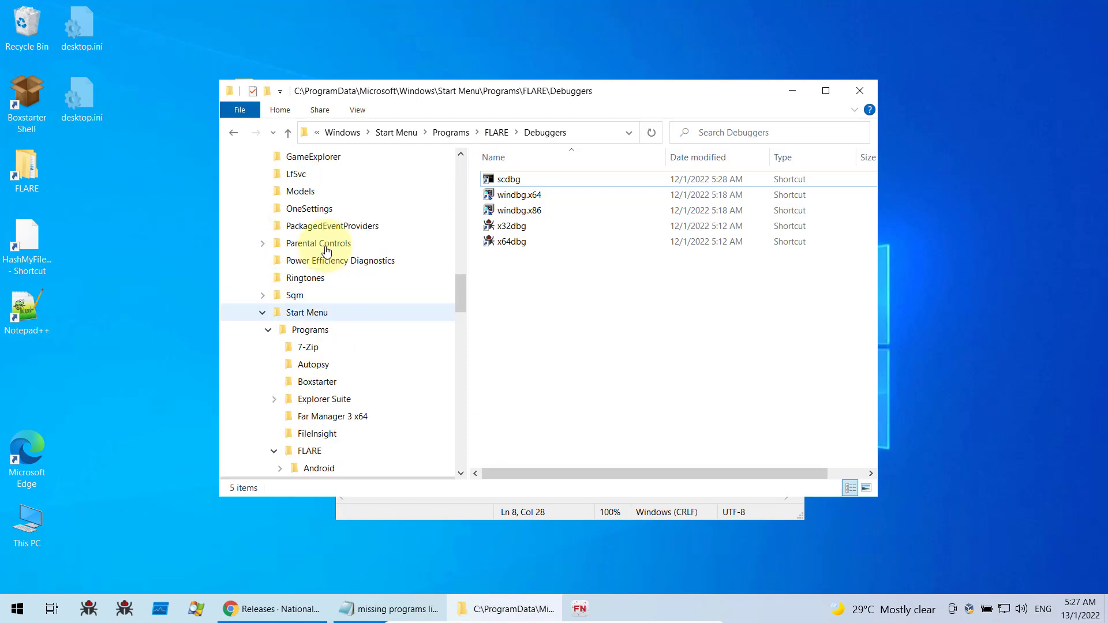
{"action": "scroll", "coordinate": [326, 251], "scroll_direction": "up", "scroll_amount": 13}
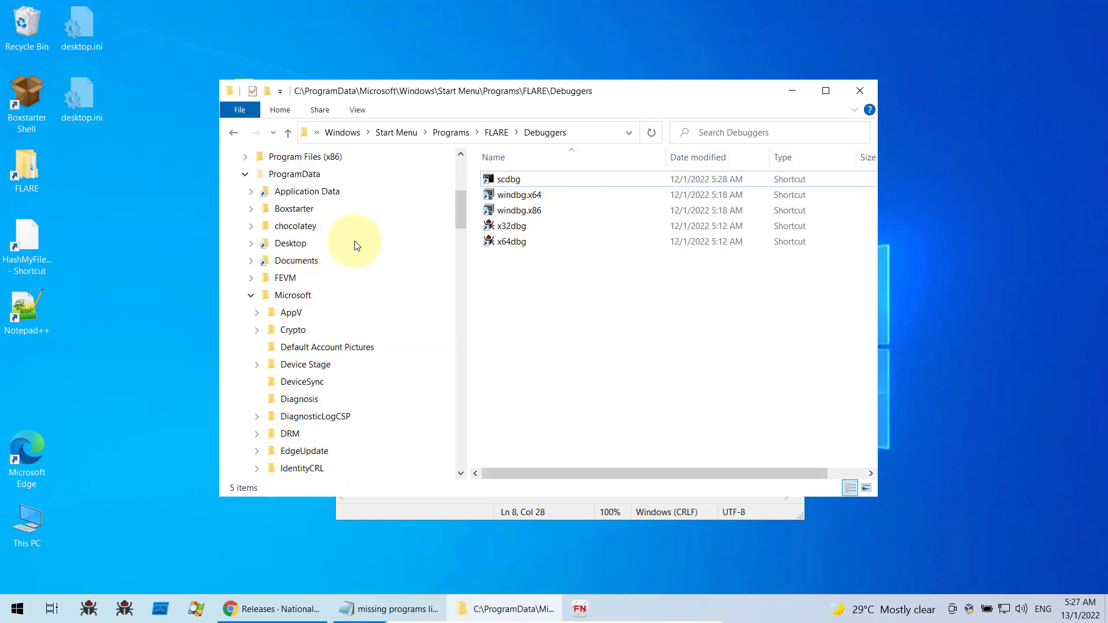
{"action": "left_click", "coordinate": [864, 92]}
Open a new file window from the desktop's New folder and browse to C:\tools\Regshot-1.9.0.
{"action": "double_click", "coordinate": [240, 102]}
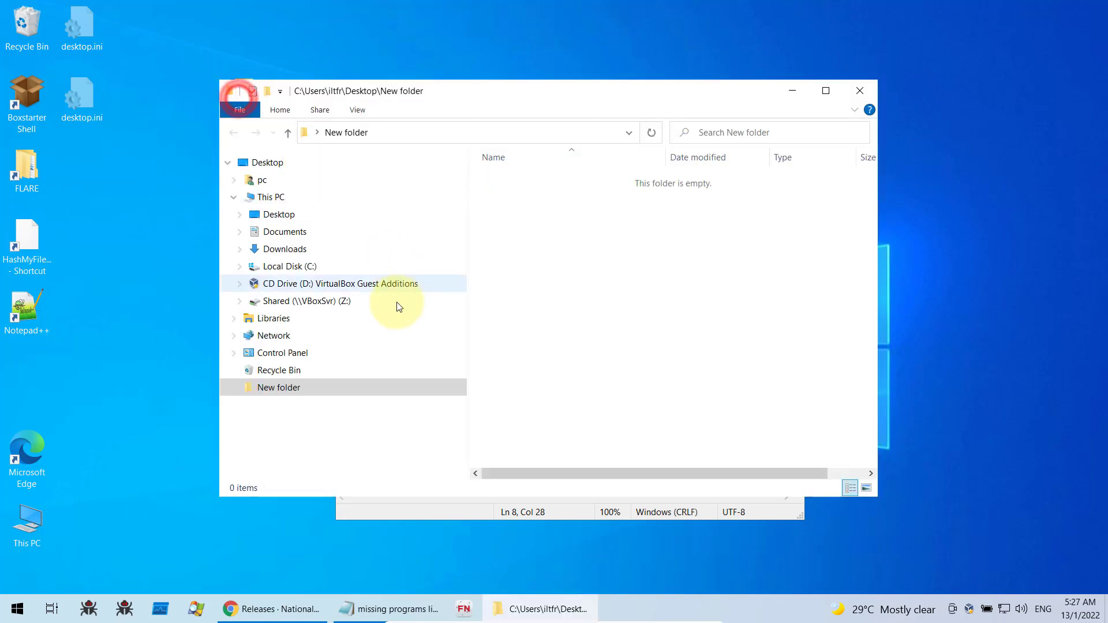
{"action": "left_click", "coordinate": [303, 266]}
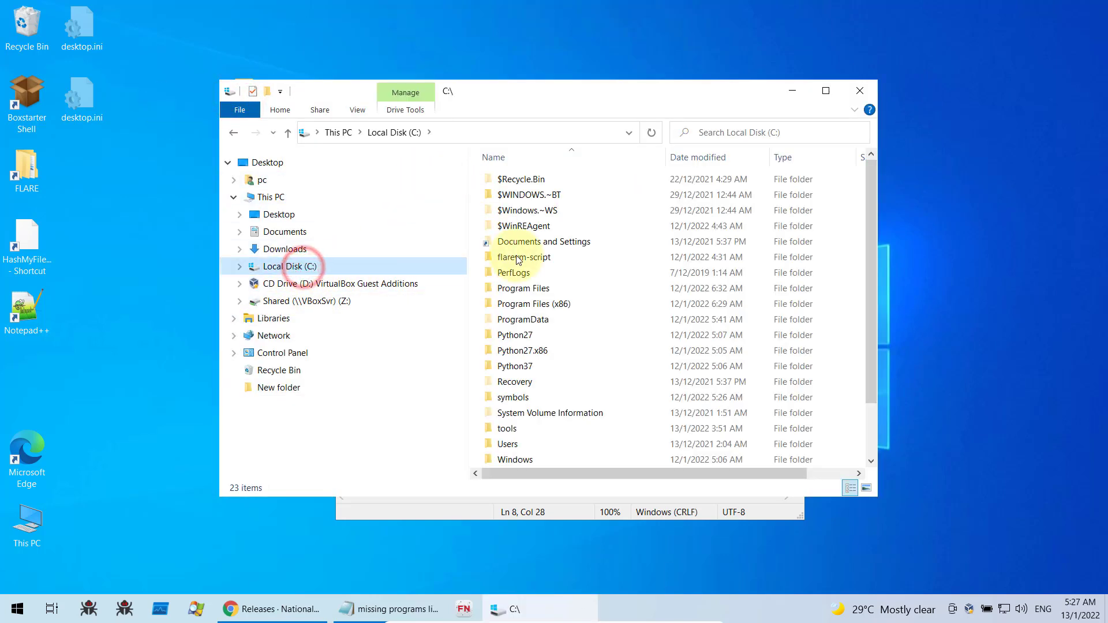
{"action": "double_click", "coordinate": [515, 428]}
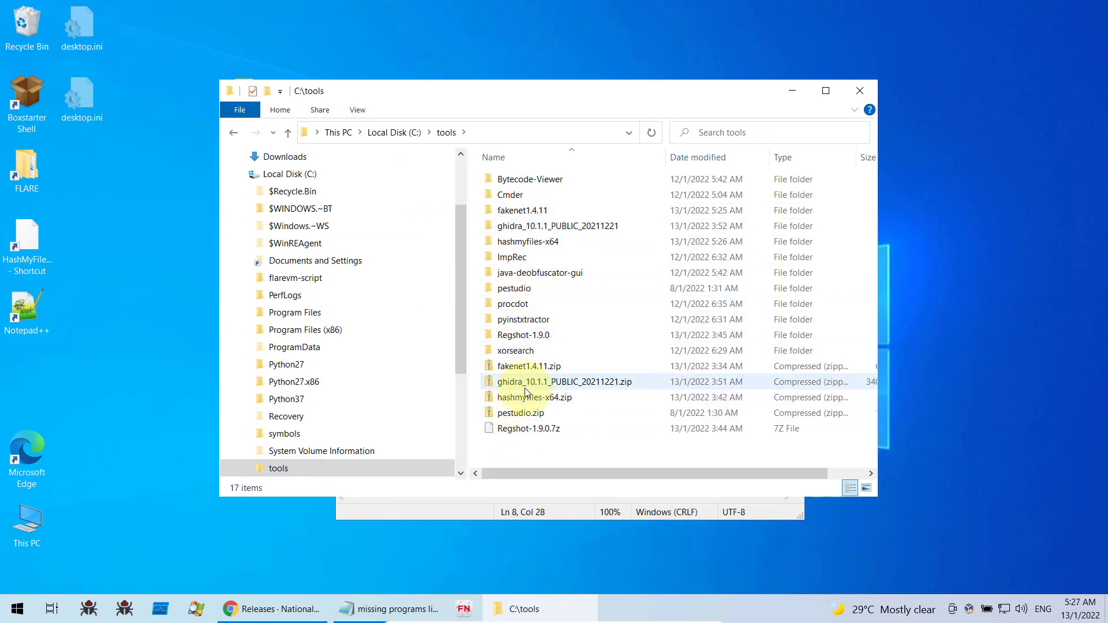
{"action": "left_click", "coordinate": [524, 339]}
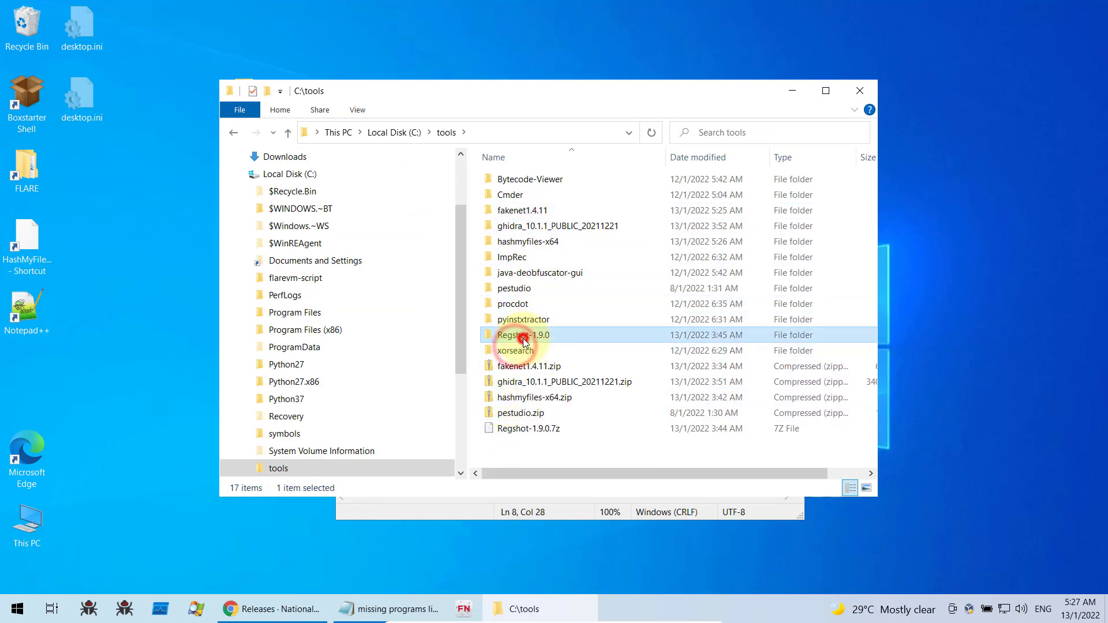
{"action": "left_click", "coordinate": [538, 428]}
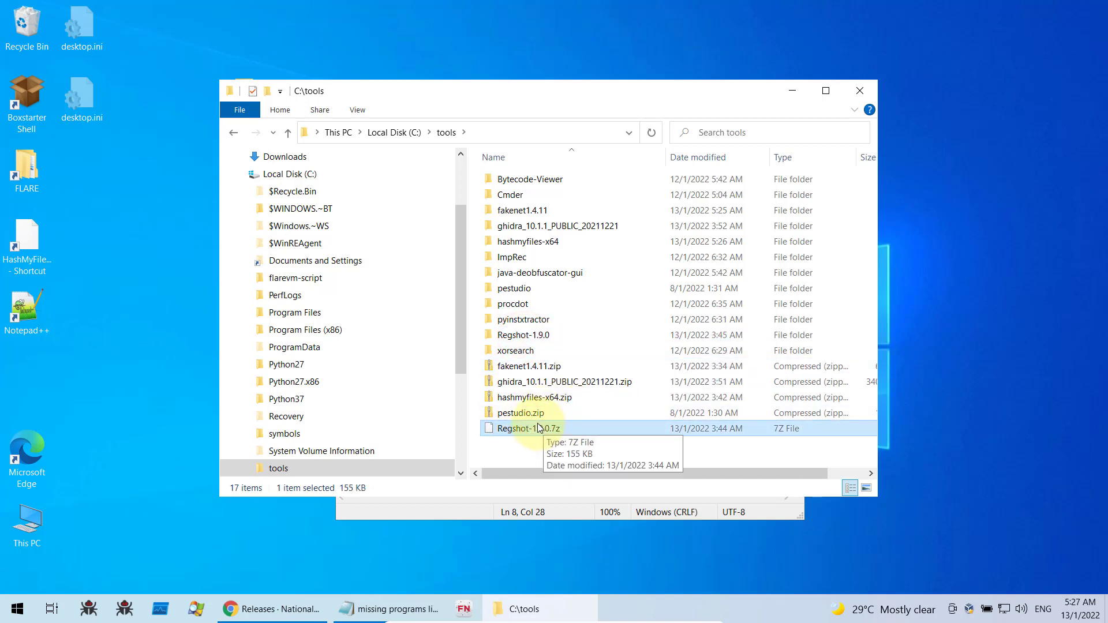
{"action": "double_click", "coordinate": [523, 335]}
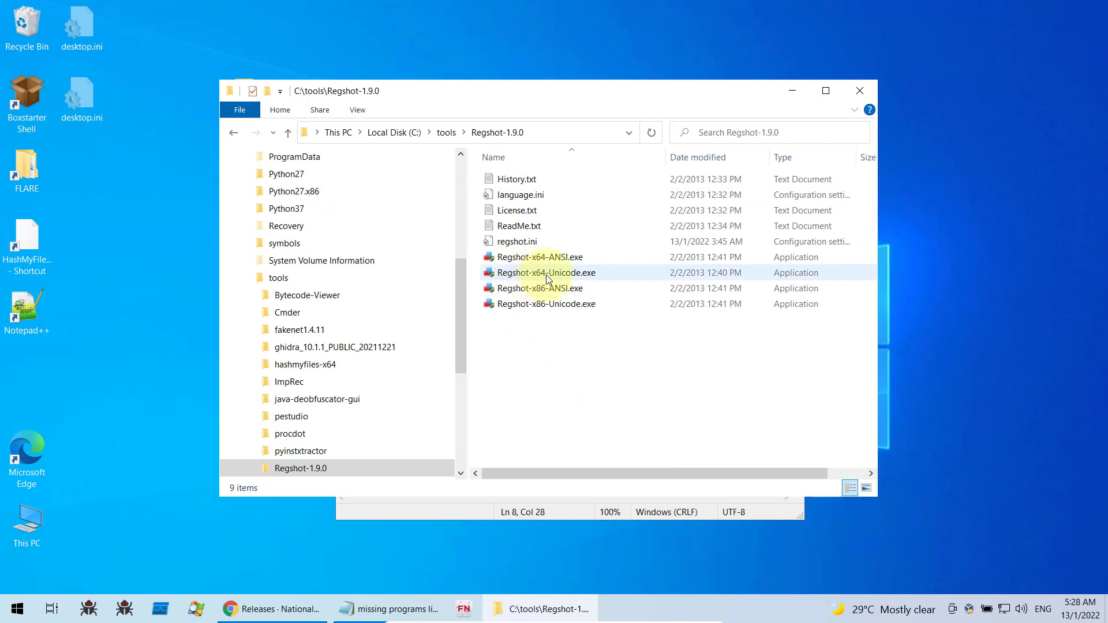
Launch Regshot-x64-Unicode.exe to test it, move its window onto the desktop area, and close it.
{"action": "double_click", "coordinate": [571, 277]}
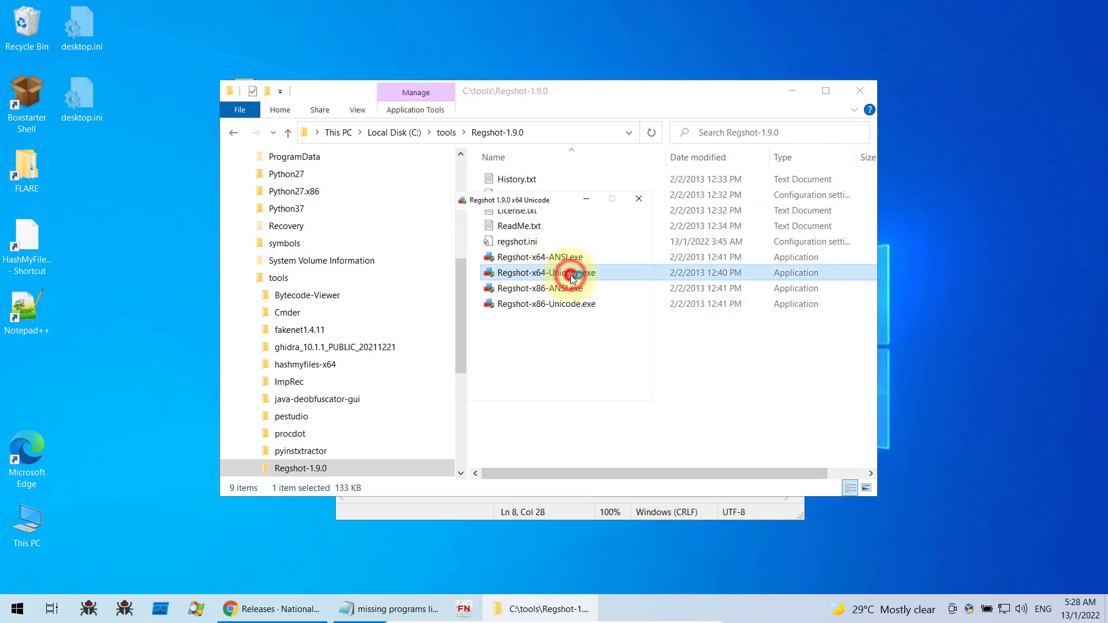
{"action": "left_click_drag", "start_coordinate": [527, 199], "coordinate": [118, 176]}
{"action": "left_click", "coordinate": [226, 177]}
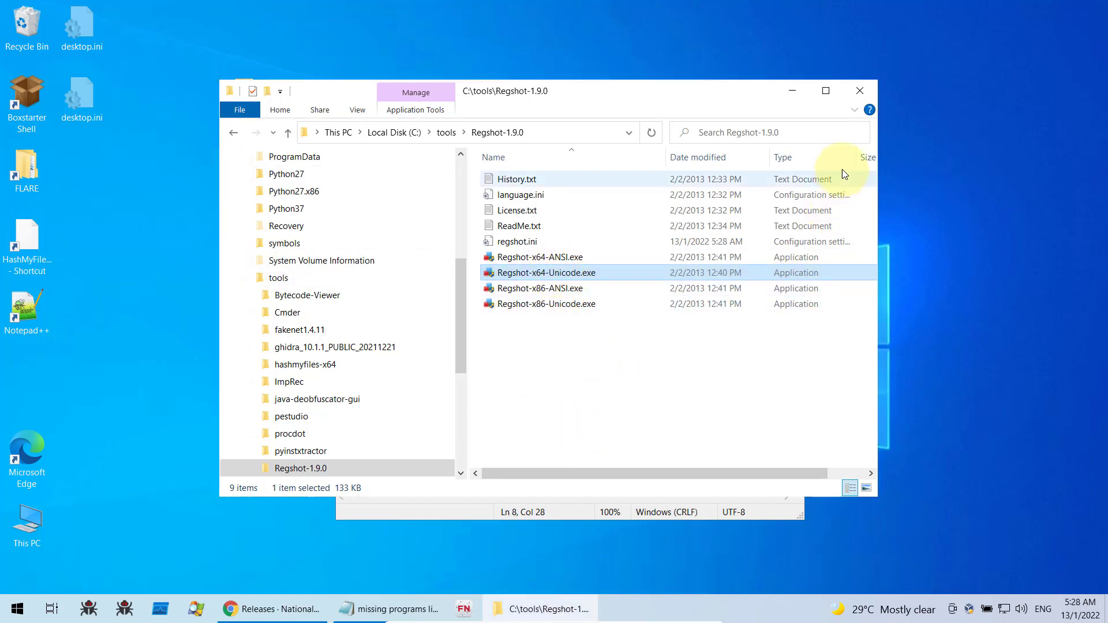
Close the Regshot-1.9.0 folder window and select the Ghidra releases link in missing programs list.txt.
{"action": "left_click", "coordinate": [860, 91]}
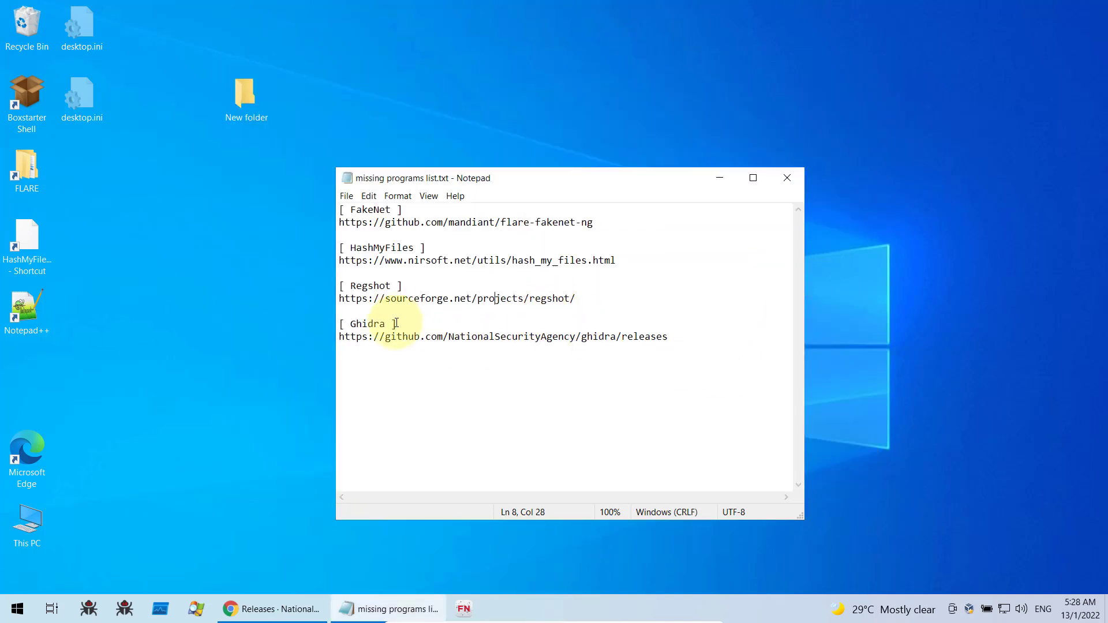
{"action": "left_click", "coordinate": [356, 337]}
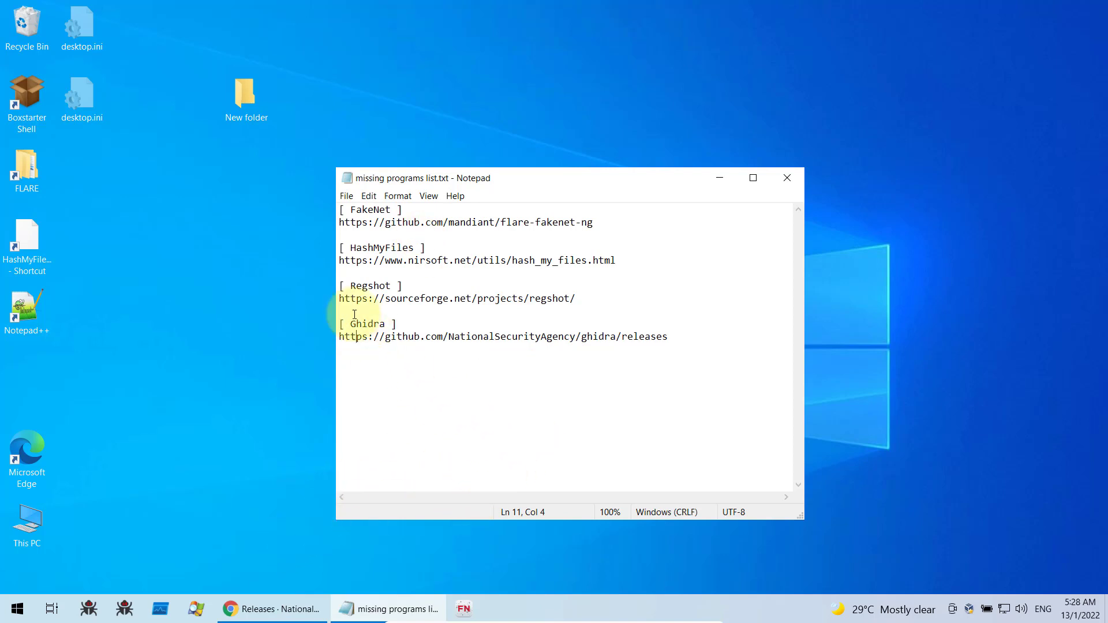
{"action": "left_click_drag", "start_coordinate": [340, 336], "coordinate": [697, 383]}
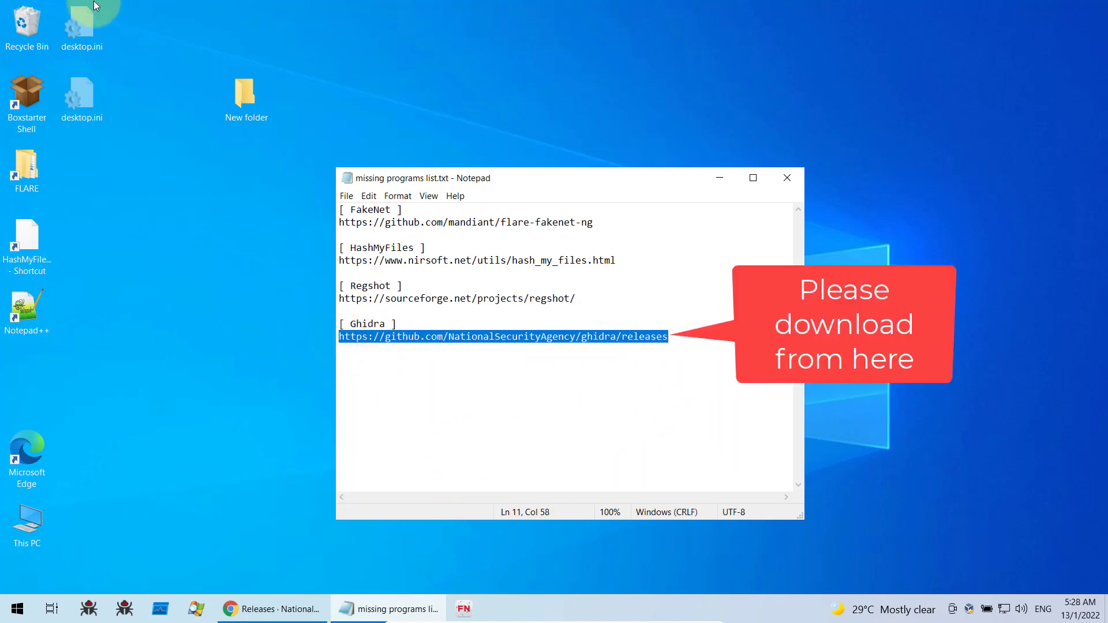
Open a new file window from the desktop's New folder and browse to C:\tools\ghidra_10.1.1_PUBLIC_20211221, pointing out its downloaded zip file on the way.
{"action": "left_click", "coordinate": [240, 89]}
{"action": "double_click", "coordinate": [240, 92]}
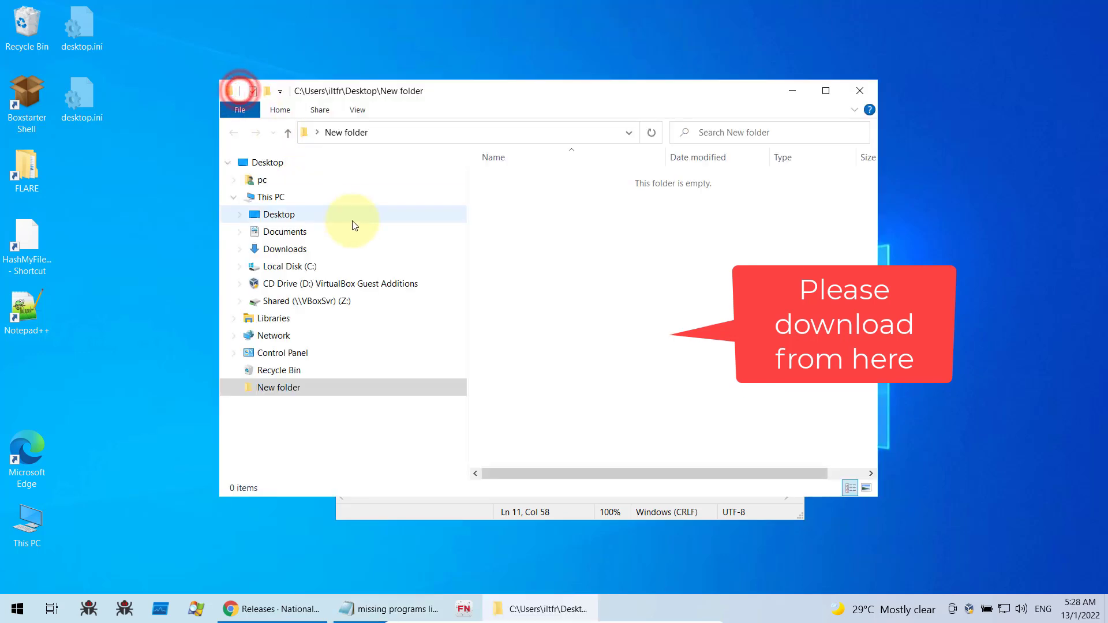
{"action": "left_click", "coordinate": [309, 267]}
{"action": "scroll", "coordinate": [555, 368], "scroll_direction": "down", "scroll_amount": 2}
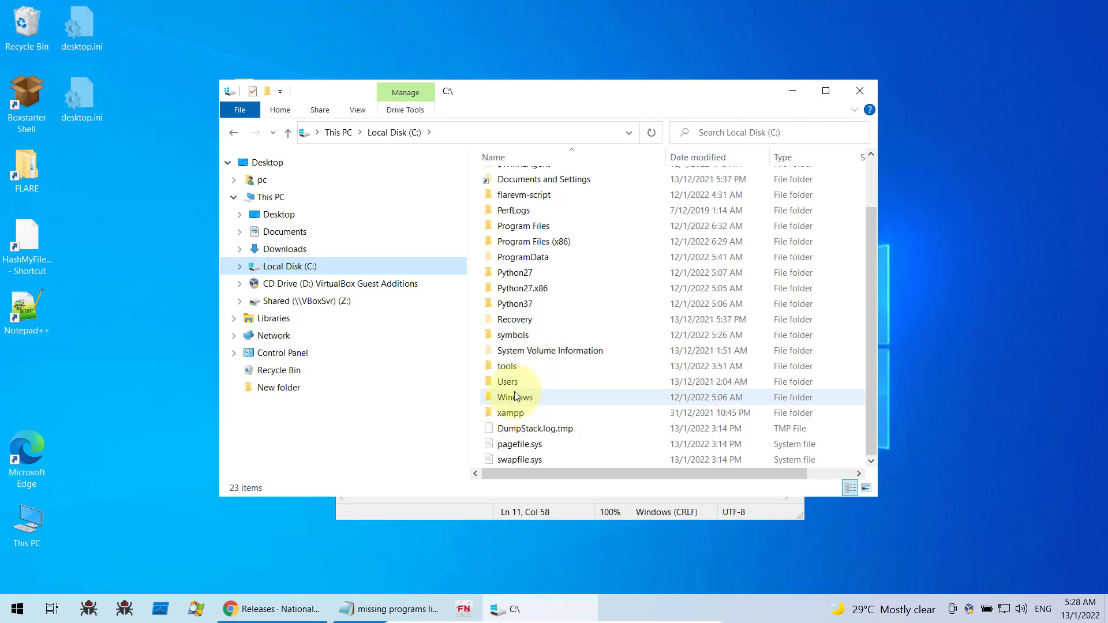
{"action": "double_click", "coordinate": [518, 369]}
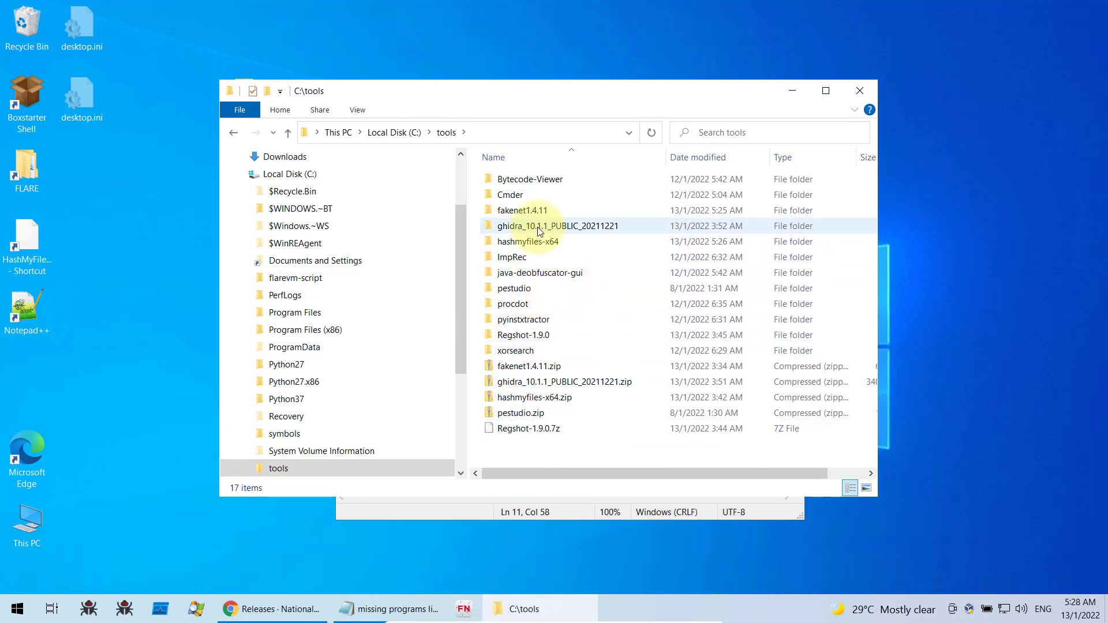
{"action": "left_click", "coordinate": [583, 385]}
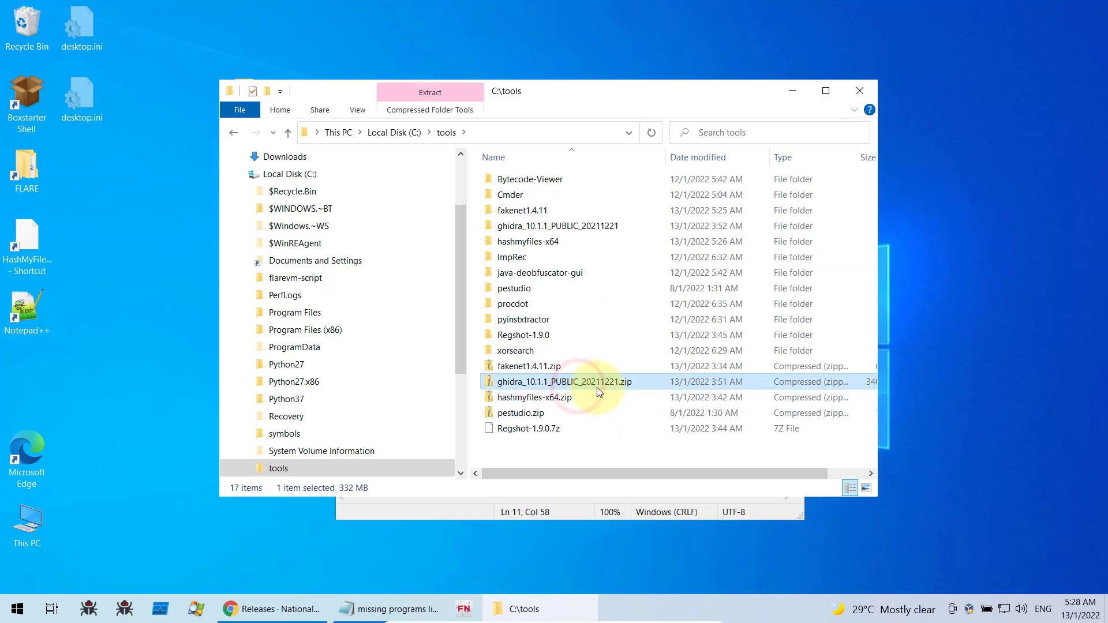
{"action": "double_click", "coordinate": [527, 226]}
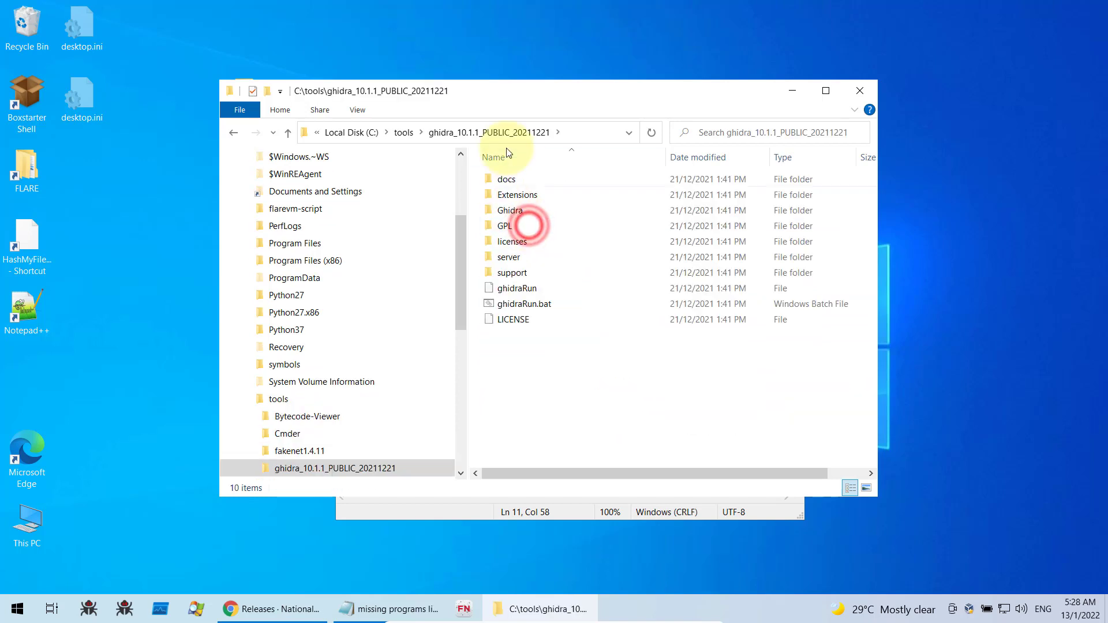
Launch Ghidra with ghidraRun.bat, dismiss the Tip of the Day, and move the Ghidra window partly clear of the folder window.
{"action": "double_click", "coordinate": [534, 303]}
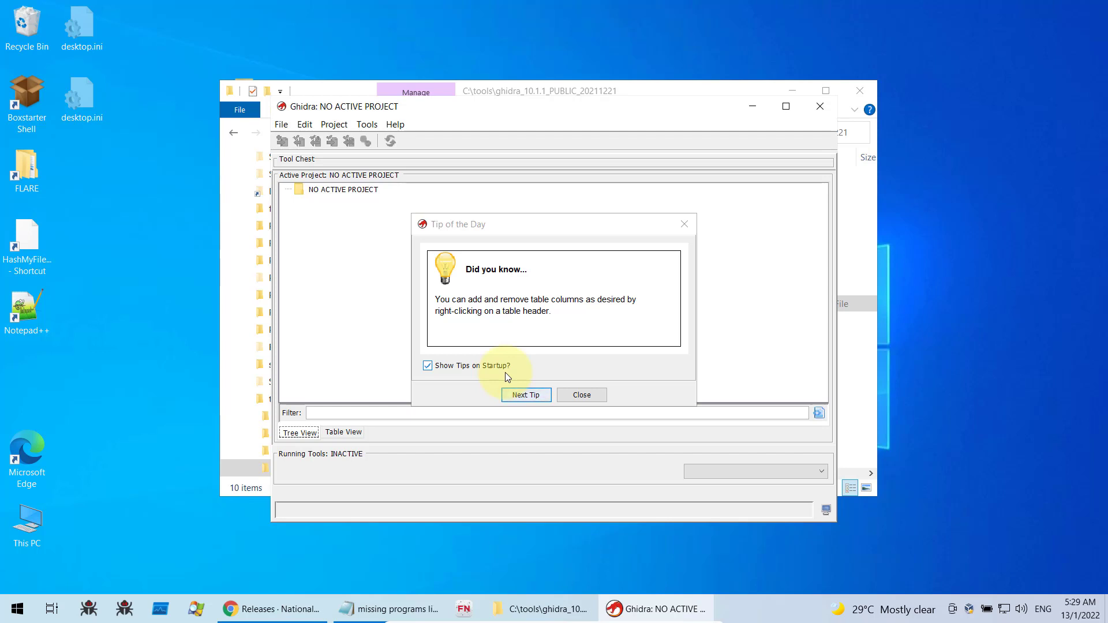
{"action": "left_click", "coordinate": [684, 227]}
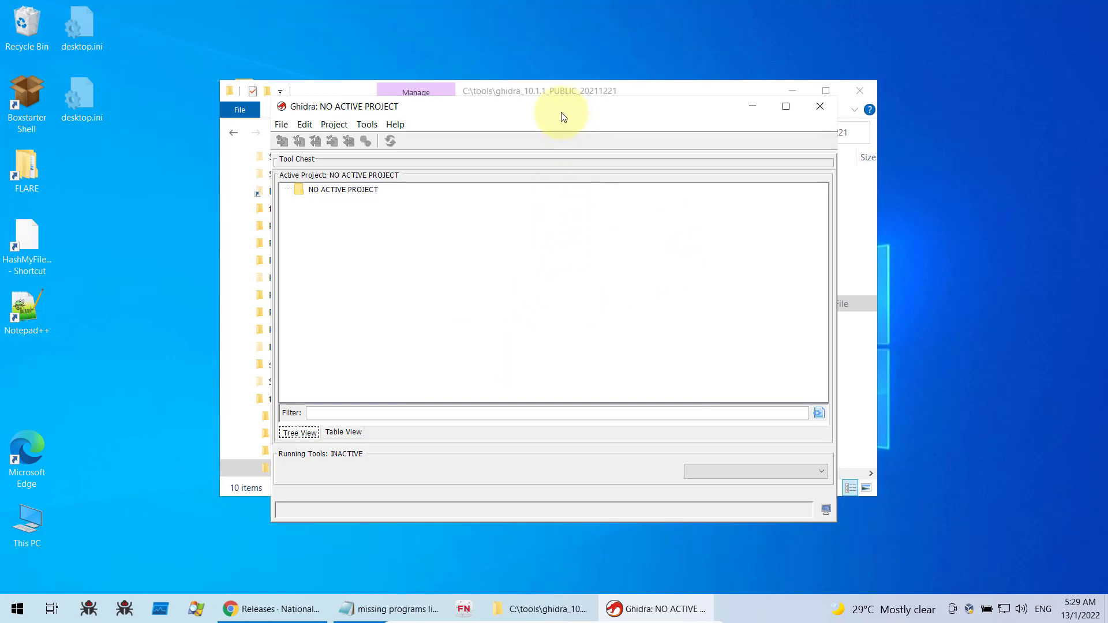
{"action": "left_click_drag", "start_coordinate": [558, 108], "coordinate": [435, 72]}
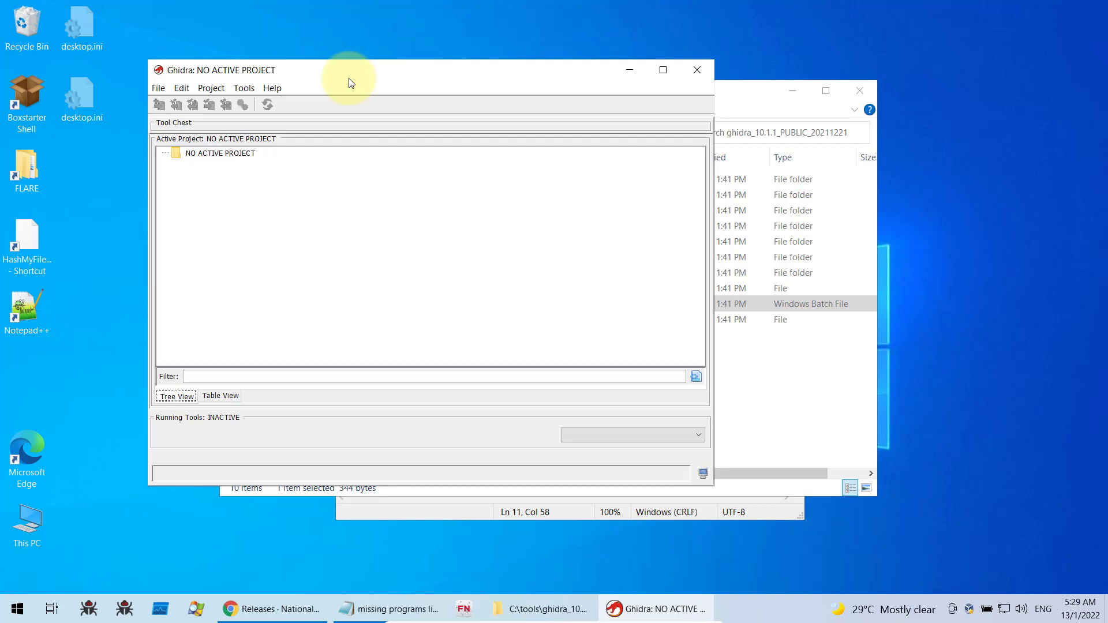
{"action": "left_click_drag", "start_coordinate": [349, 83], "coordinate": [467, 89]}
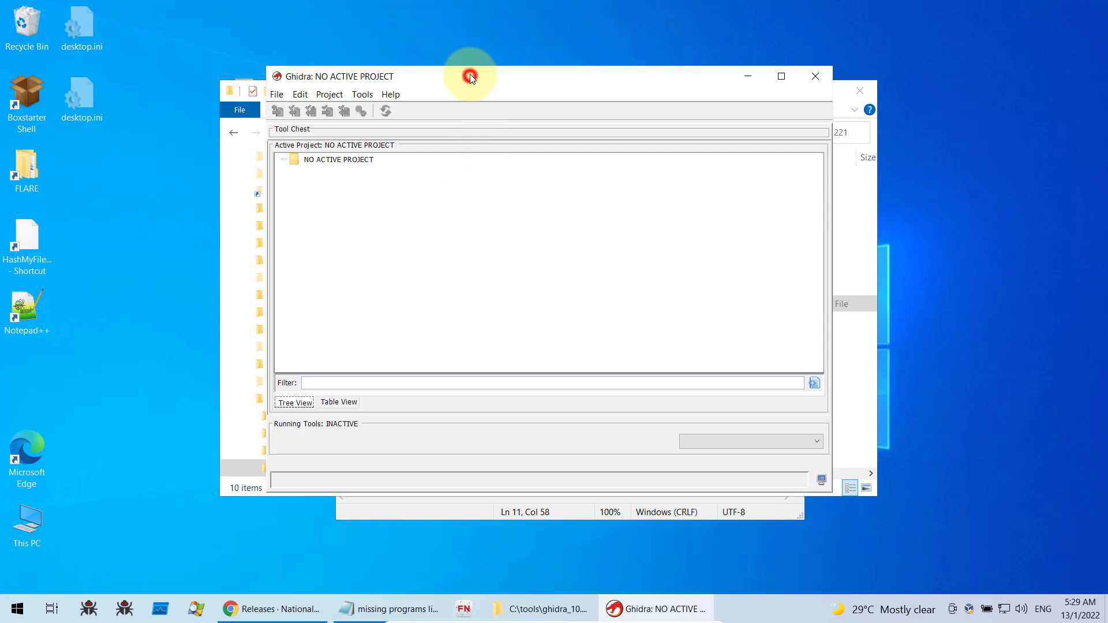
{"action": "left_click_drag", "start_coordinate": [470, 77], "coordinate": [398, 55]}
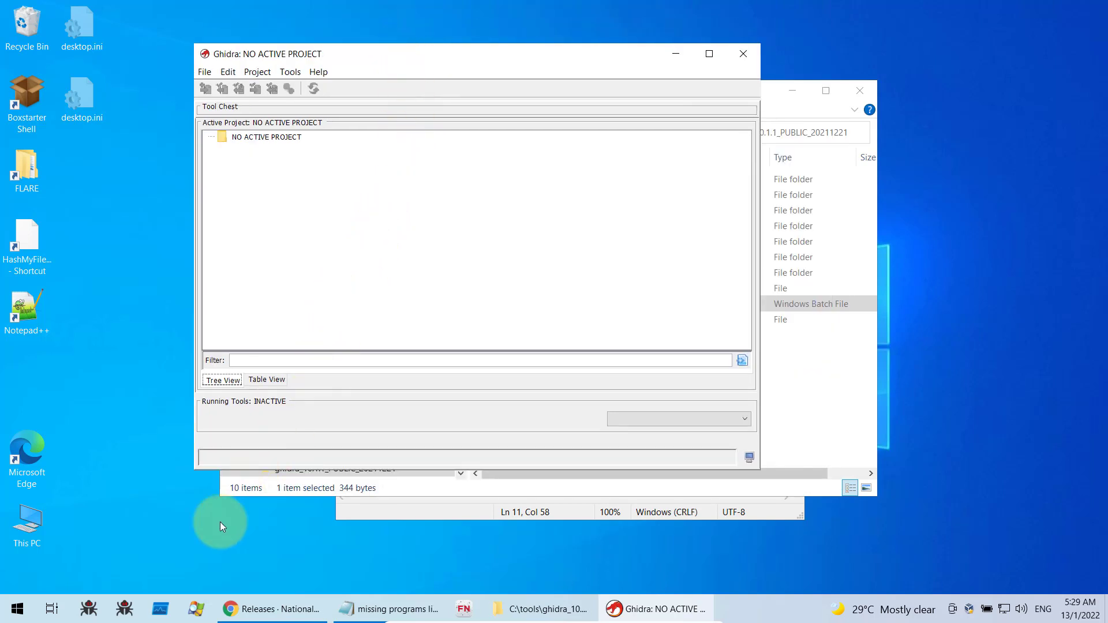
Check the installed Java compiler version by running javac -version in a Command Prompt, and close the Command Prompt.
{"action": "right_click", "coordinate": [17, 612]}
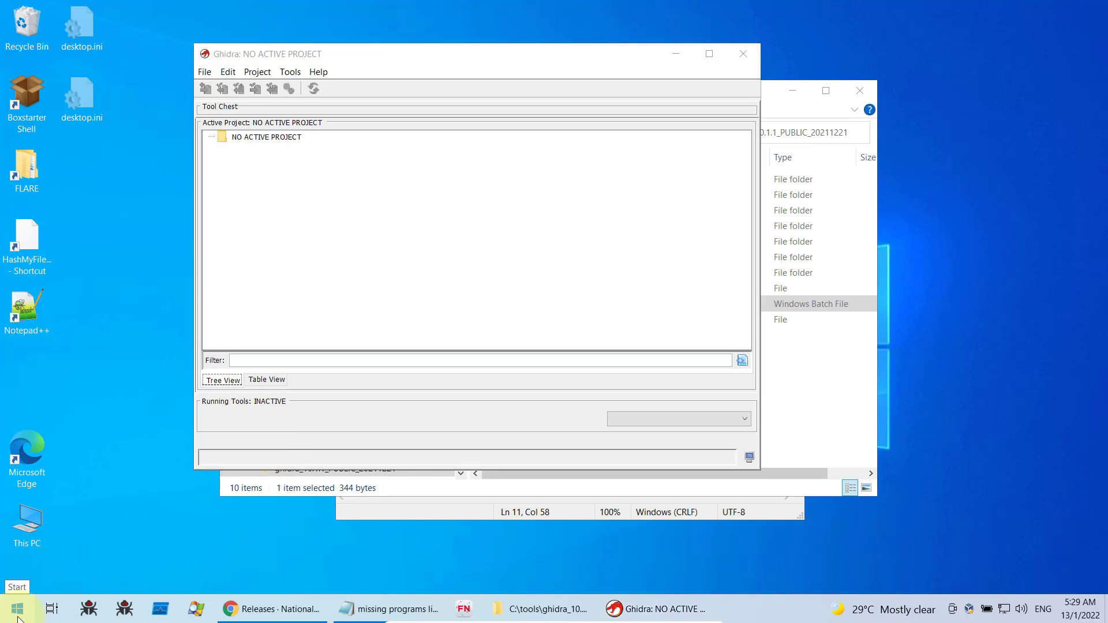
{"action": "left_click", "coordinate": [79, 529]}
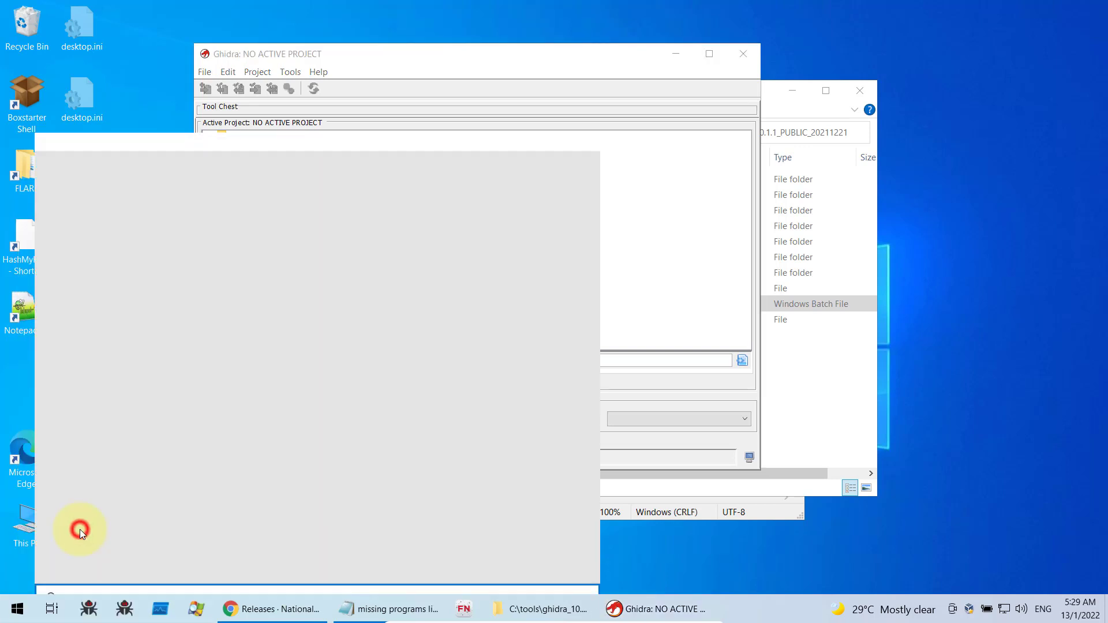
{"action": "type", "text": "cmd"}
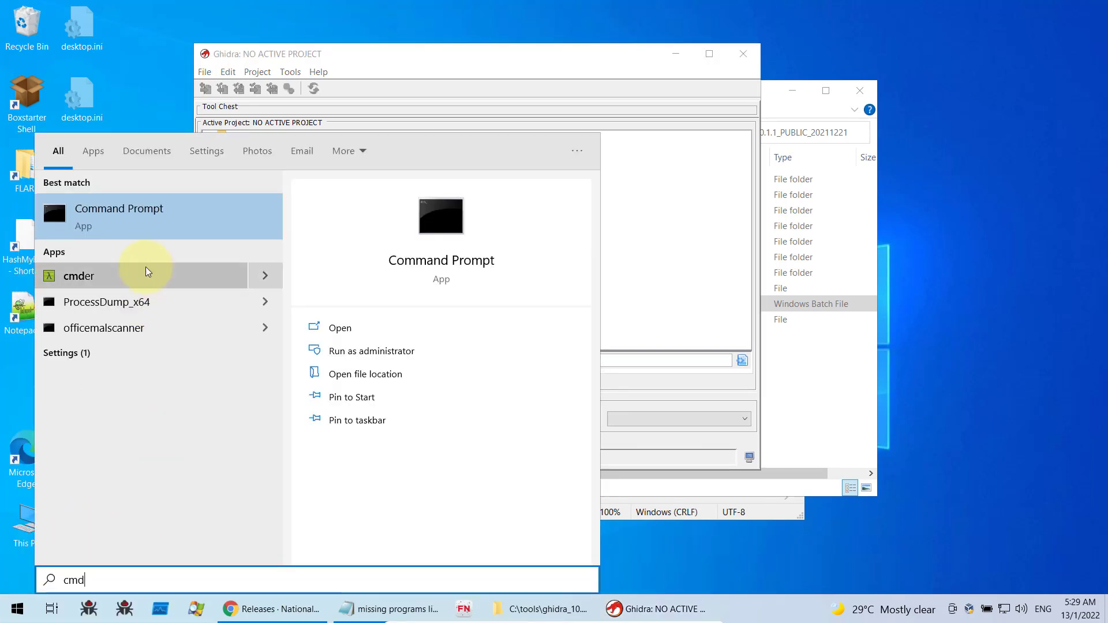
{"action": "left_click", "coordinate": [141, 223]}
{"action": "type", "text": "jav"}
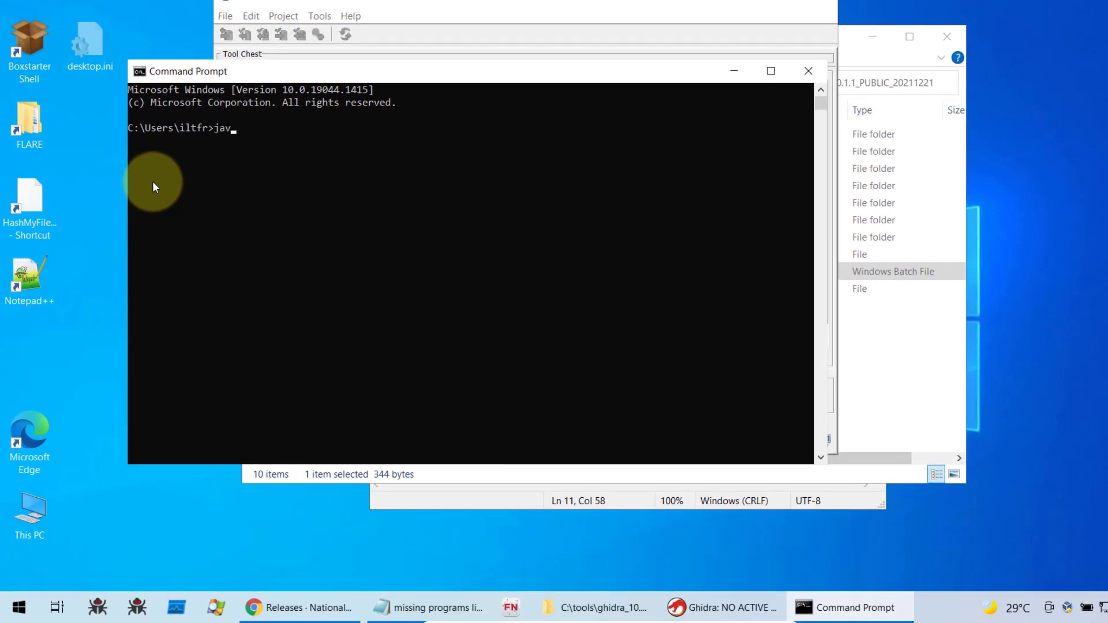
{"action": "type", "text": "ac -version"}
{"action": "key", "text": "Return"}
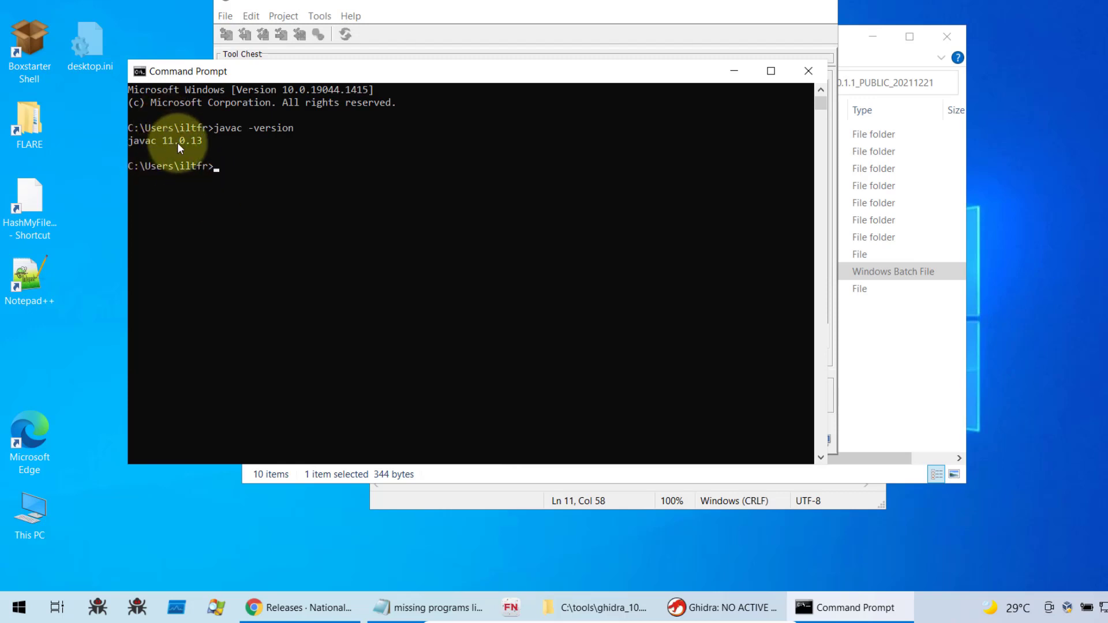
{"action": "left_click_drag", "start_coordinate": [242, 72], "coordinate": [407, 230]}
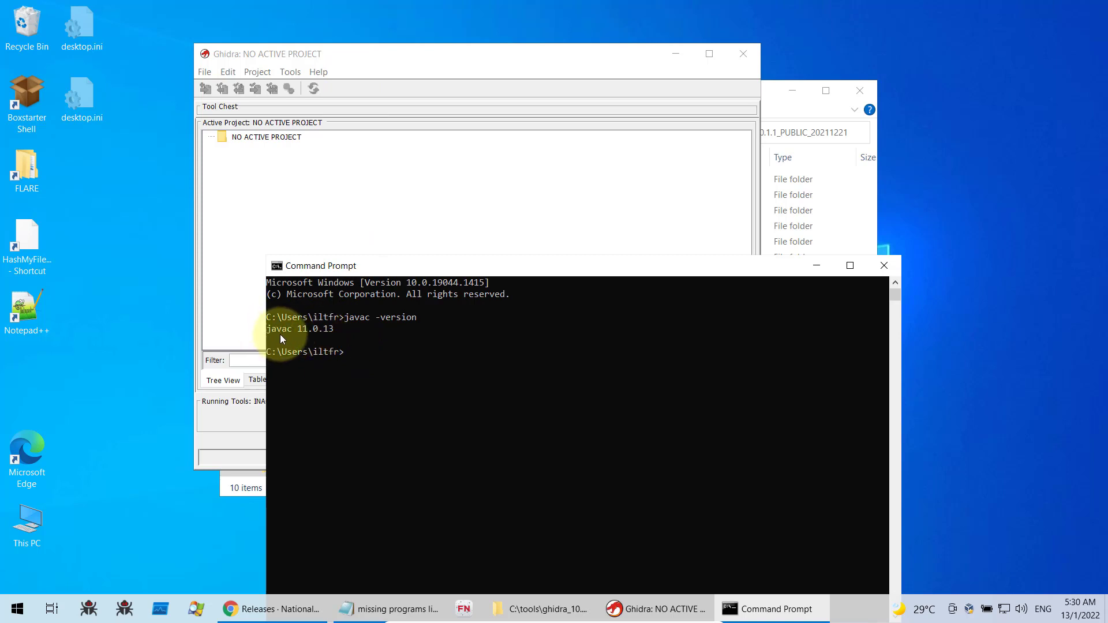
{"action": "left_click", "coordinate": [887, 265]}
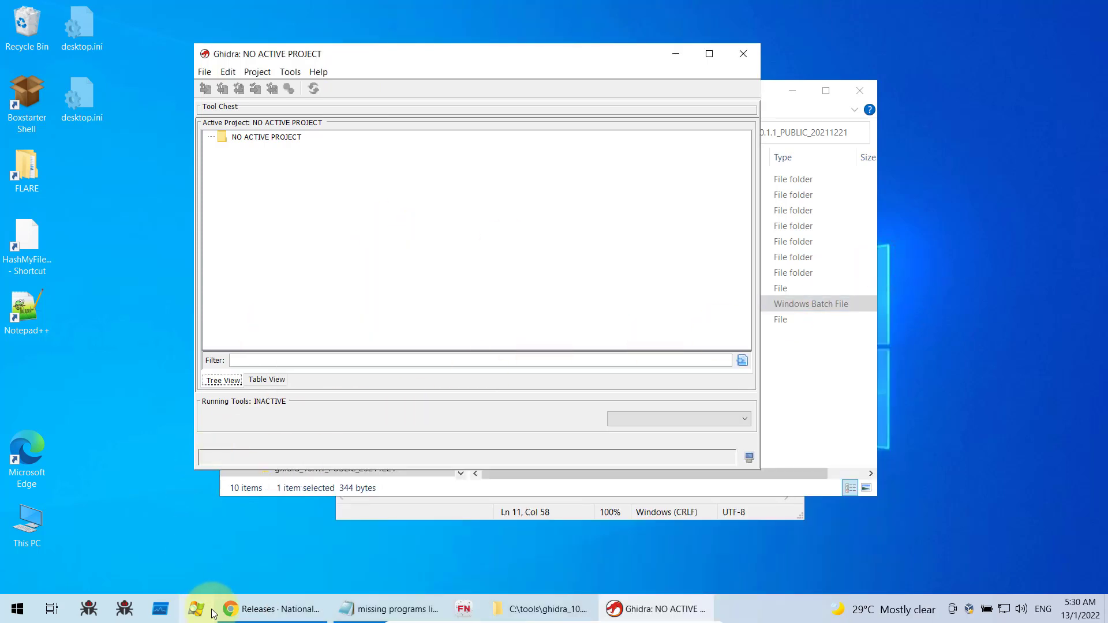
Bring up the Ghidra folder window, check C:\Program Files\Java, and browse to C:\Program Files\OpenJDK\openjdk-11.0.13_8\bin.
{"action": "left_click", "coordinate": [543, 608]}
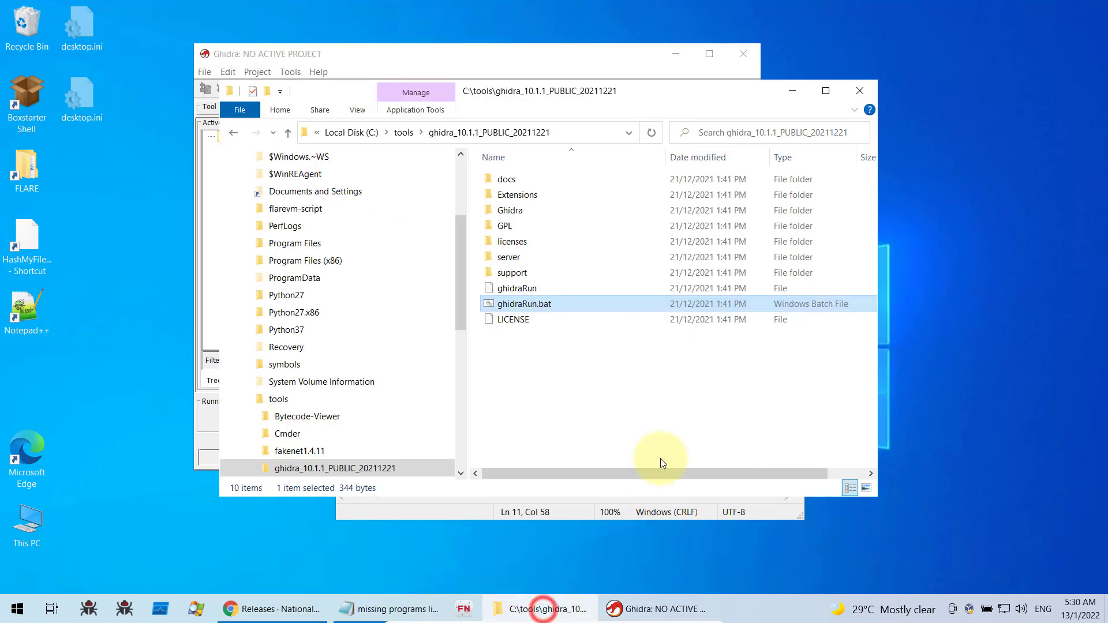
{"action": "left_click", "coordinate": [291, 242]}
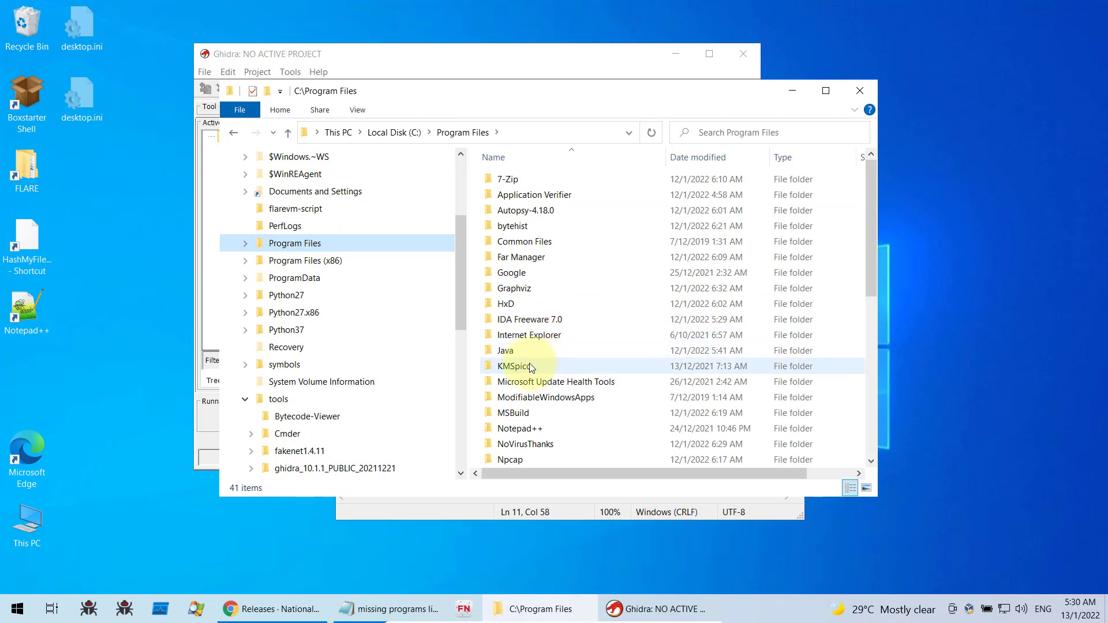
{"action": "double_click", "coordinate": [516, 353]}
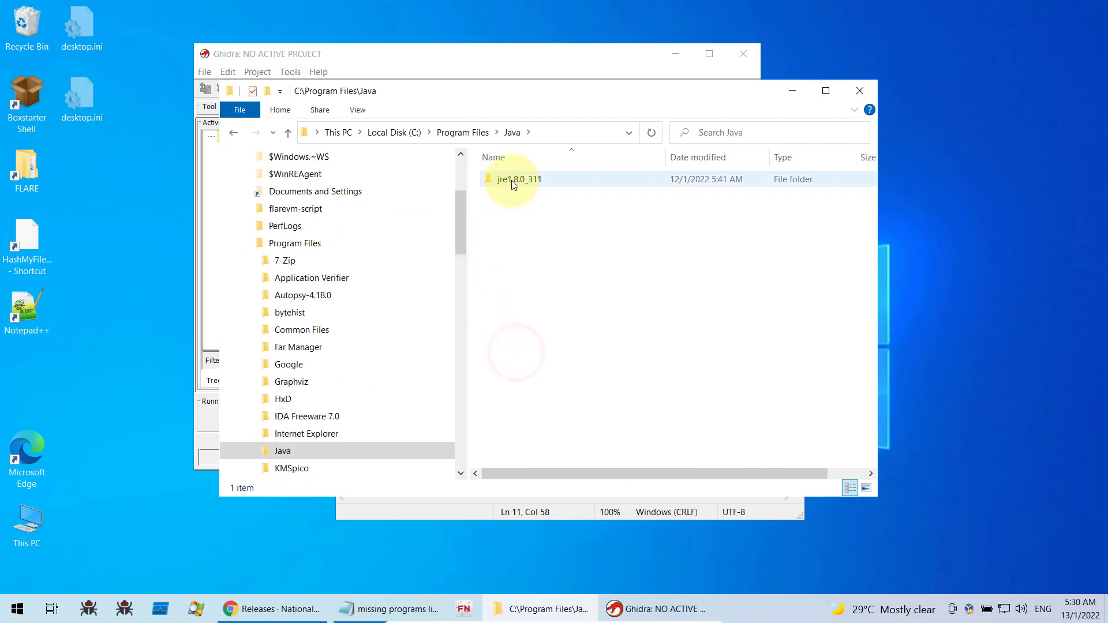
{"action": "left_click", "coordinate": [462, 132]}
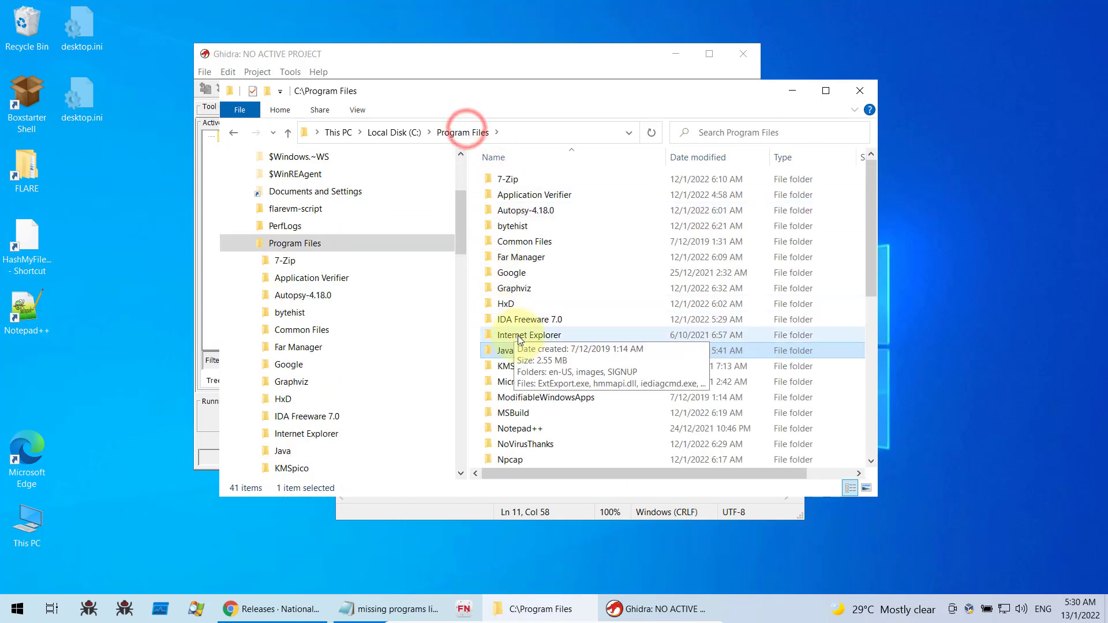
{"action": "scroll", "coordinate": [570, 365], "scroll_direction": "down", "scroll_amount": 2}
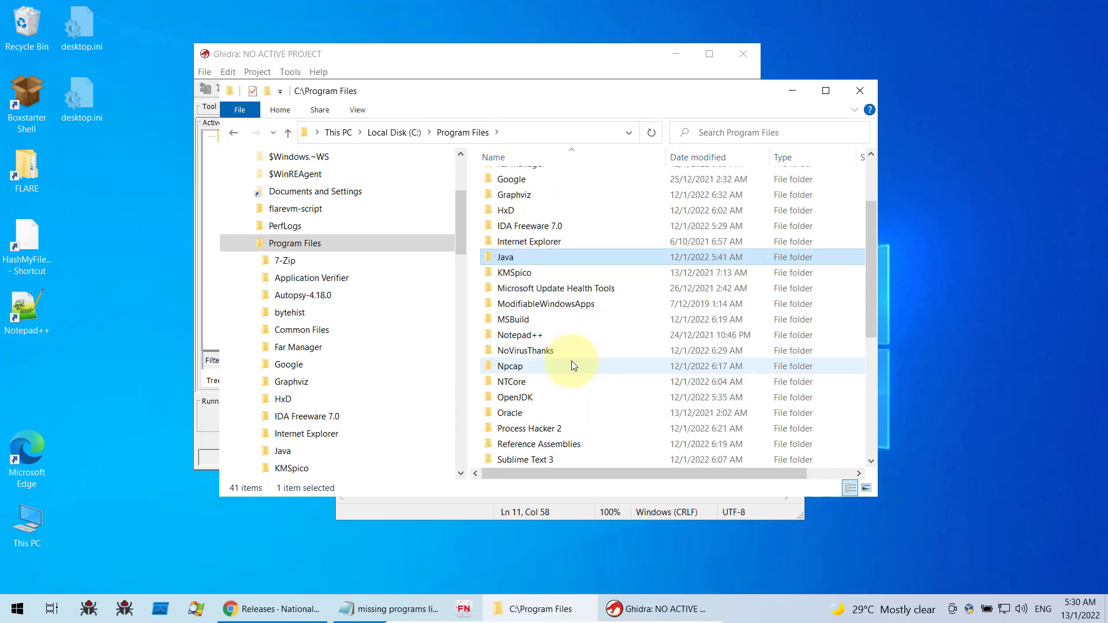
{"action": "double_click", "coordinate": [524, 401]}
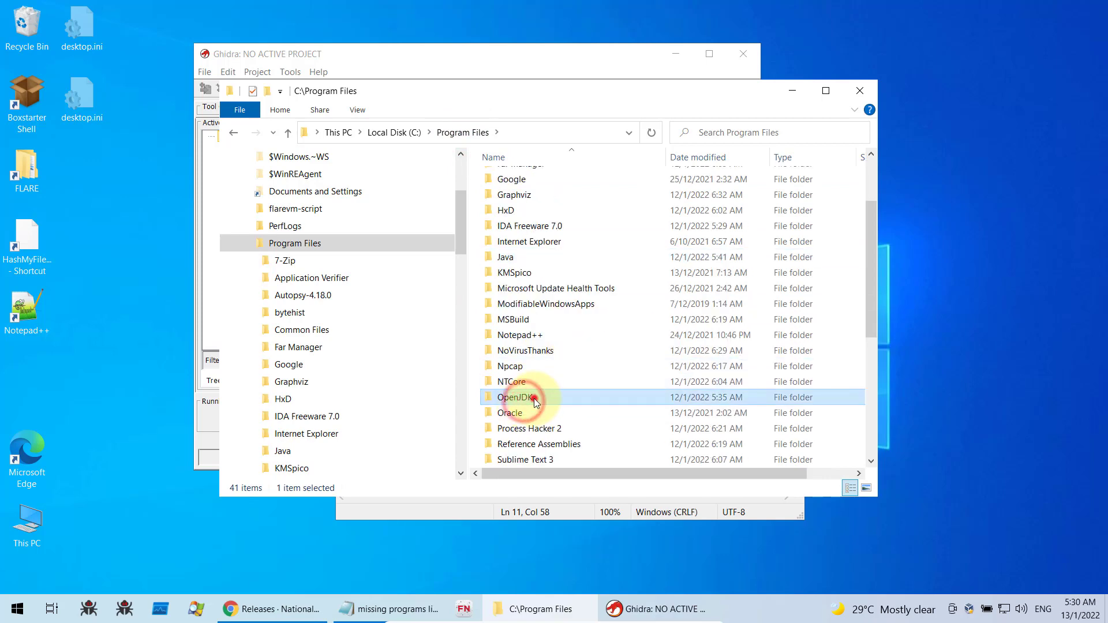
{"action": "double_click", "coordinate": [518, 179]}
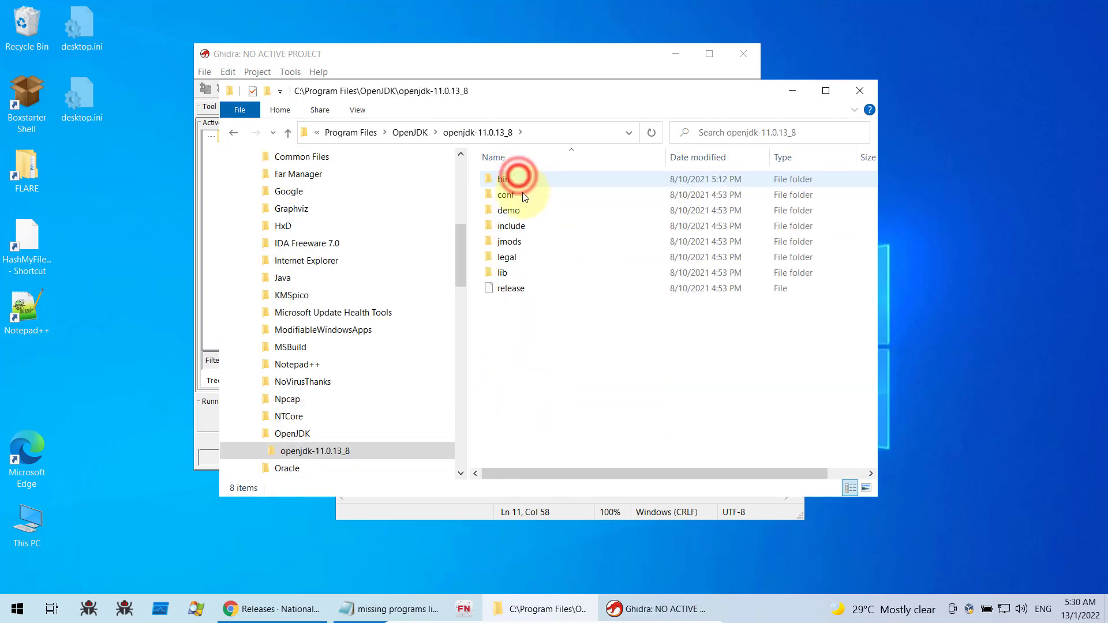
{"action": "double_click", "coordinate": [502, 182]}
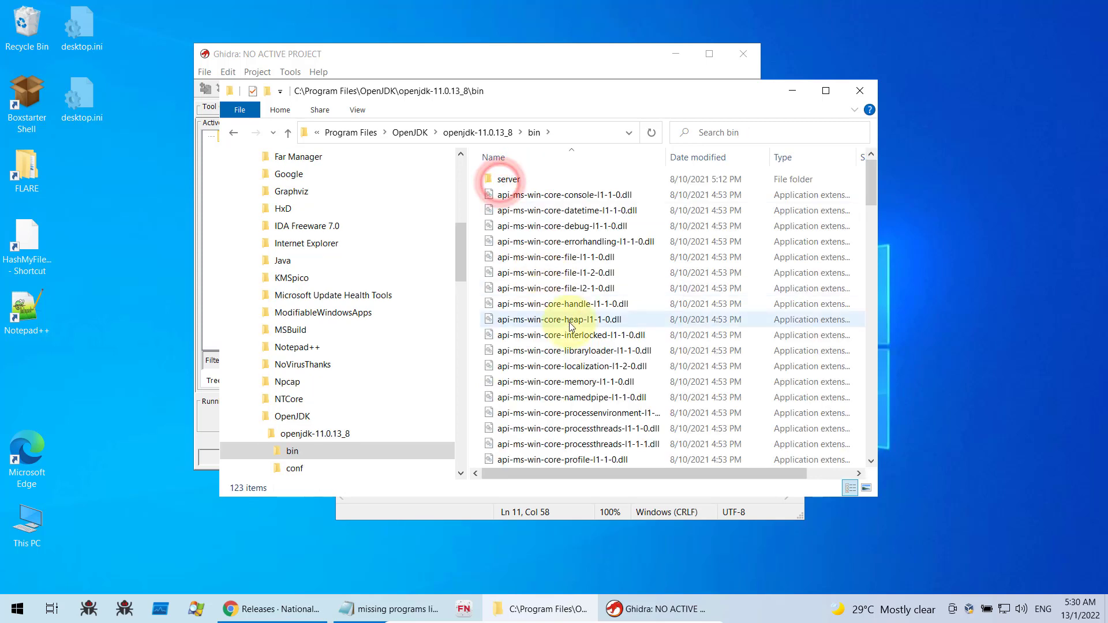
Look through the OpenJDK bin folder's files and copy its full path, C:\Program Files\OpenJDK\openjdk-11.0.13_8\bin.
{"action": "left_click", "coordinate": [571, 134]}
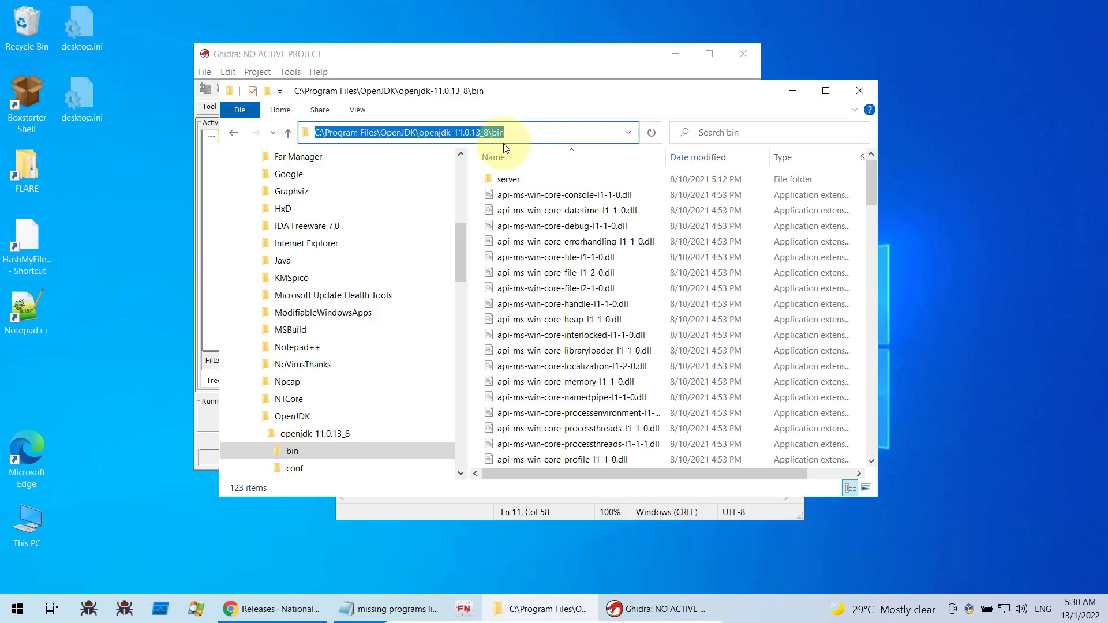
{"action": "scroll", "coordinate": [656, 277], "scroll_direction": "down", "scroll_amount": 12}
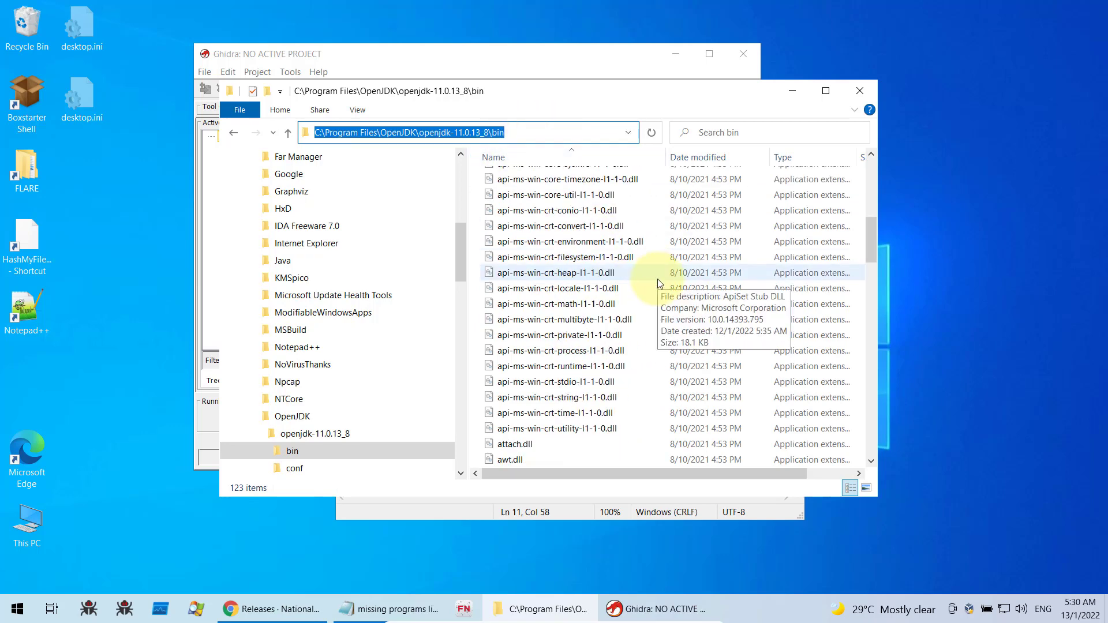
{"action": "scroll", "coordinate": [661, 286], "scroll_direction": "down", "scroll_amount": 8}
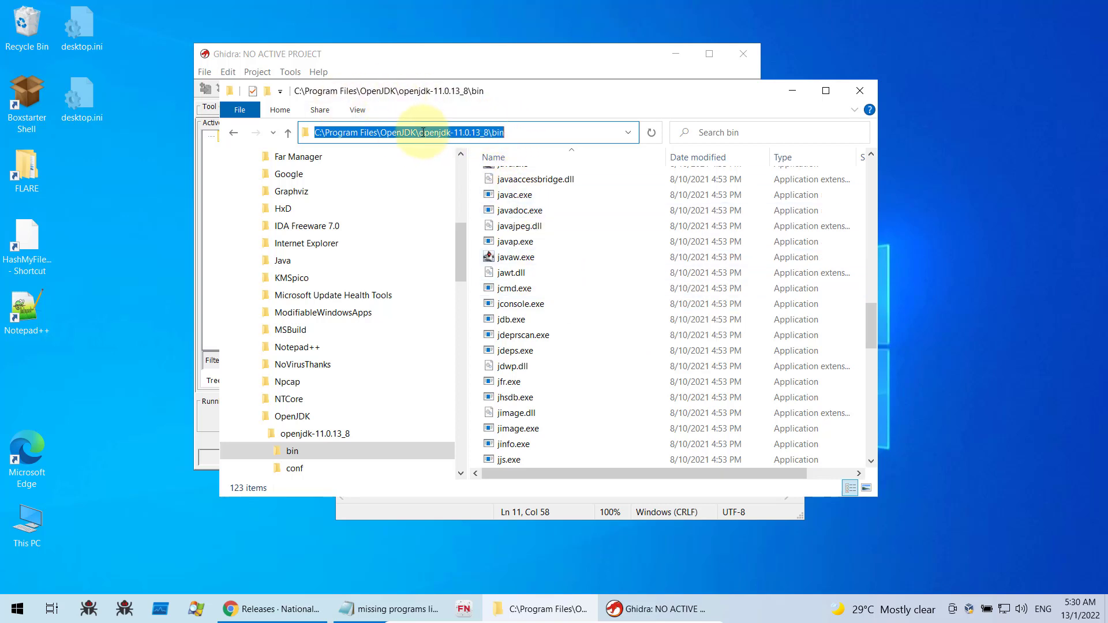
{"action": "left_click_drag", "start_coordinate": [512, 91], "coordinate": [683, 198]}
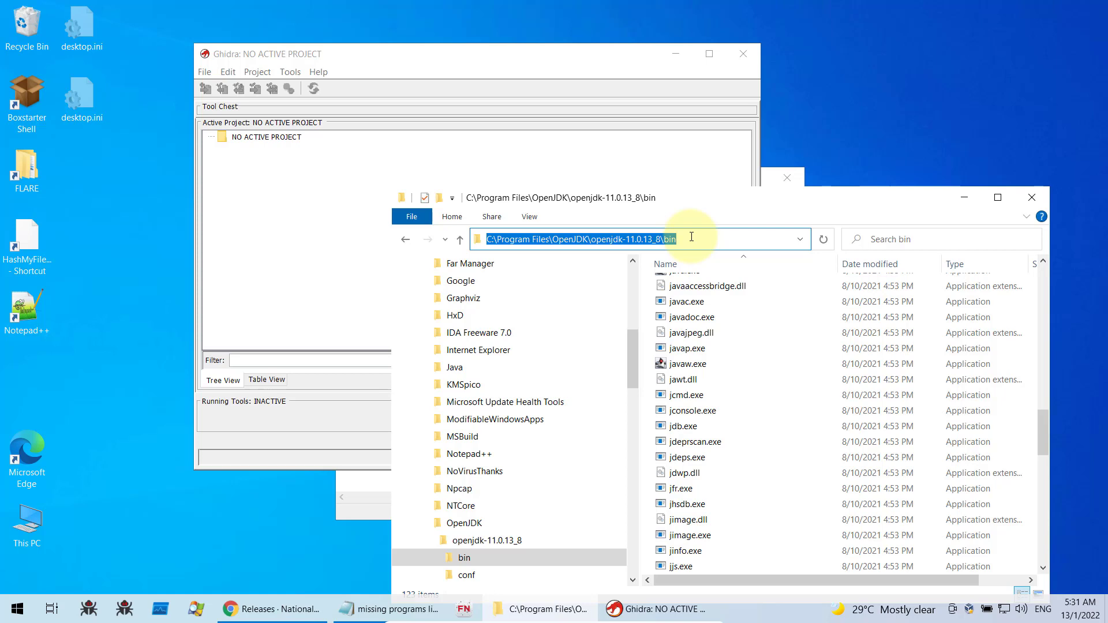
{"action": "right_click", "coordinate": [659, 239]}
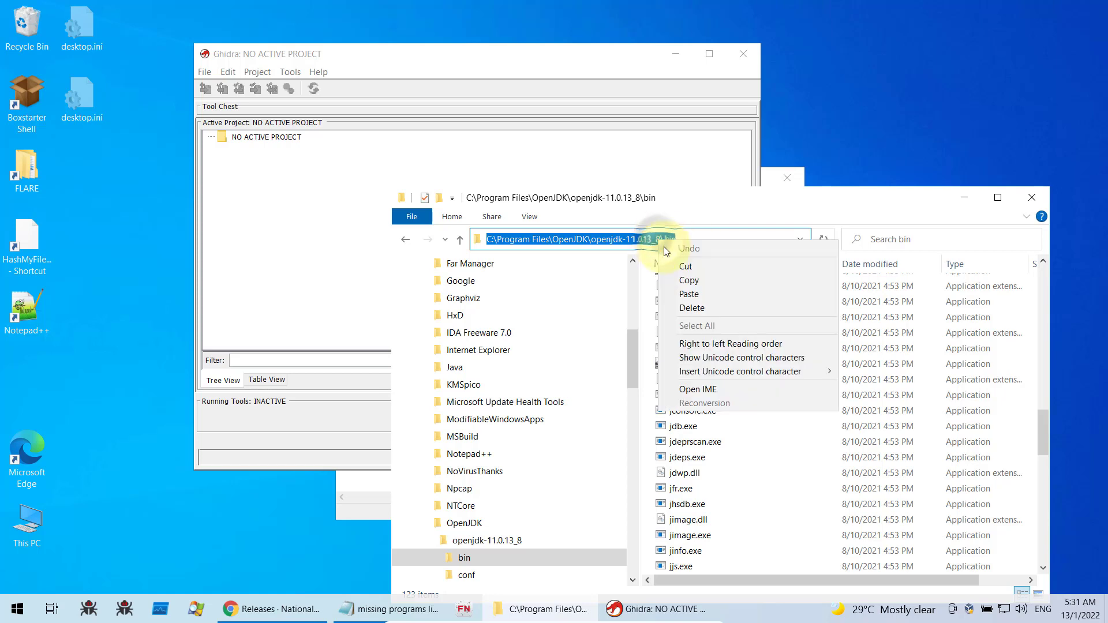
{"action": "left_click", "coordinate": [695, 282]}
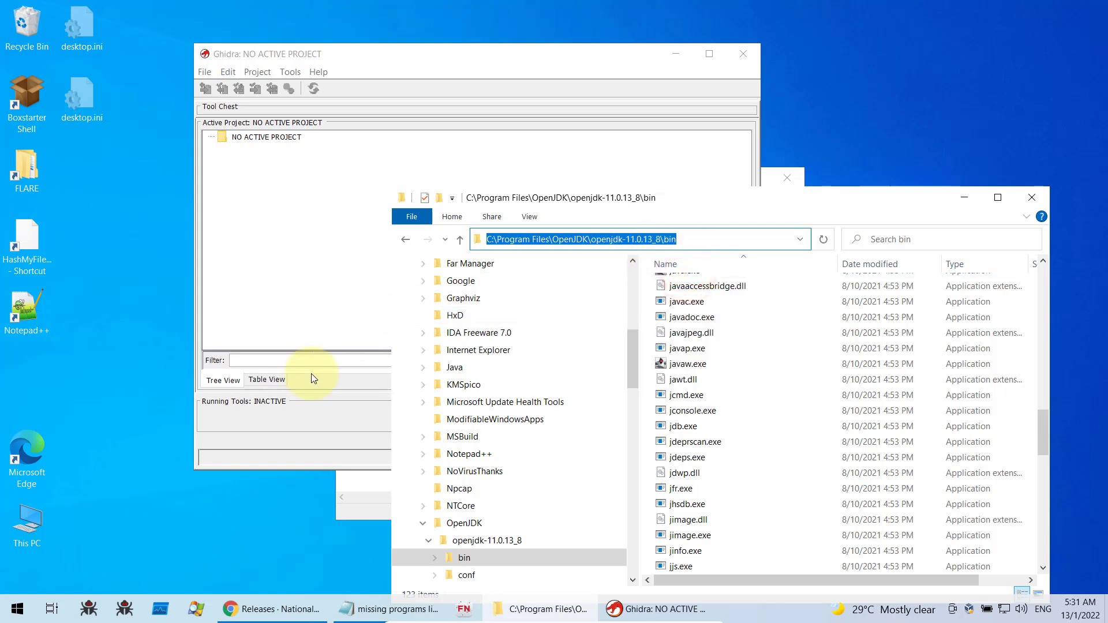
Search Windows for env and open the system environment variables settings in System Properties.
{"action": "left_click", "coordinate": [17, 609]}
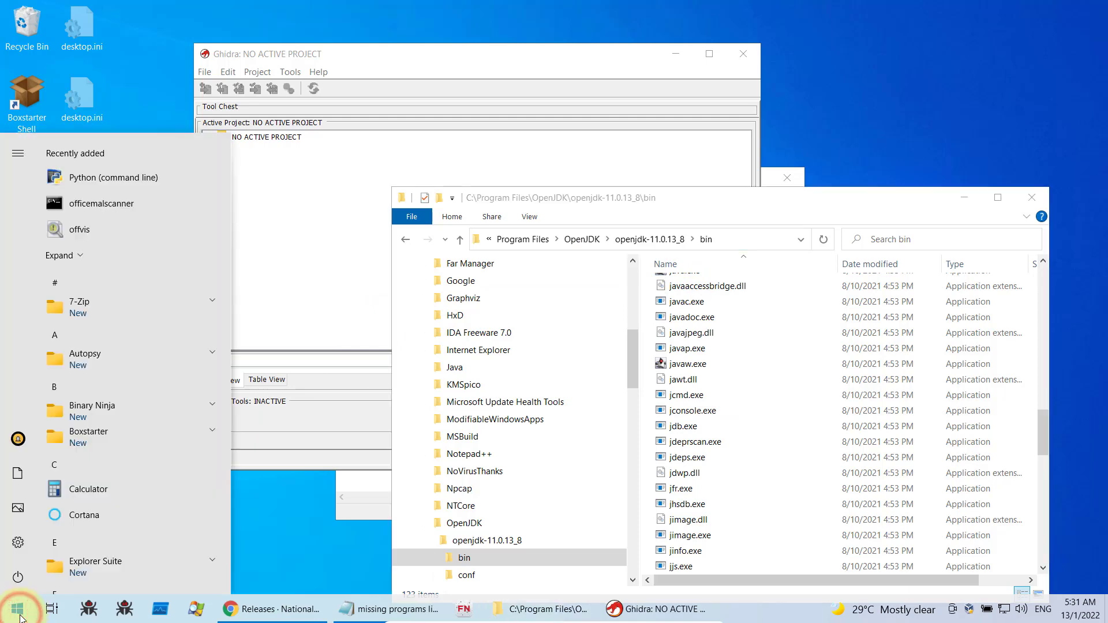
{"action": "right_click", "coordinate": [20, 617]}
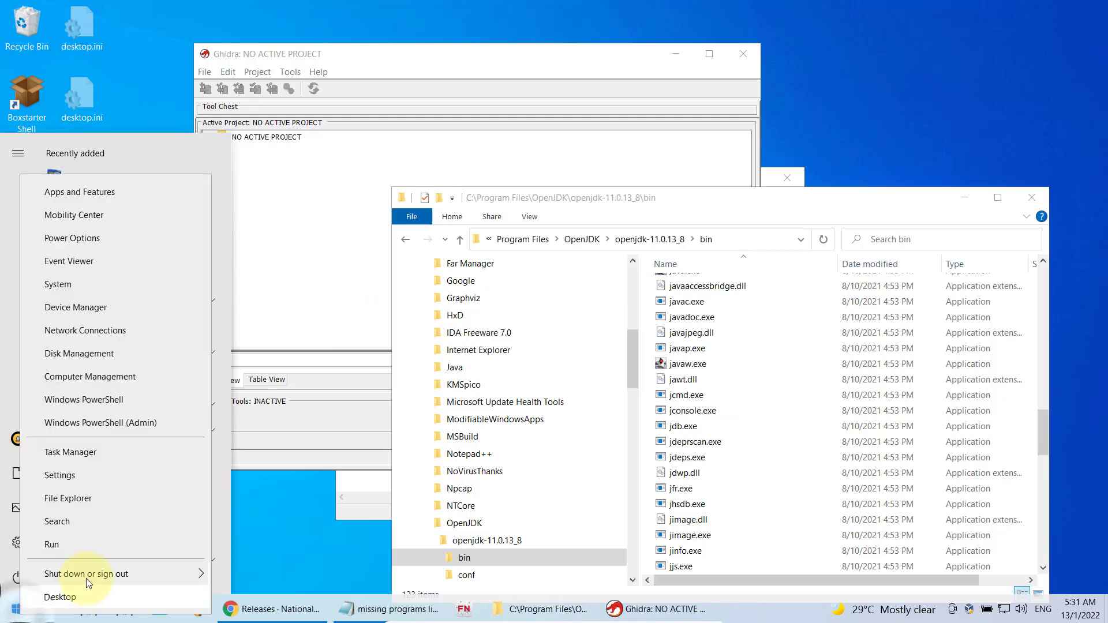
{"action": "left_click", "coordinate": [95, 521]}
{"action": "type", "text": "env"}
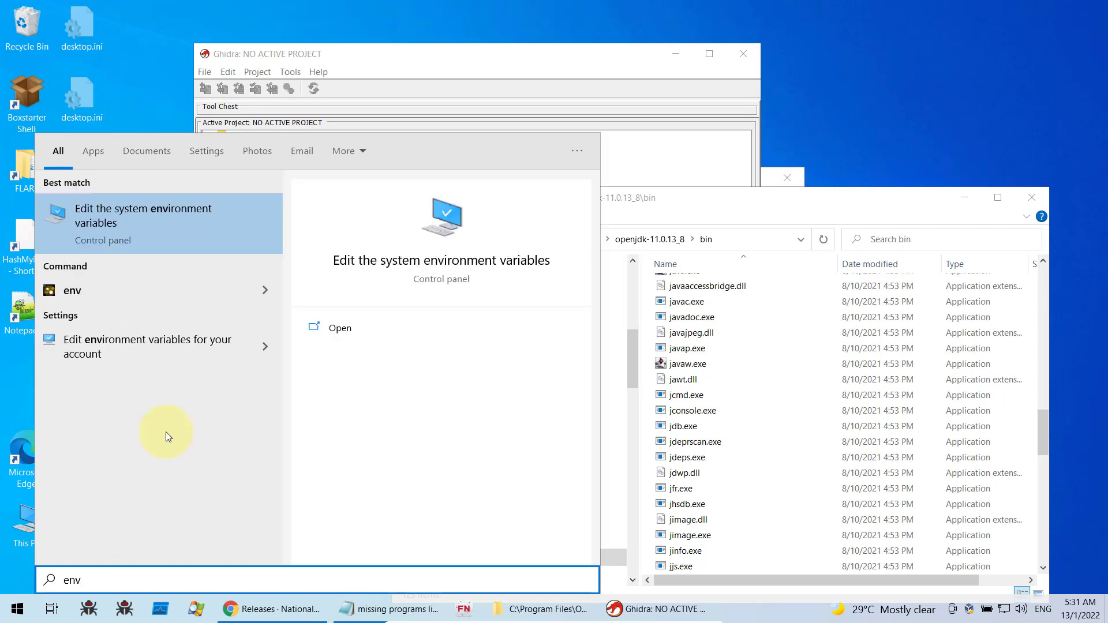
{"action": "left_click", "coordinate": [98, 228]}
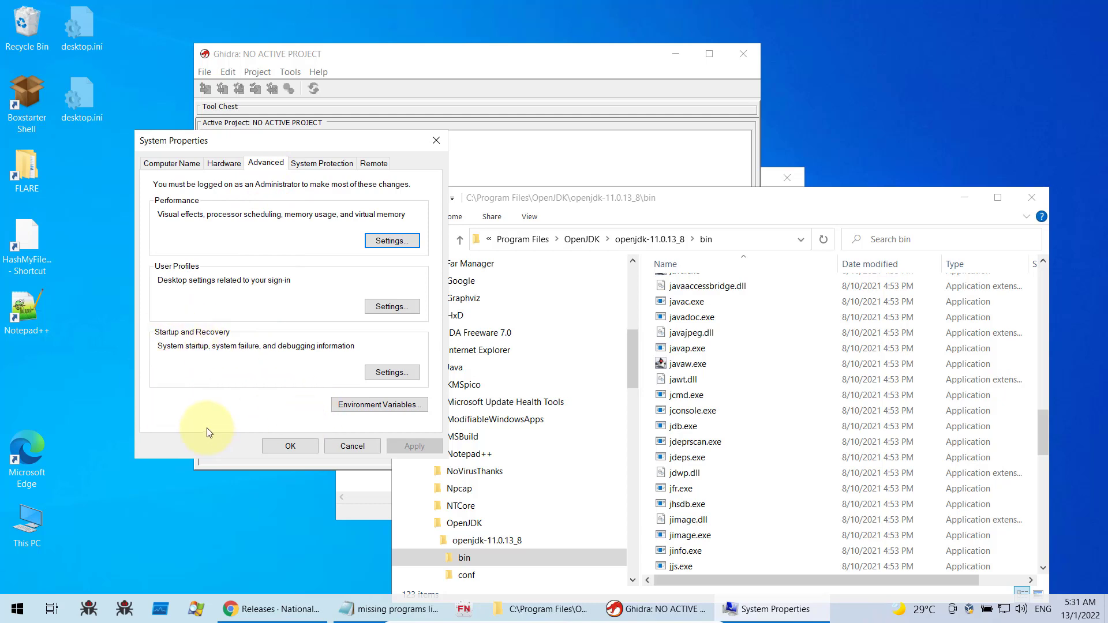
Open the environment variables, edit the system Path variable, and check its C:\Program Files\OpenJDK\openjdk-11.0.13_8\bin entry.
{"action": "left_click", "coordinate": [378, 406]}
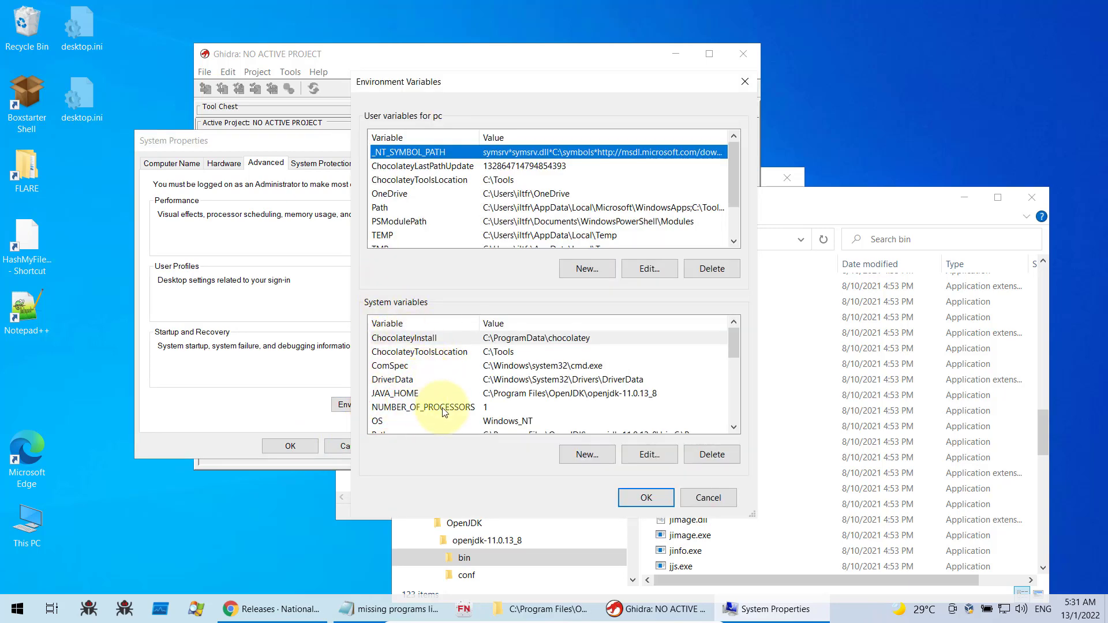
{"action": "scroll", "coordinate": [444, 413], "scroll_direction": "down", "scroll_amount": 2}
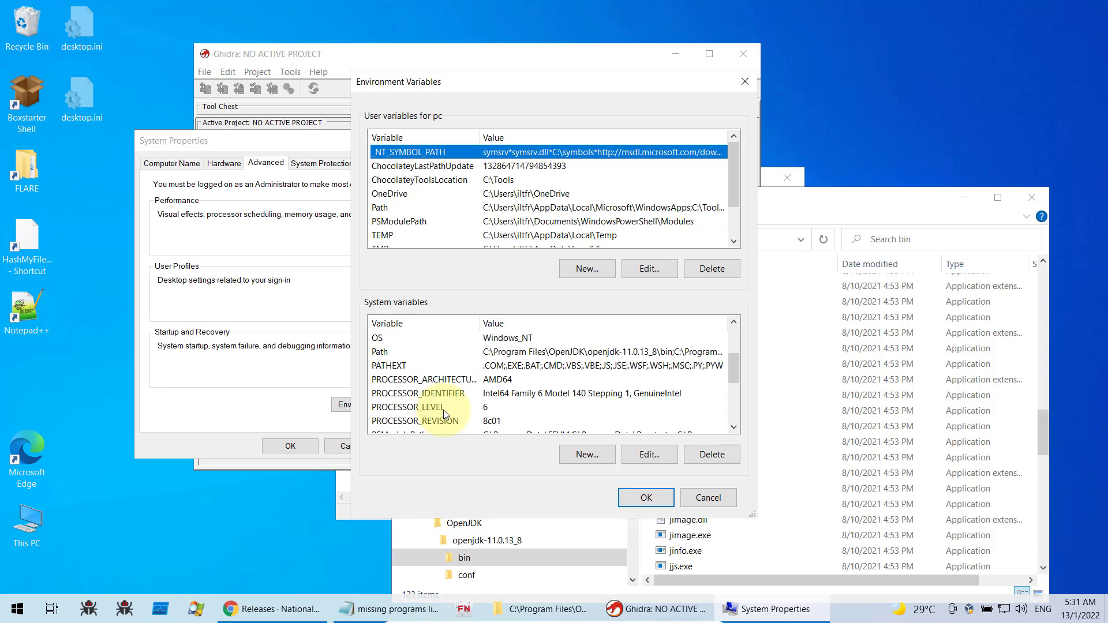
{"action": "left_click", "coordinate": [397, 352]}
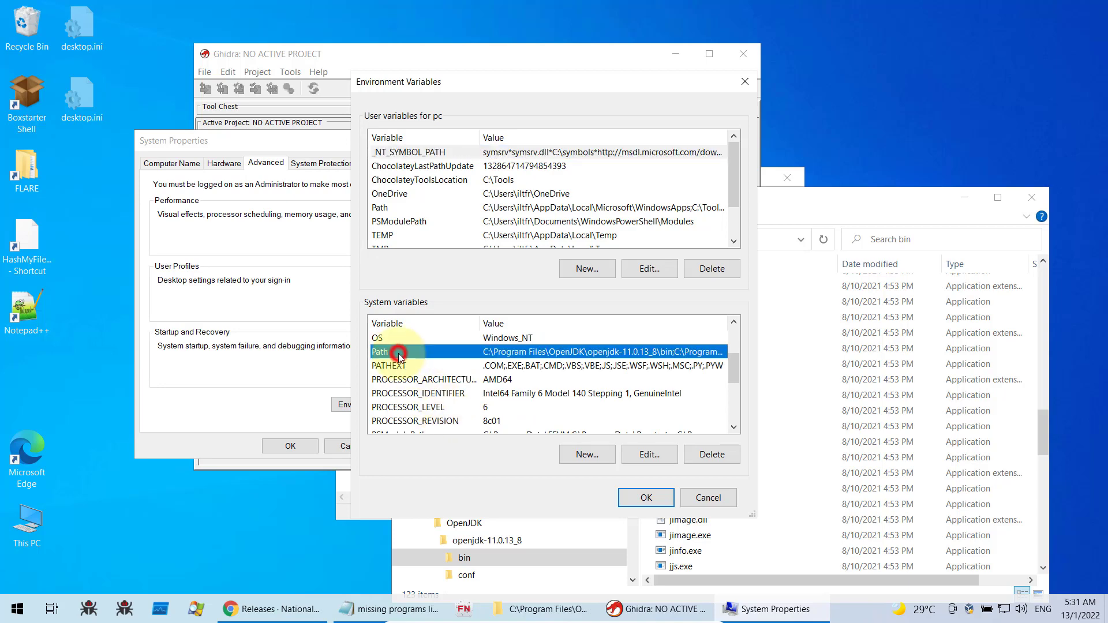
{"action": "left_click", "coordinate": [647, 455]}
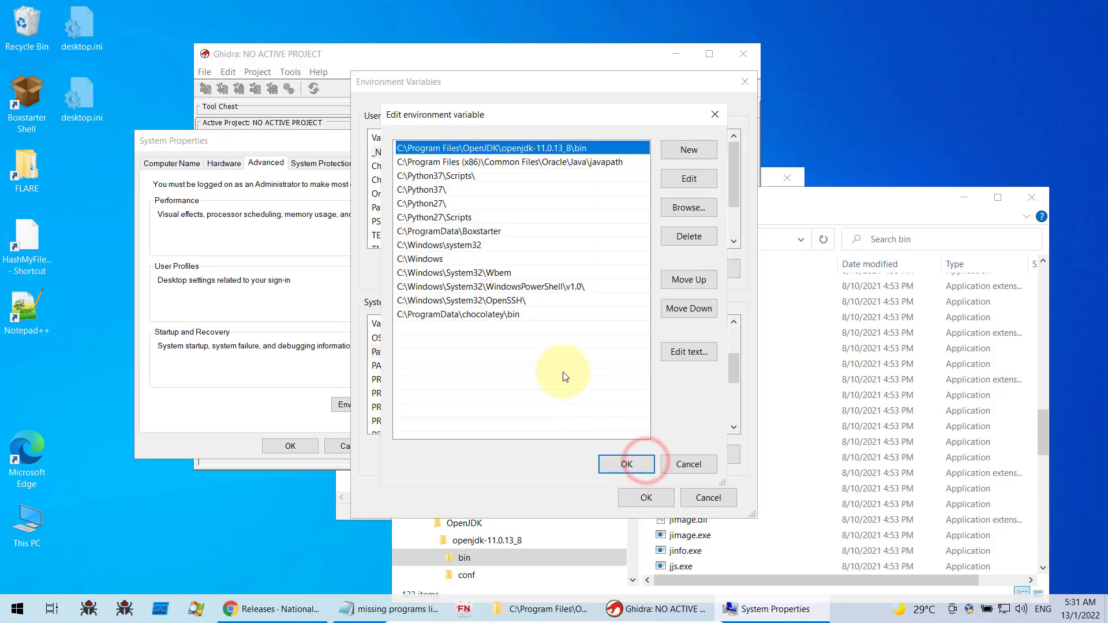
{"action": "double_click", "coordinate": [587, 150]}
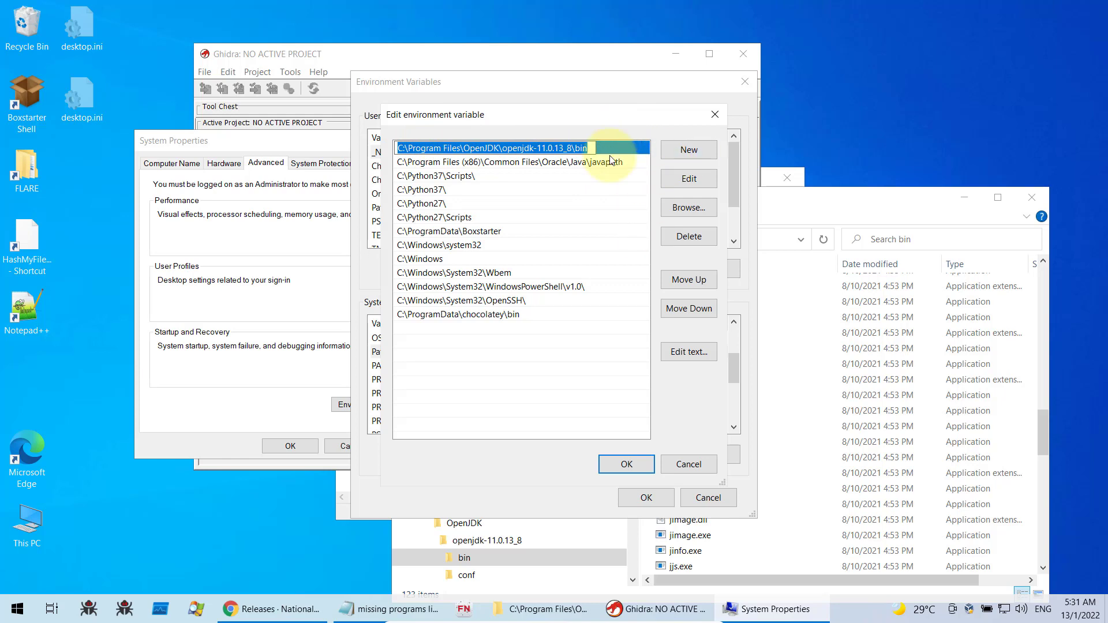
Add the copied path C:\Program Files\OpenJDK\openjdk-11.0.13_8\bin as a new entry in the system Path variable.
{"action": "left_click", "coordinate": [689, 152]}
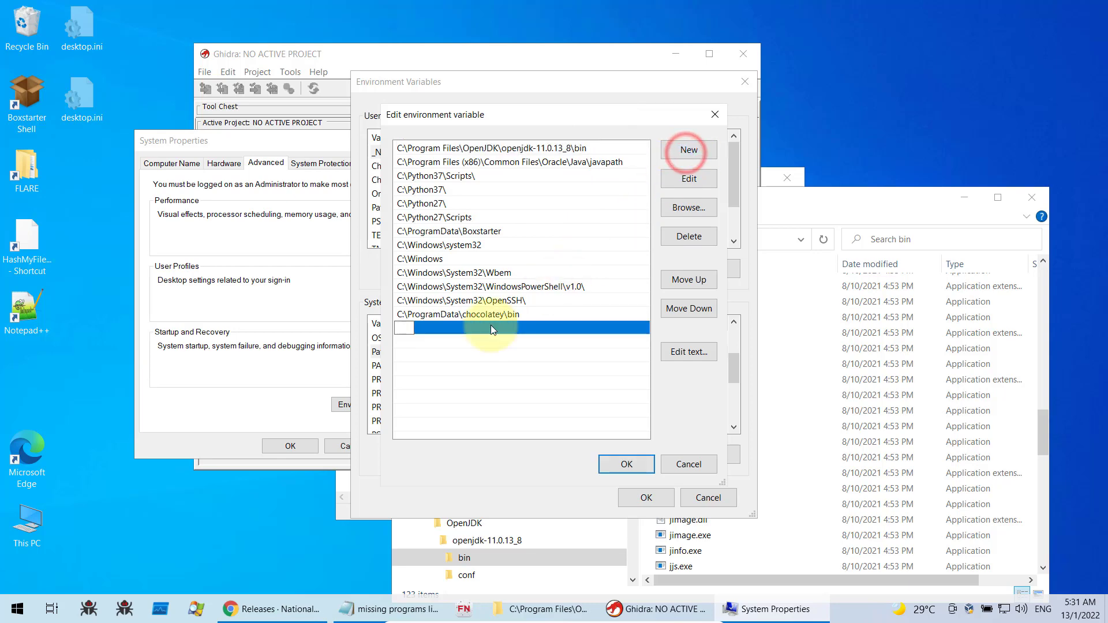
{"action": "right_click", "coordinate": [405, 328]}
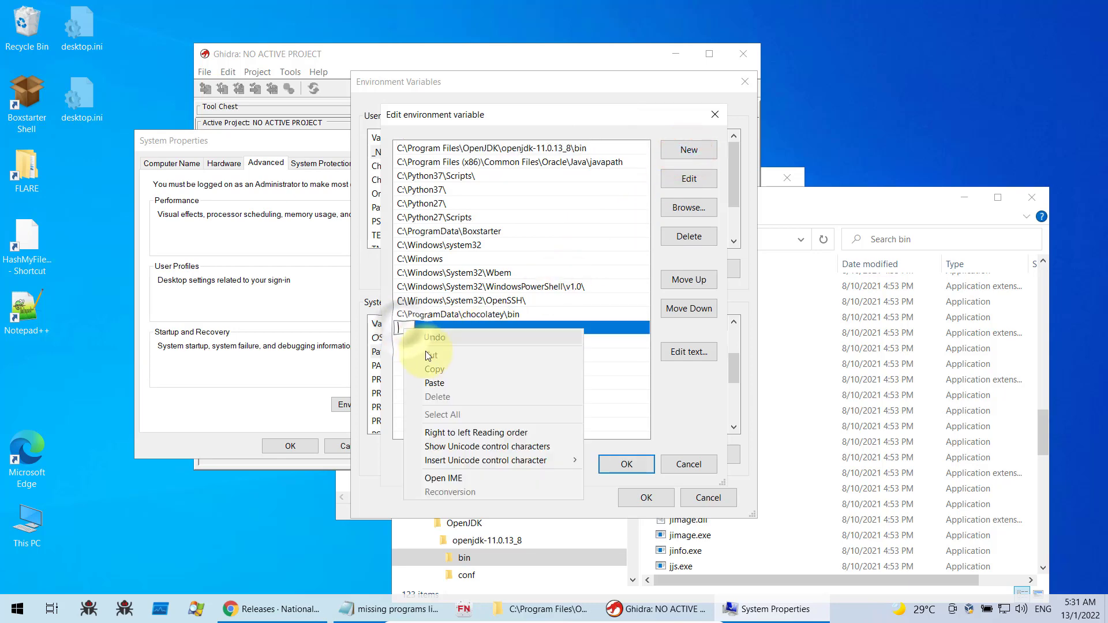
{"action": "left_click", "coordinate": [441, 380]}
{"action": "left_click", "coordinate": [627, 463]}
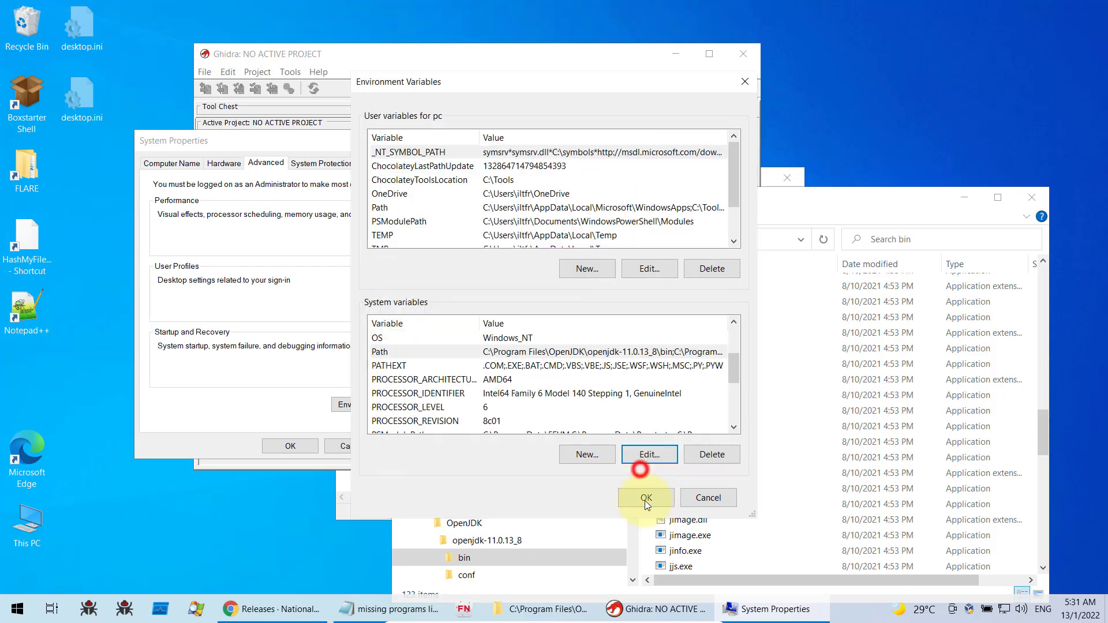
Reopen the system Path variable and delete the duplicate OpenJDK bin entry at the end of its list.
{"action": "double_click", "coordinate": [626, 355]}
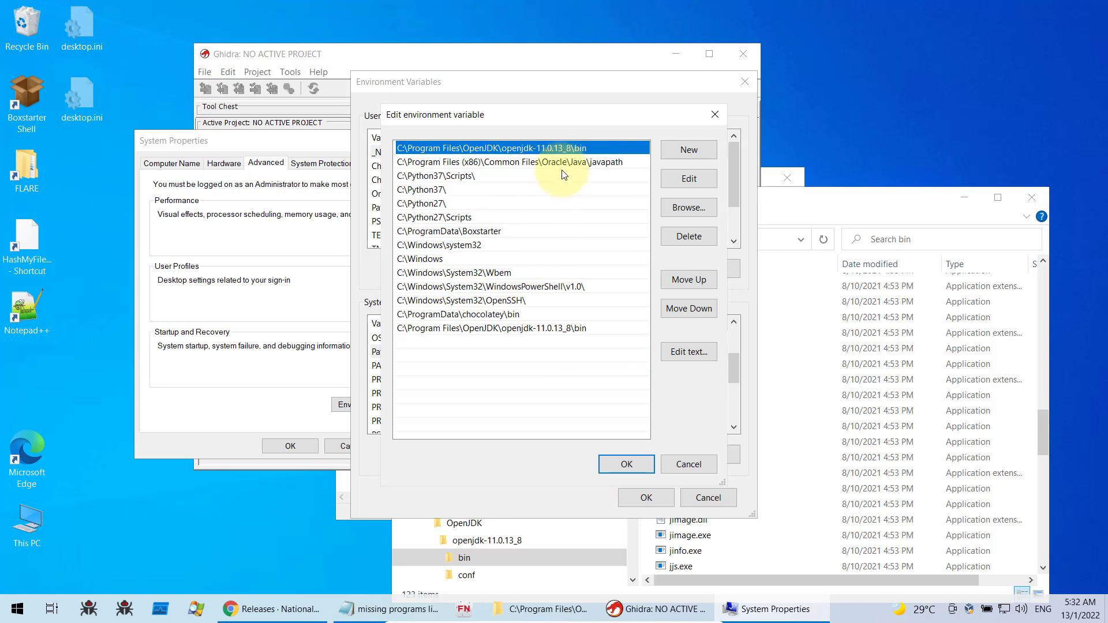
{"action": "left_click", "coordinate": [556, 328]}
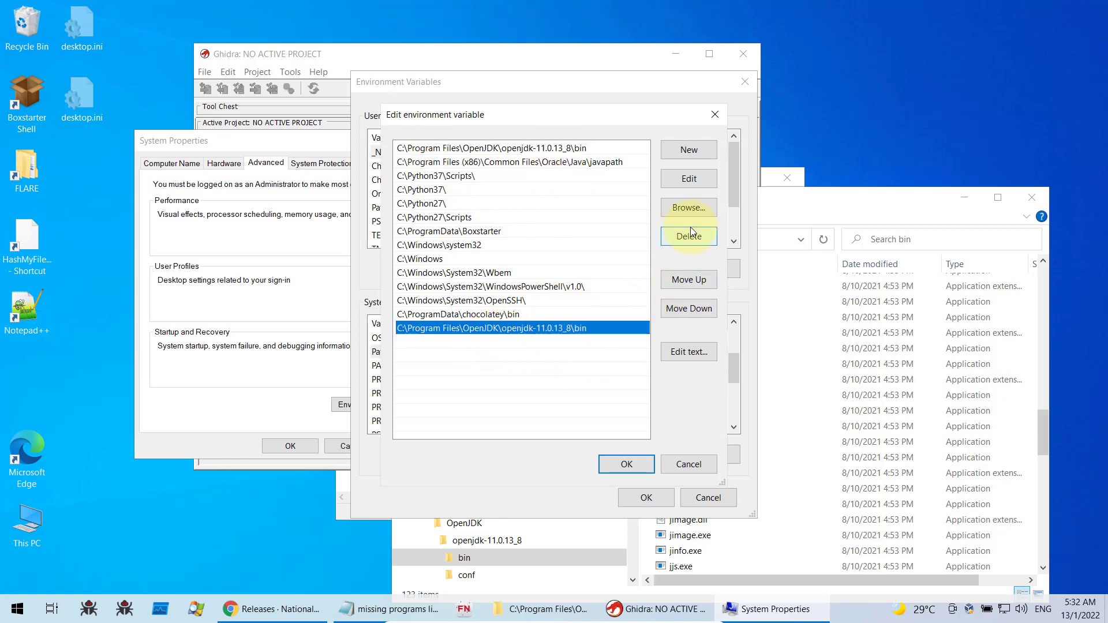
{"action": "left_click", "coordinate": [699, 242]}
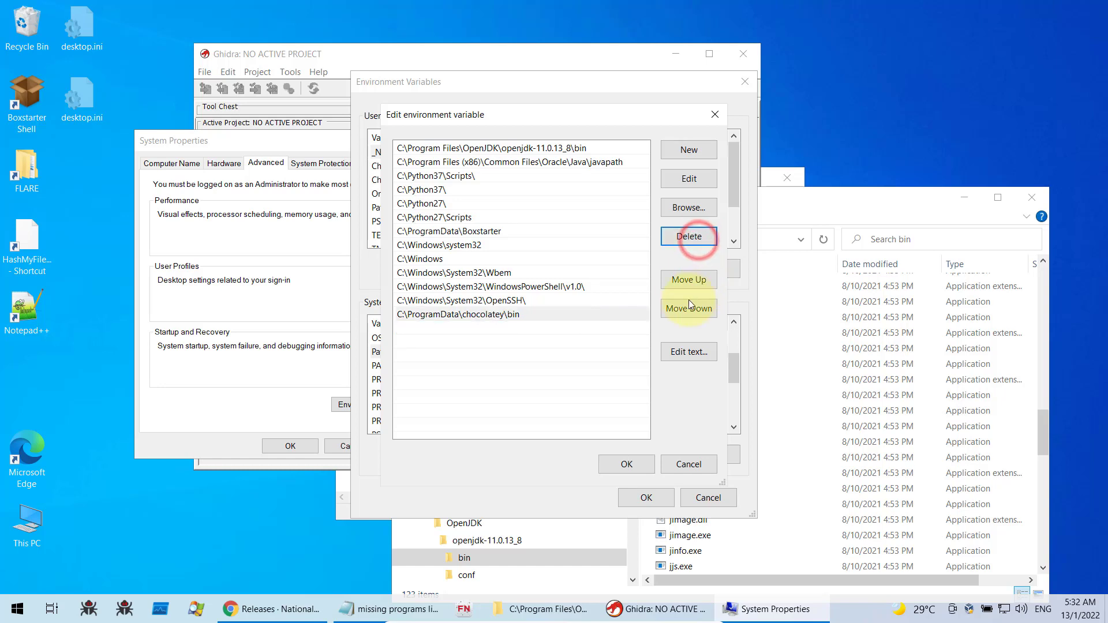
Move the OpenJDK bin entry down to the end of the Path list.
{"action": "left_click", "coordinate": [579, 150]}
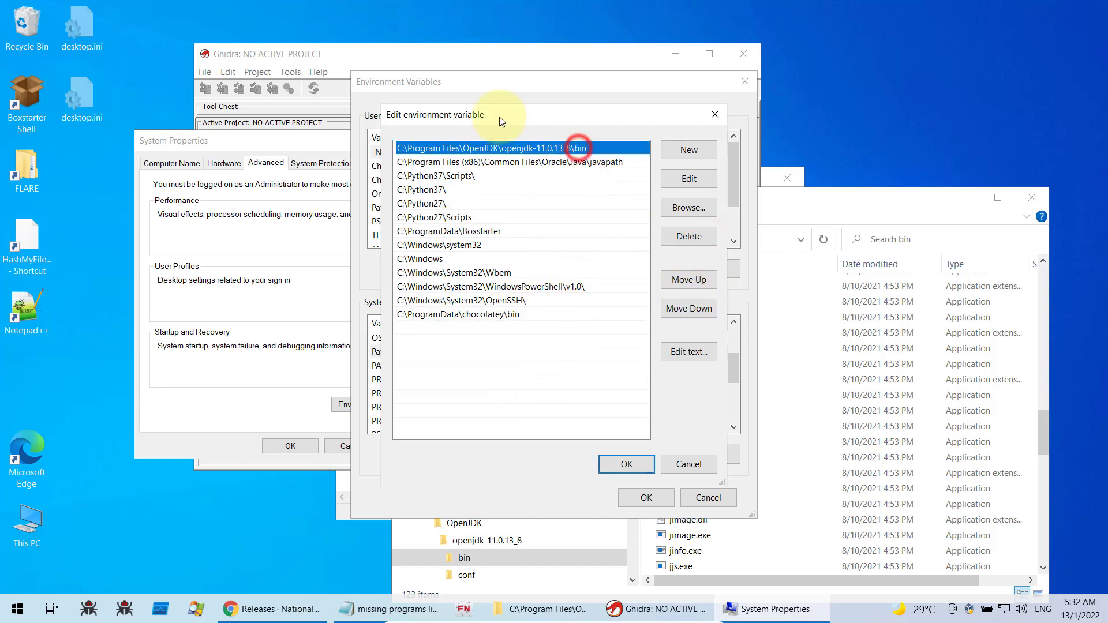
{"action": "left_click", "coordinate": [689, 286]}
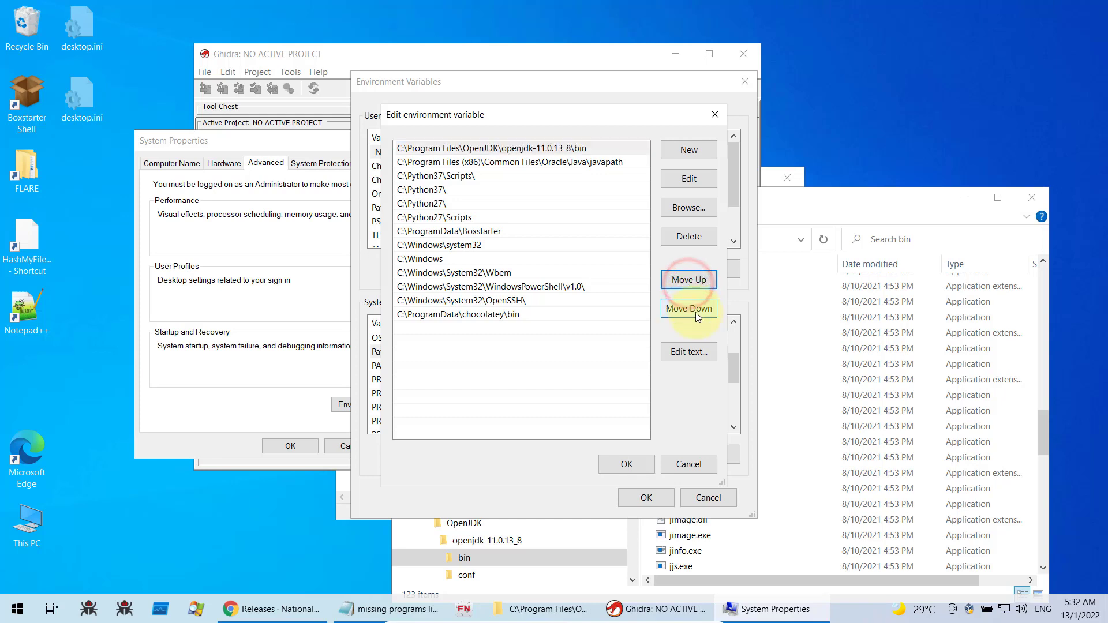
{"action": "left_click", "coordinate": [695, 313]}
{"action": "left_click", "coordinate": [695, 312]}
{"action": "left_click", "coordinate": [695, 312]}
{"action": "left_click", "coordinate": [695, 312]}
{"action": "left_click", "coordinate": [696, 312]}
{"action": "left_click", "coordinate": [695, 312]}
{"action": "left_click", "coordinate": [695, 312]}
{"action": "left_click", "coordinate": [695, 313]}
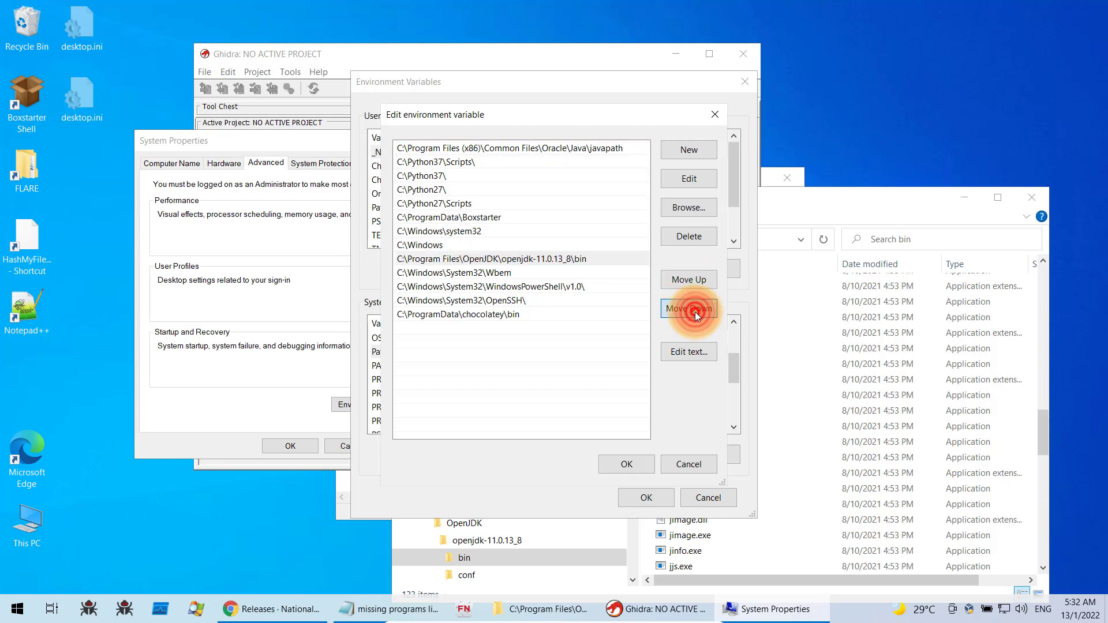
{"action": "left_click", "coordinate": [695, 312]}
{"action": "left_click", "coordinate": [695, 312]}
{"action": "left_click", "coordinate": [694, 311]}
{"action": "left_click", "coordinate": [695, 312]}
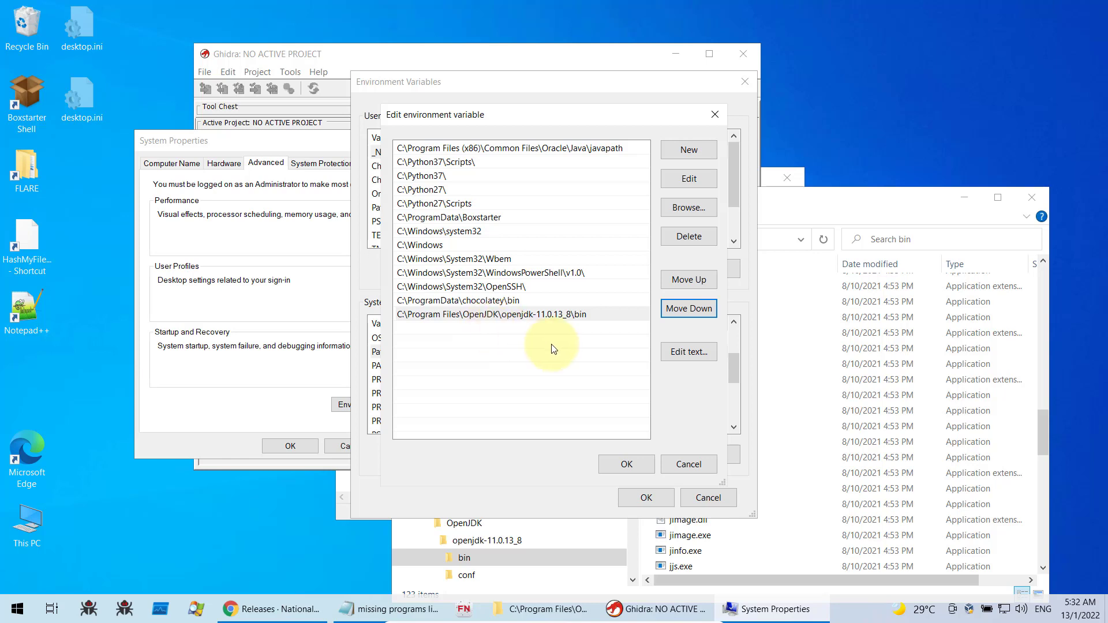
Move the OpenJDK bin entry back up to the first place in the Path list.
{"action": "left_click", "coordinate": [541, 316]}
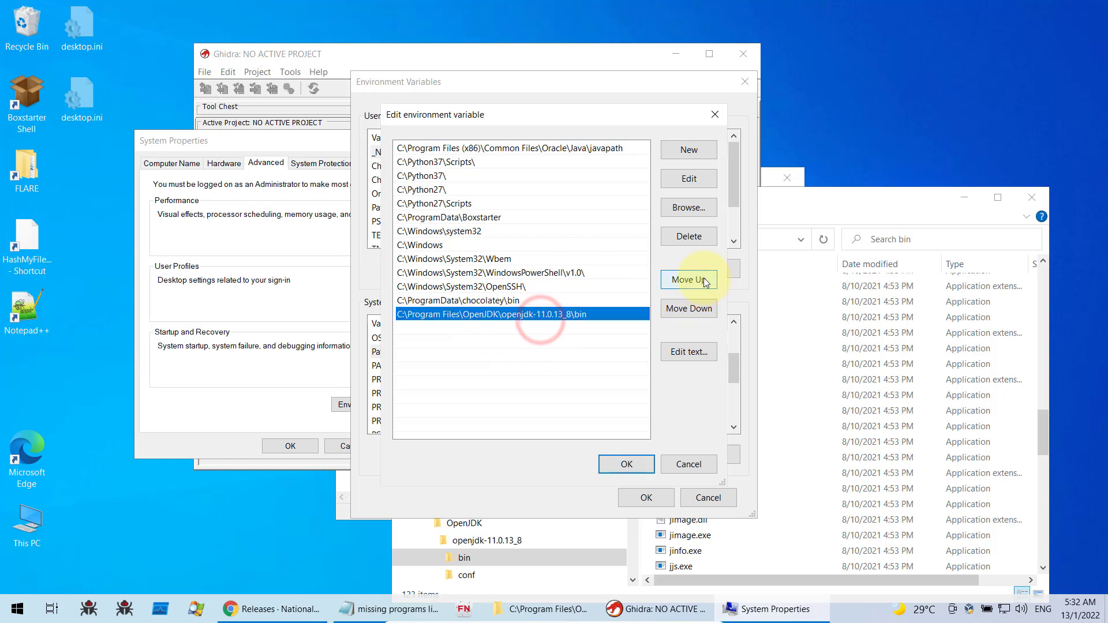
{"action": "left_click", "coordinate": [700, 280]}
{"action": "left_click", "coordinate": [705, 282]}
{"action": "left_click", "coordinate": [704, 282]}
{"action": "left_click", "coordinate": [704, 282]}
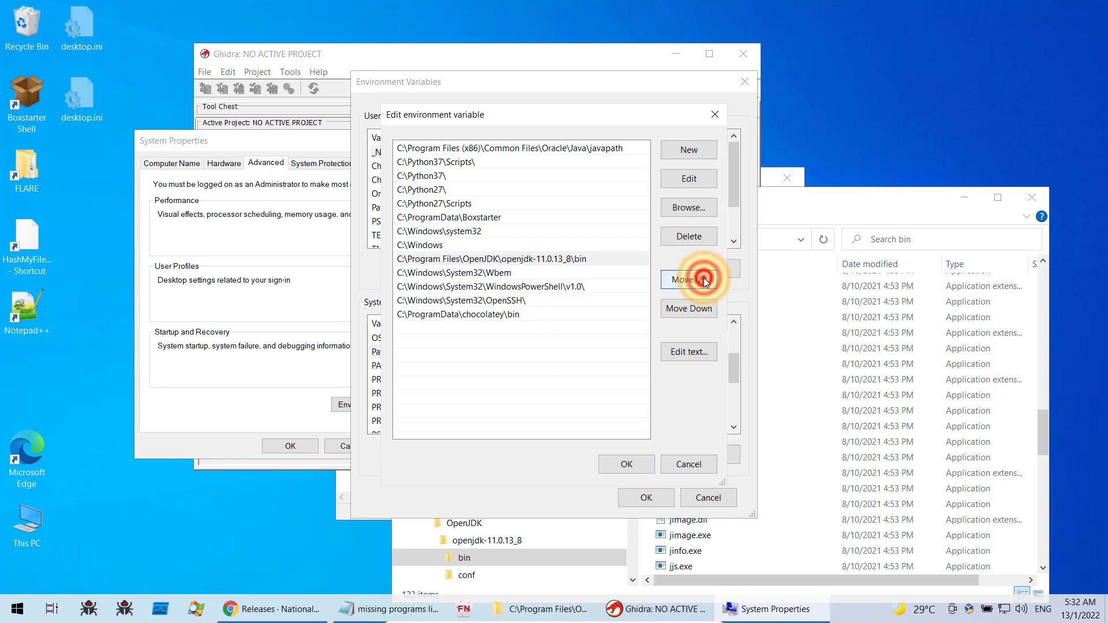
{"action": "left_click", "coordinate": [705, 283]}
{"action": "left_click", "coordinate": [704, 282]}
{"action": "left_click", "coordinate": [704, 282]}
{"action": "left_click", "coordinate": [705, 283]}
{"action": "left_click", "coordinate": [704, 282]}
{"action": "left_click", "coordinate": [704, 282]}
{"action": "left_click", "coordinate": [705, 282]}
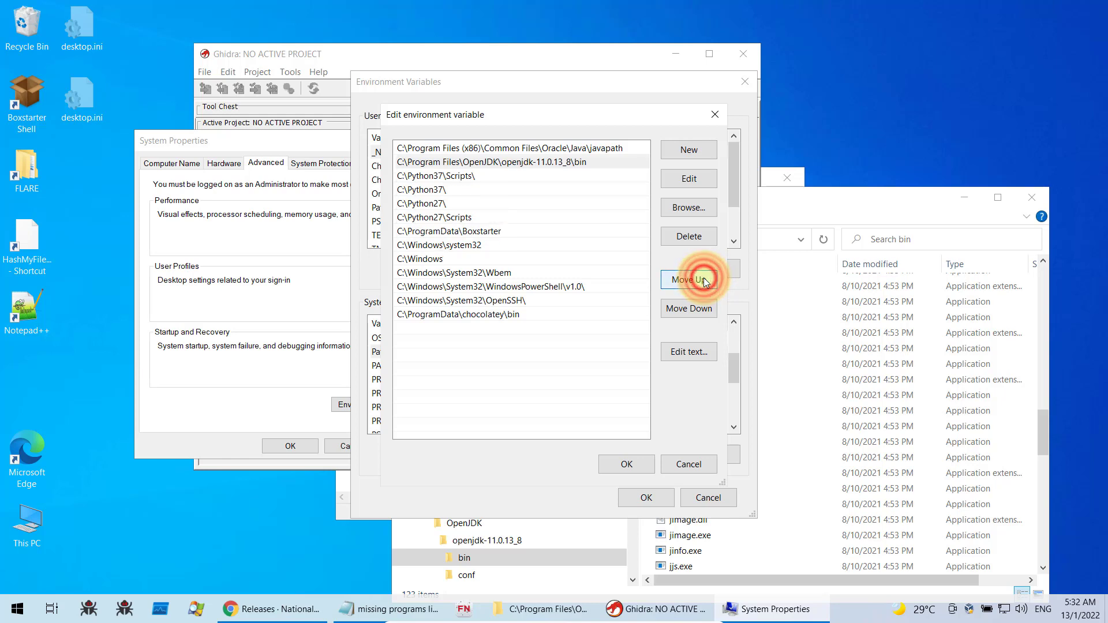
{"action": "left_click", "coordinate": [704, 283]}
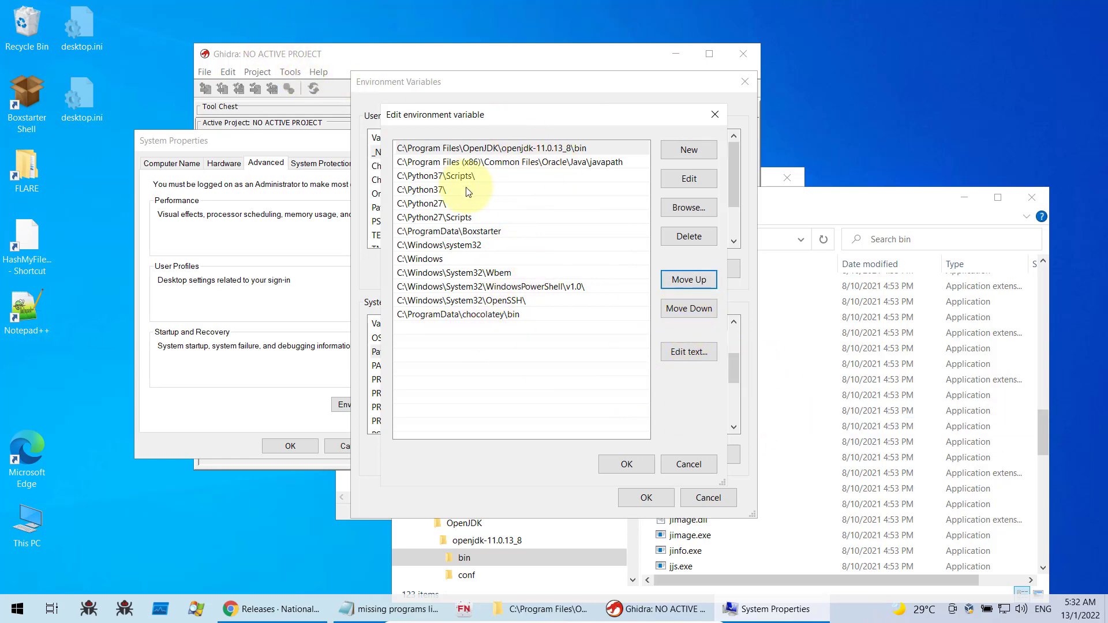
Discard the Path edits and close the Environment Variables, Ghidra and System Properties windows.
{"action": "left_click", "coordinate": [688, 465]}
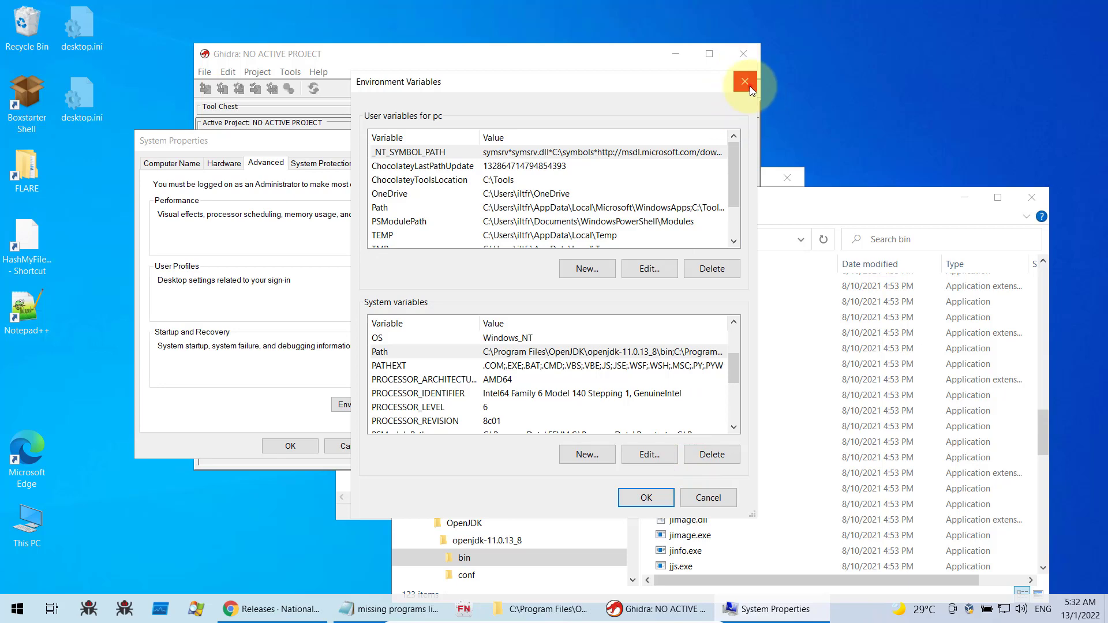
{"action": "left_click", "coordinate": [746, 82]}
{"action": "left_click", "coordinate": [743, 54]}
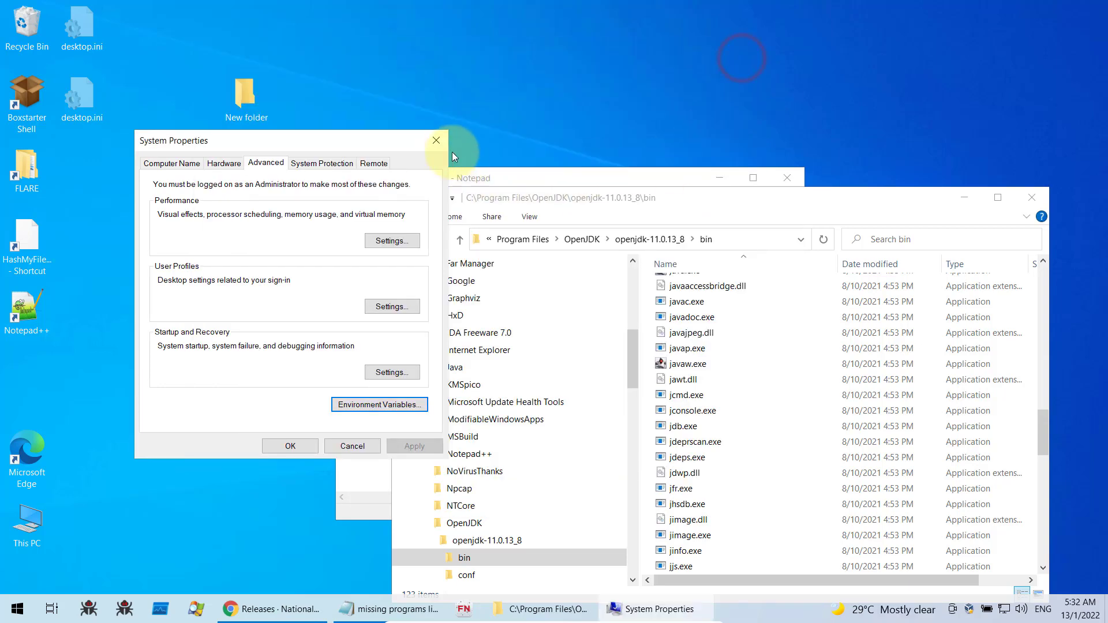
{"action": "left_click", "coordinate": [437, 142]}
Close the OpenJDK bin folder window, the missing programs list in Notepad, and the browser.
{"action": "left_click_drag", "start_coordinate": [483, 182], "coordinate": [382, 133]}
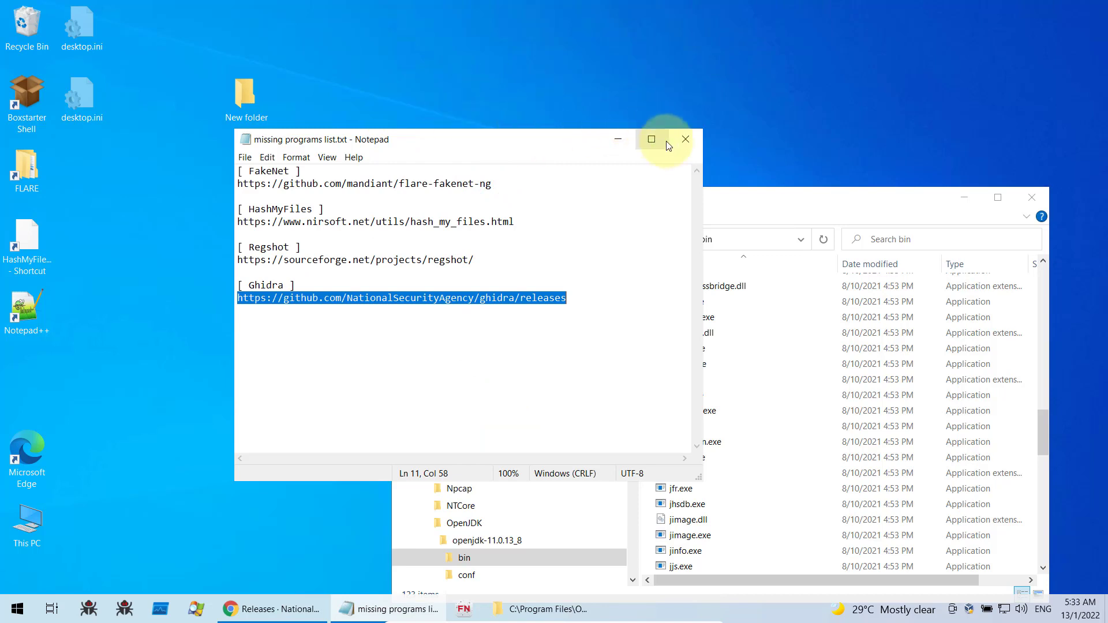
{"action": "left_click", "coordinate": [1026, 198]}
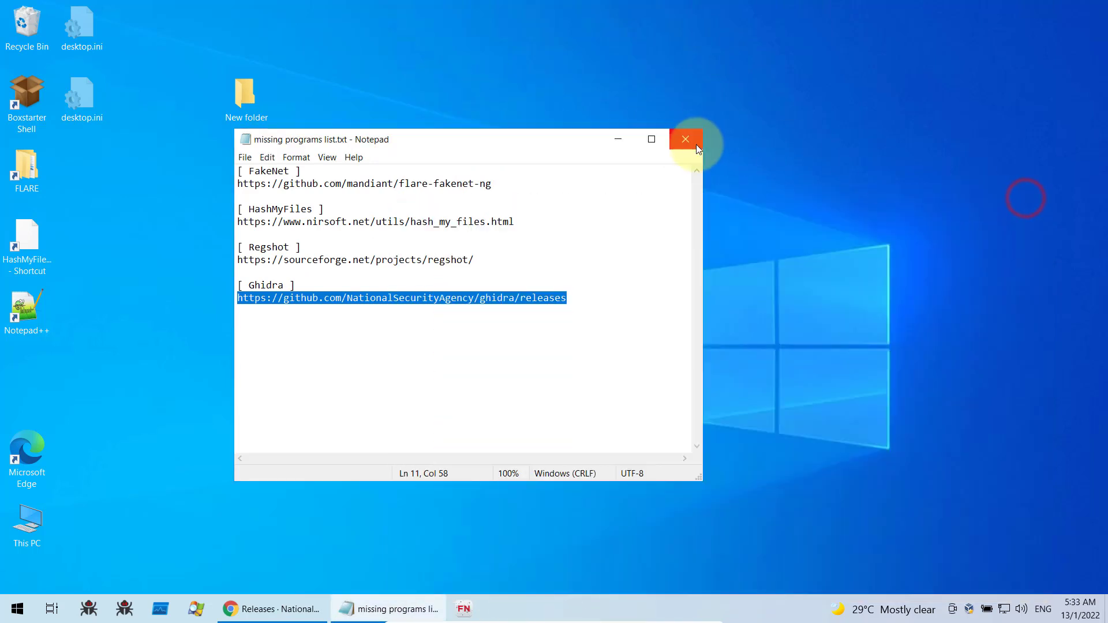
{"action": "left_click", "coordinate": [695, 140]}
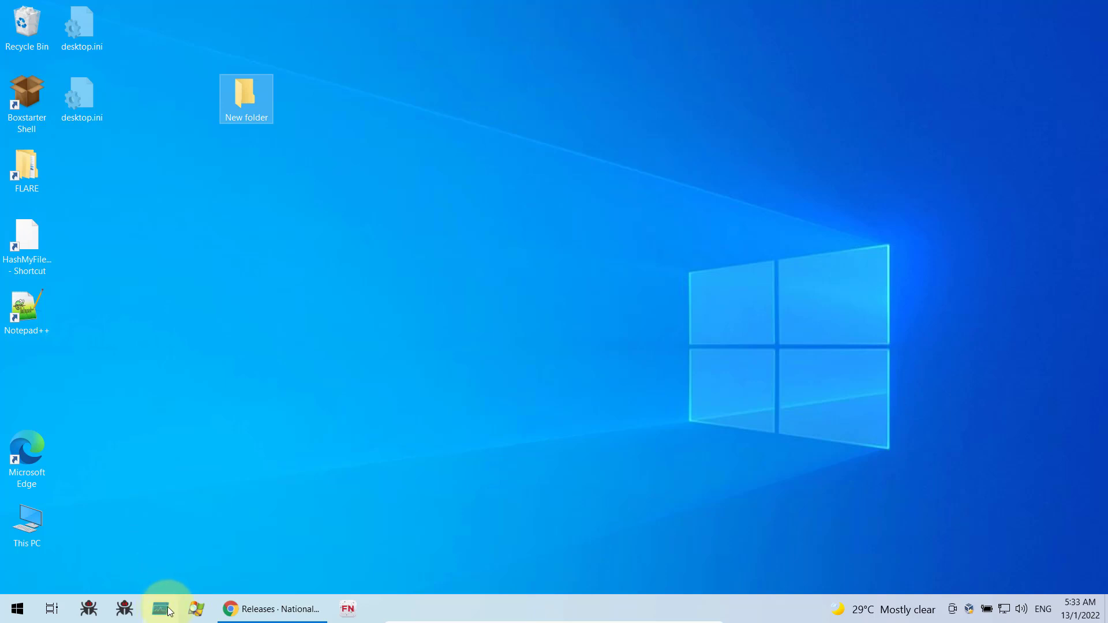
{"action": "left_click", "coordinate": [282, 610]}
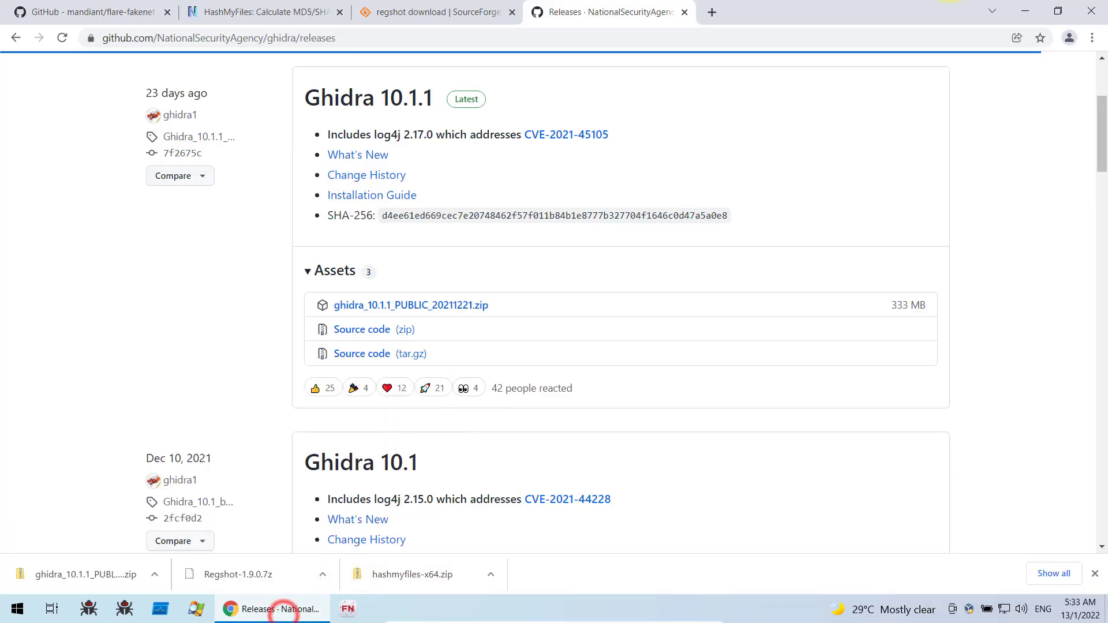
{"action": "key", "text": "alt+F4"}
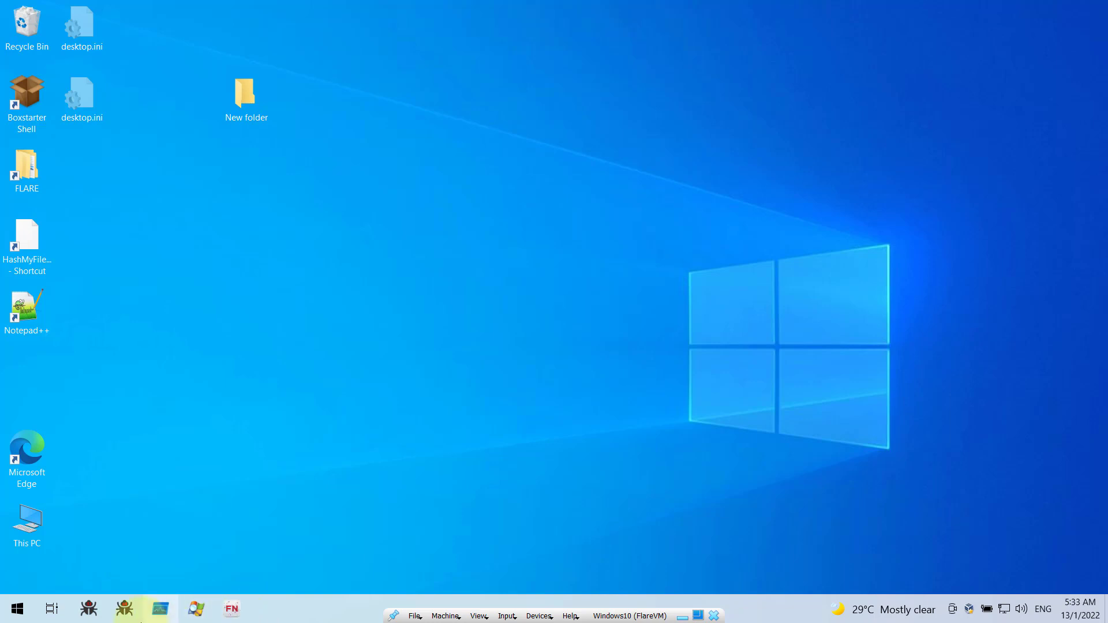
Test the pinned Procmon shortcut and delete it, and test-launch the pinned Process Explorer and close it.
{"action": "left_click", "coordinate": [161, 610]}
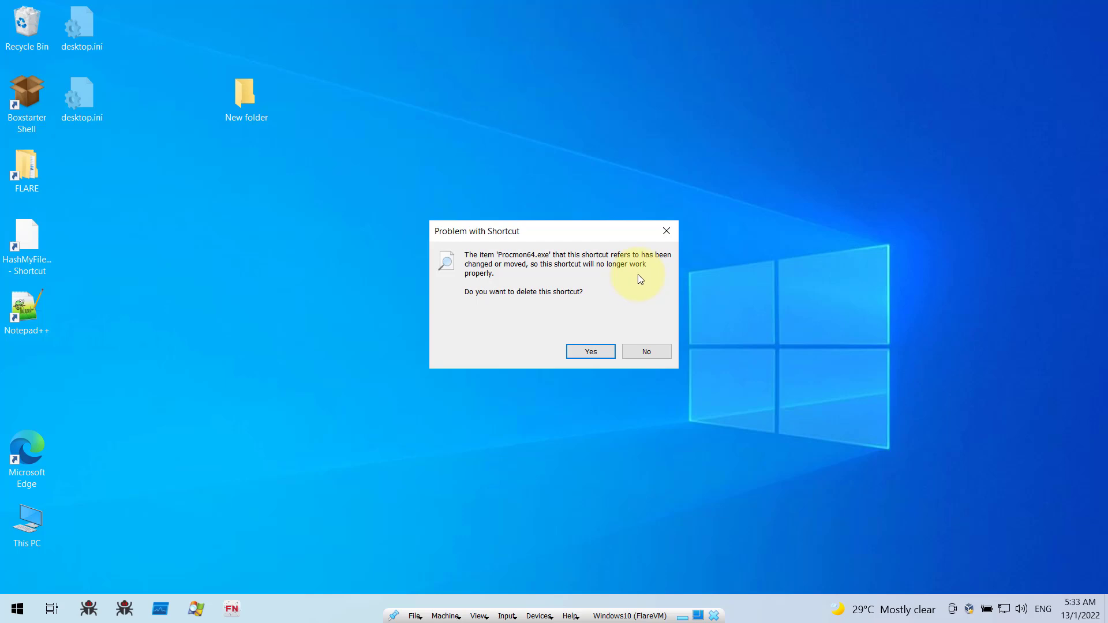
{"action": "left_click", "coordinate": [591, 353]}
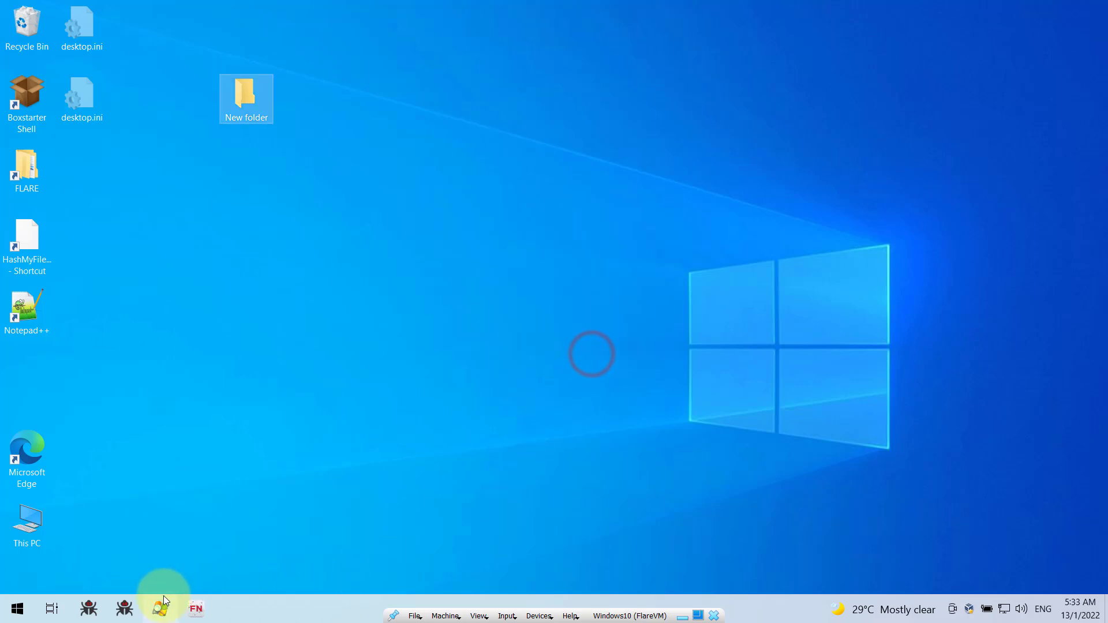
{"action": "left_click", "coordinate": [161, 612]}
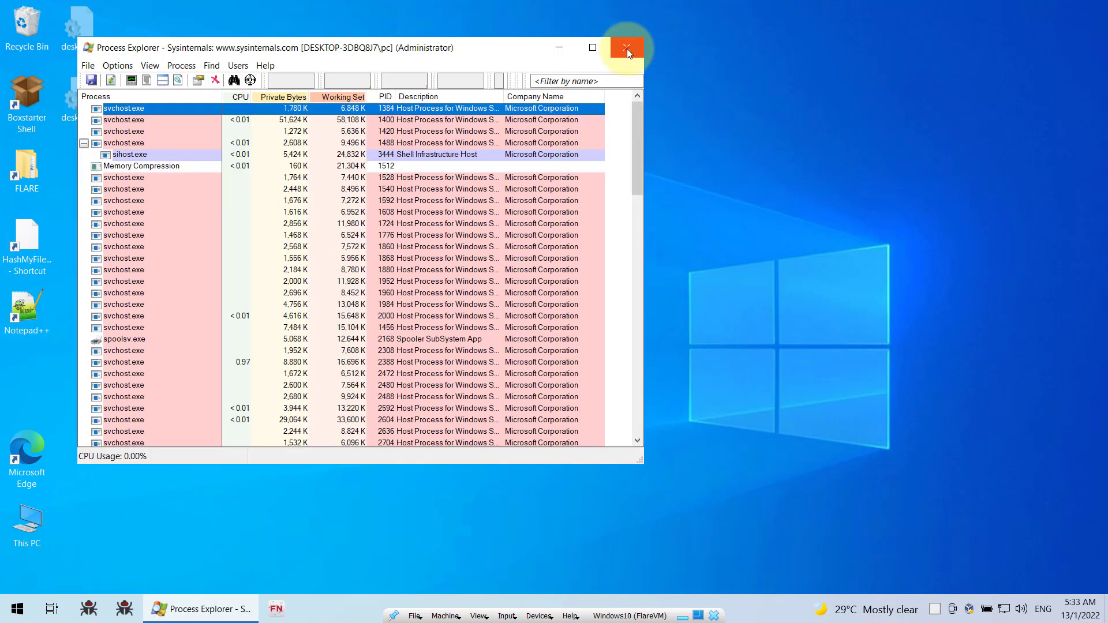
{"action": "left_click", "coordinate": [627, 48]}
Unpin Process Explorer and the two bug-icon programs from the taskbar, keeping FakeNet pinned.
{"action": "left_click", "coordinate": [161, 611]}
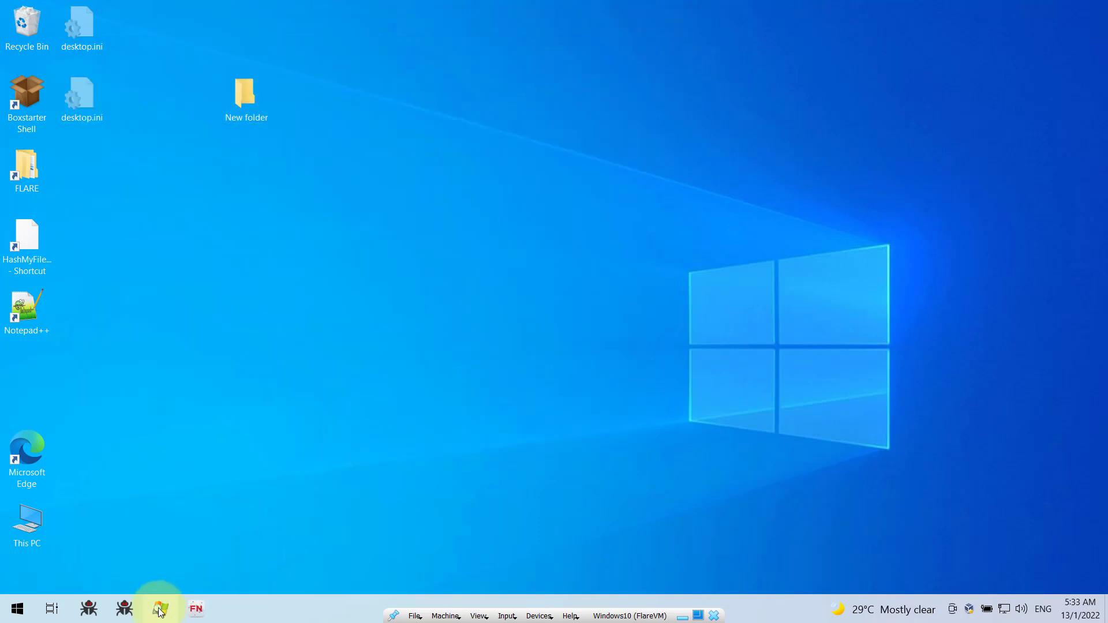
{"action": "right_click", "coordinate": [160, 611]}
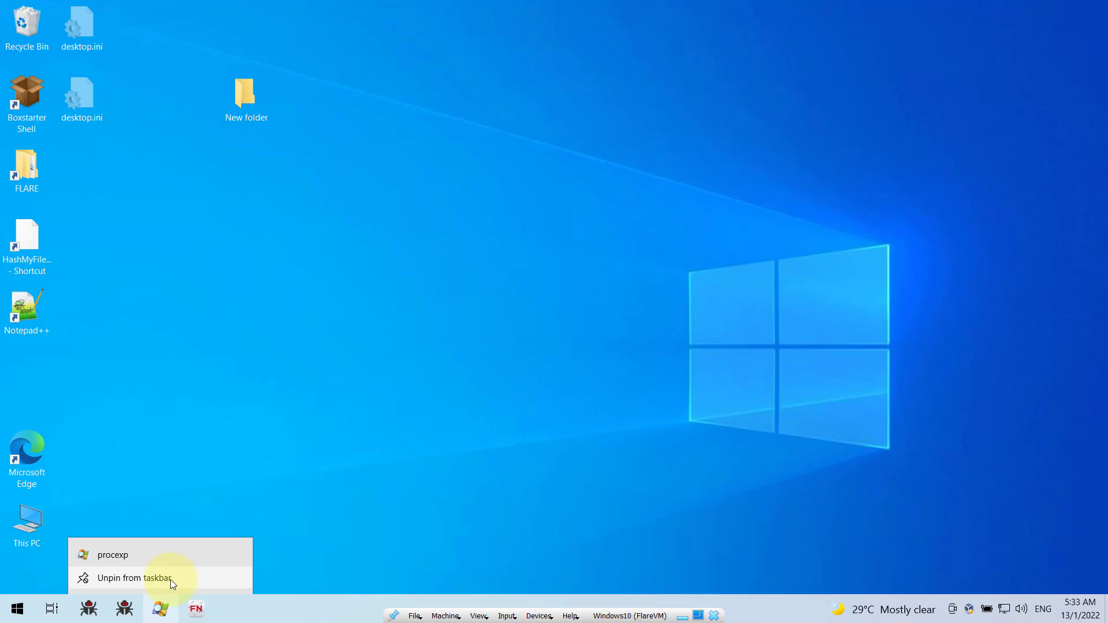
{"action": "left_click", "coordinate": [171, 579]}
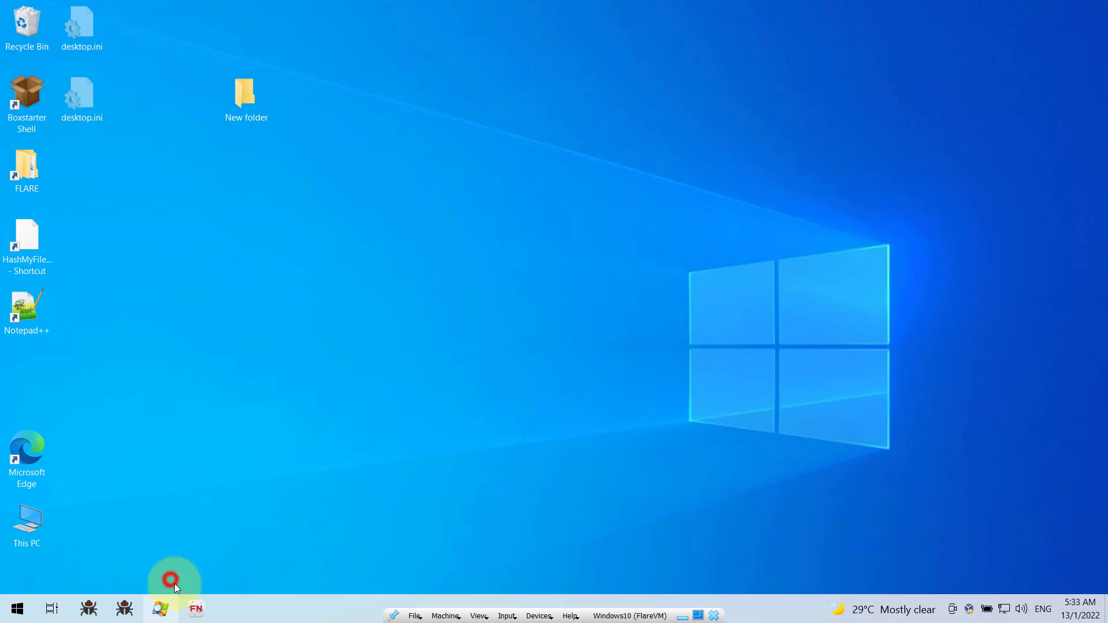
{"action": "right_click", "coordinate": [129, 610]}
{"action": "left_click", "coordinate": [124, 578]}
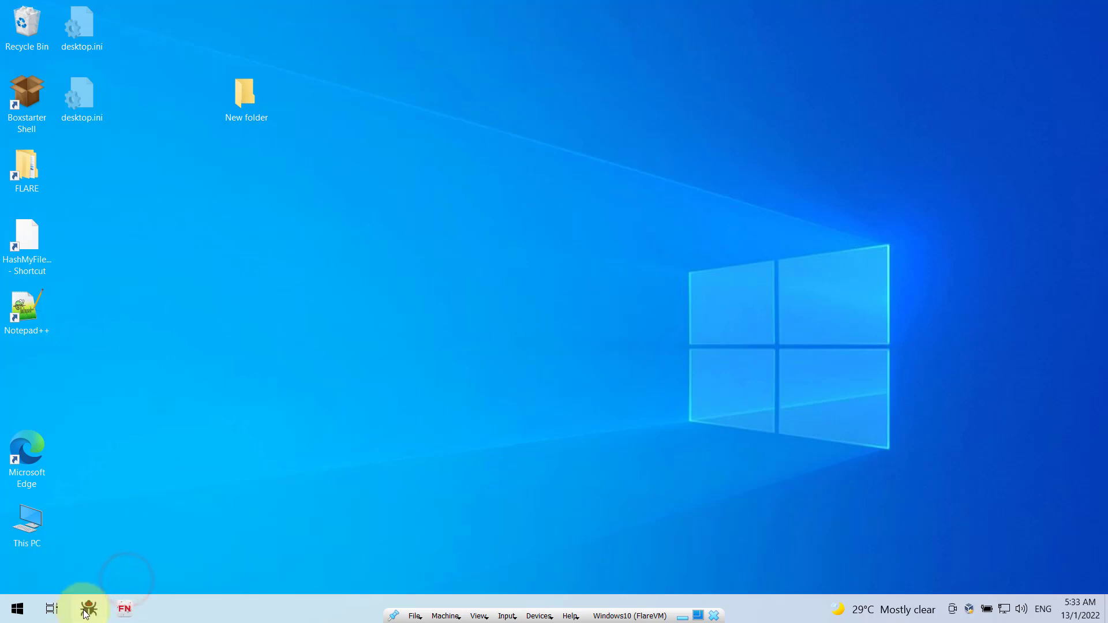
{"action": "right_click", "coordinate": [84, 613]}
{"action": "left_click", "coordinate": [86, 577]}
{"action": "left_click", "coordinate": [179, 366]}
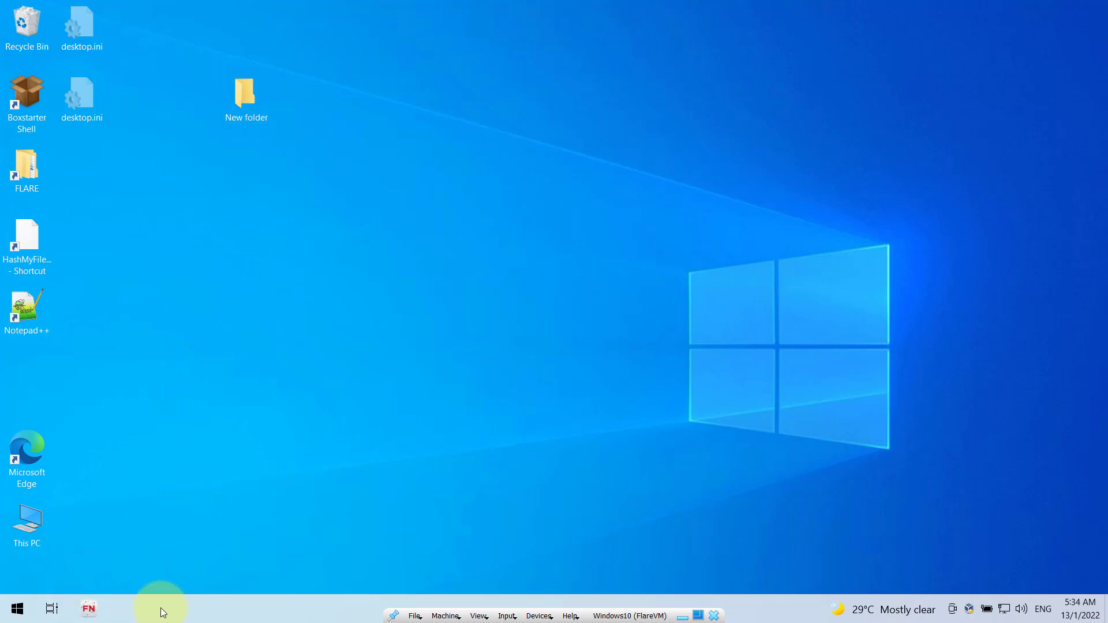
Browse the root folders of Local Disk (C:) from the desktop's New folder window, and close the window.
{"action": "double_click", "coordinate": [251, 96]}
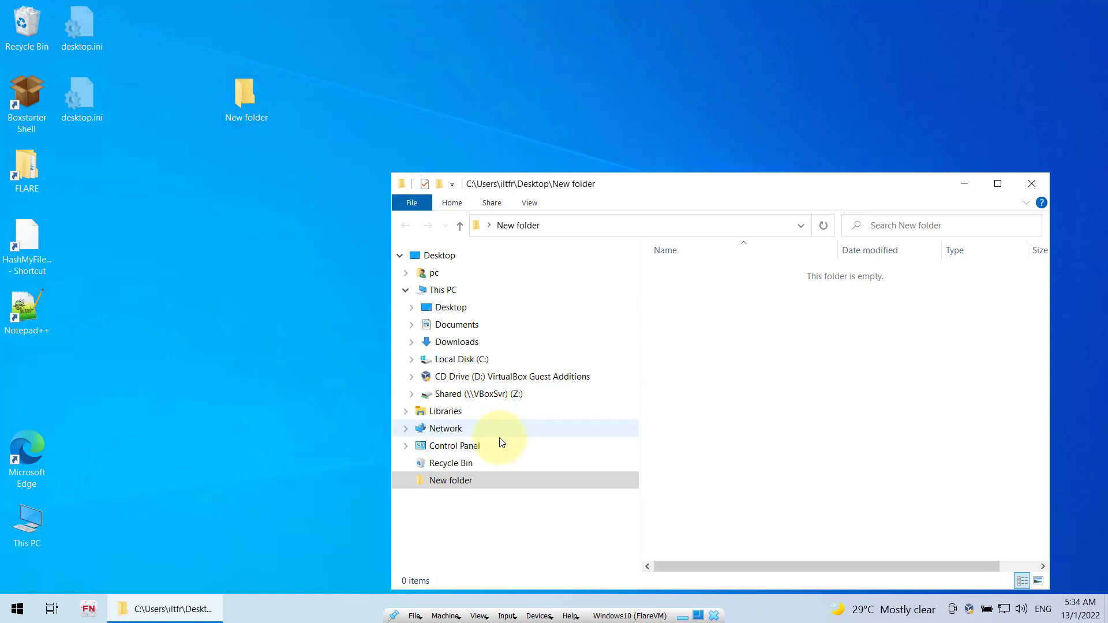
{"action": "left_click", "coordinate": [467, 353]}
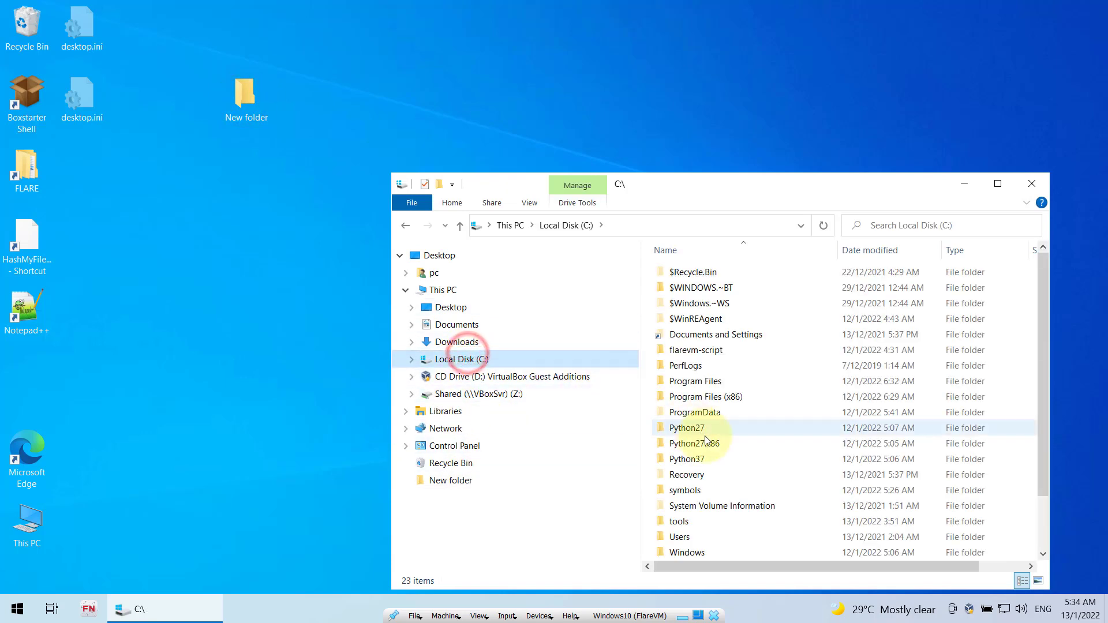
{"action": "left_click_drag", "start_coordinate": [755, 190], "coordinate": [593, 139]}
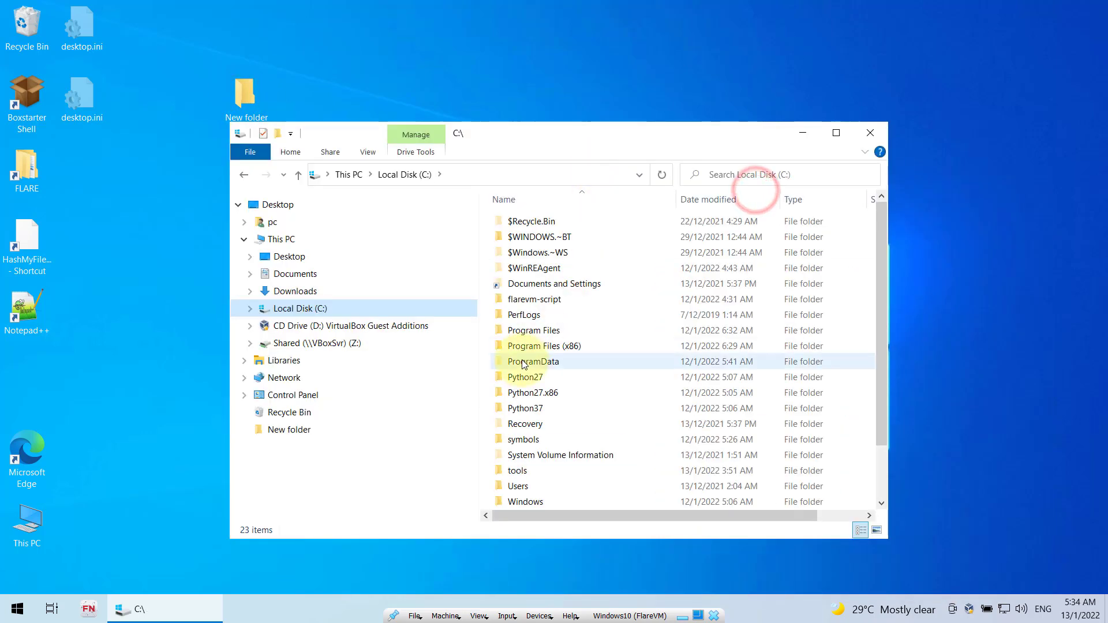
{"action": "scroll", "coordinate": [570, 331], "scroll_direction": "down", "scroll_amount": 2}
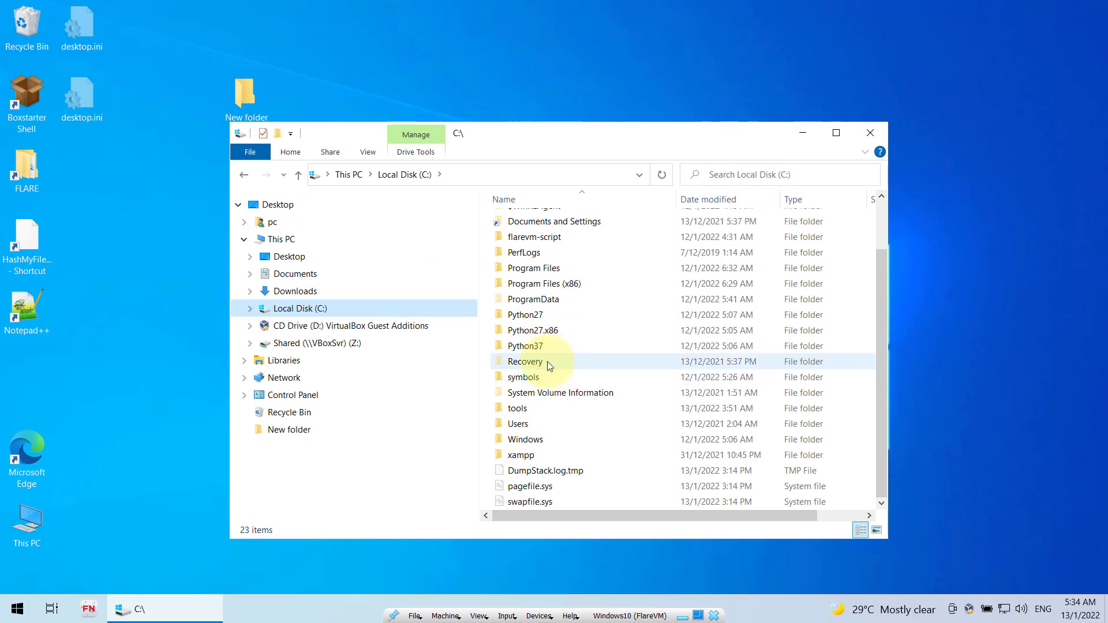
{"action": "mouse_move", "coordinate": [547, 361]}
{"action": "scroll", "coordinate": [549, 362], "scroll_direction": "up", "scroll_amount": 2}
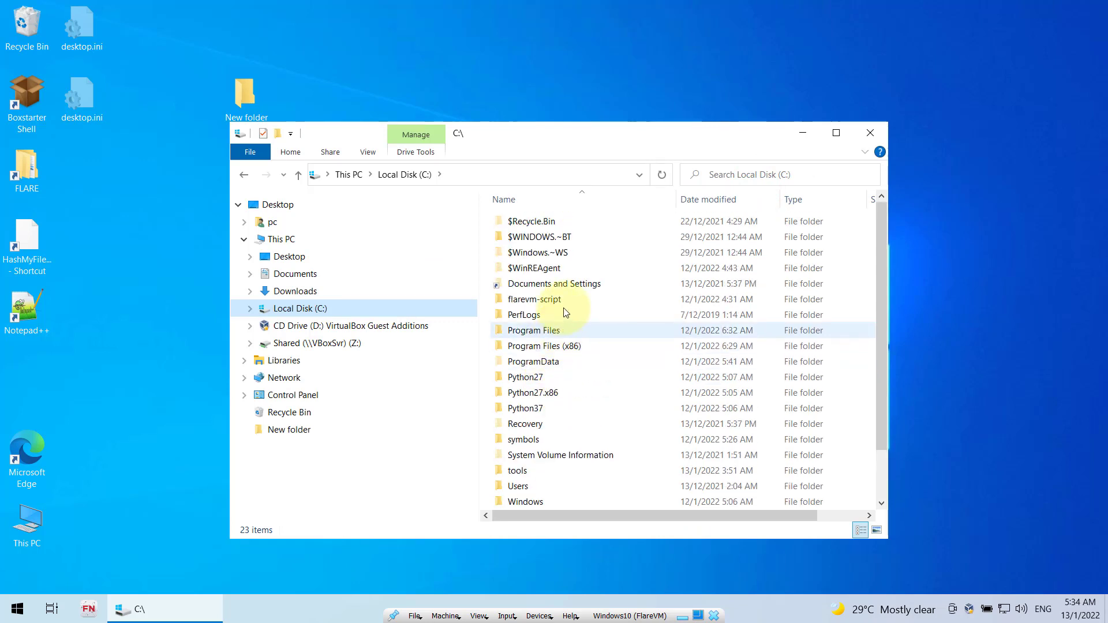
{"action": "left_click", "coordinate": [869, 133]}
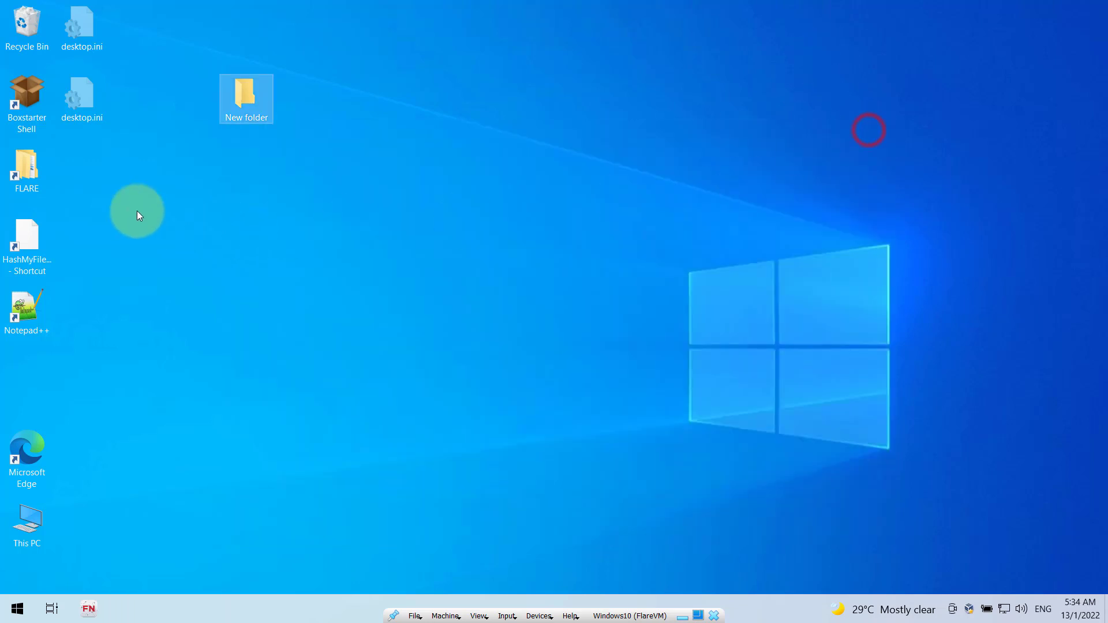
Launch x32dbg from the Debuggers subfolder of the desktop's FLARE folder, pin it to the taskbar, and close it.
{"action": "double_click", "coordinate": [19, 169]}
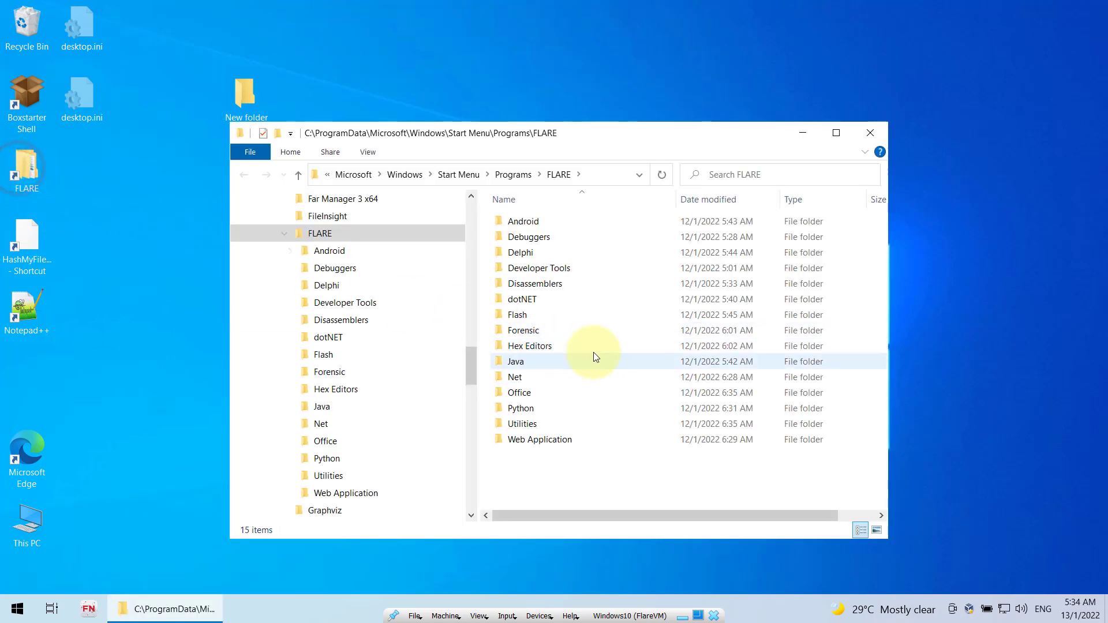
{"action": "double_click", "coordinate": [530, 236]}
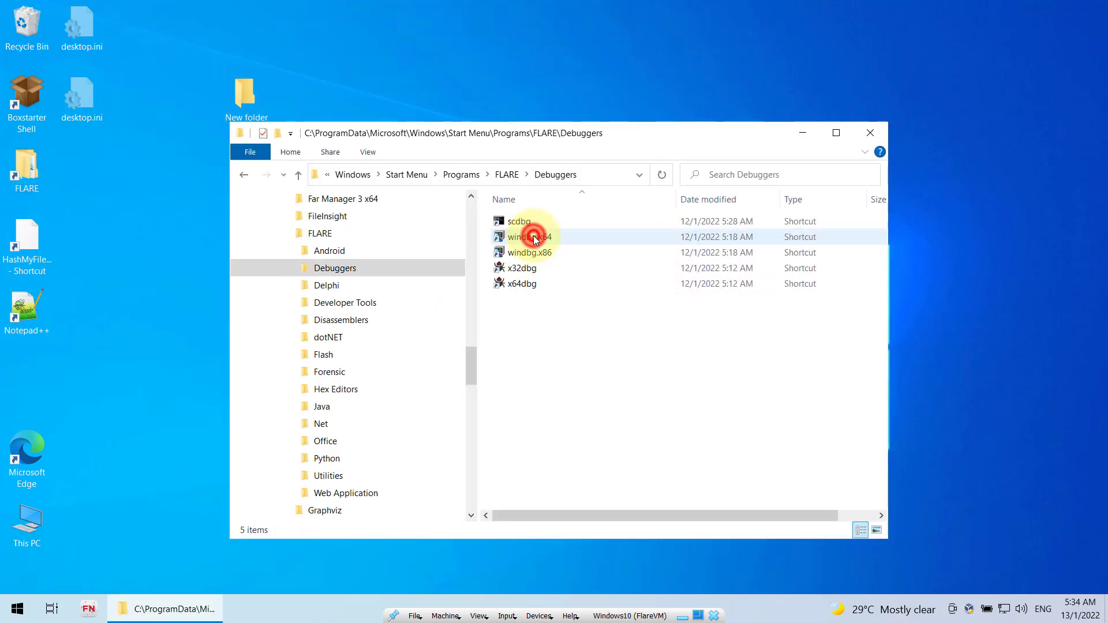
{"action": "left_click", "coordinate": [531, 269]}
{"action": "left_click", "coordinate": [527, 289]}
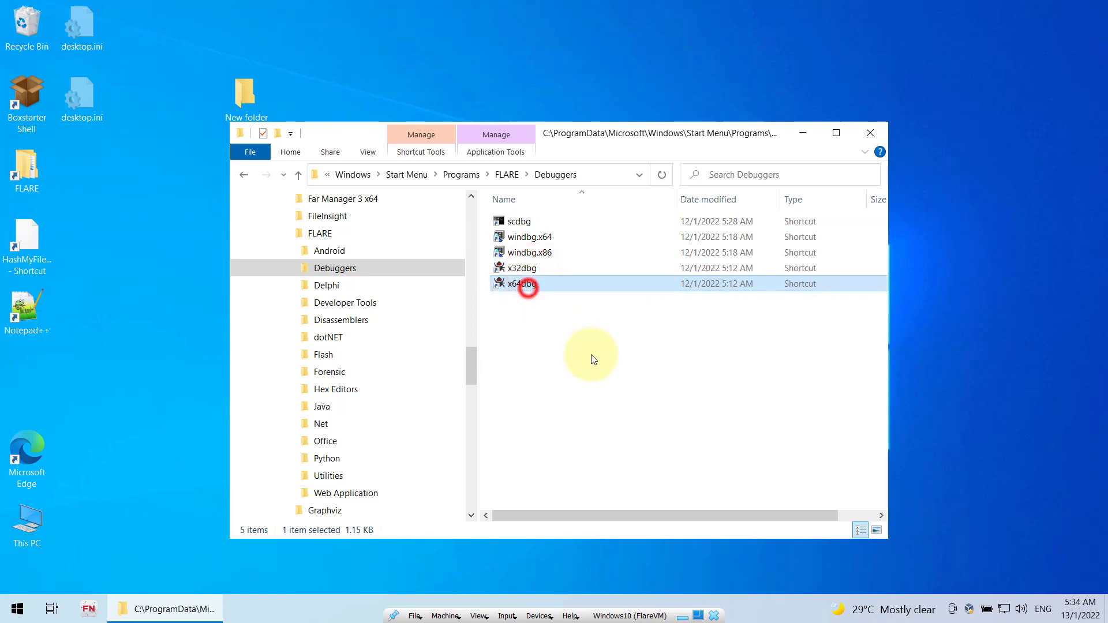
{"action": "left_click", "coordinate": [522, 267]}
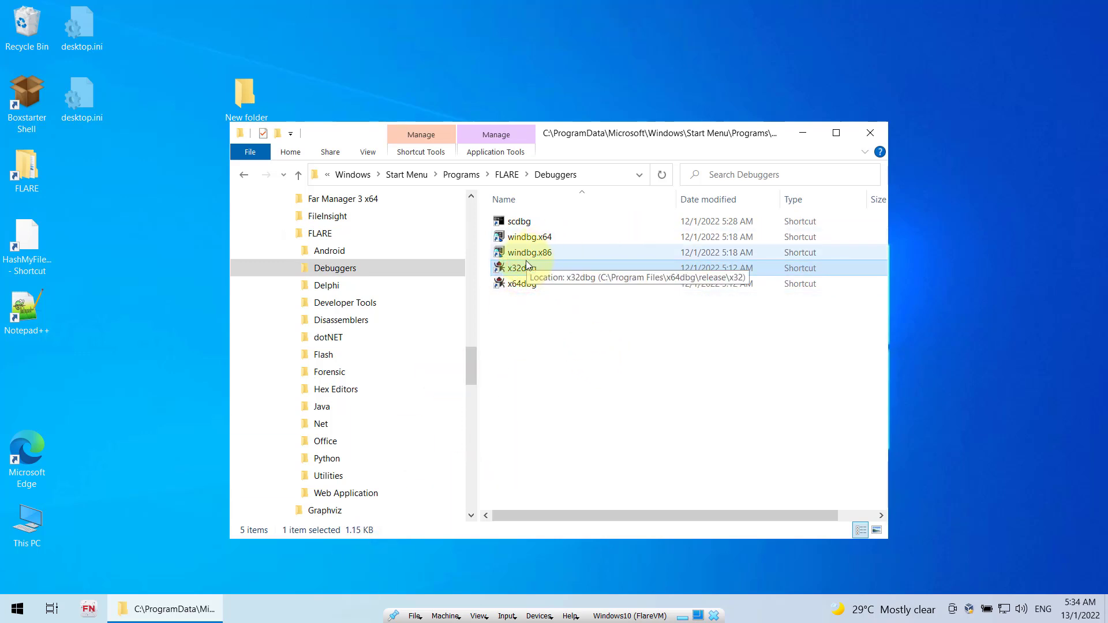
{"action": "double_click", "coordinate": [529, 269]}
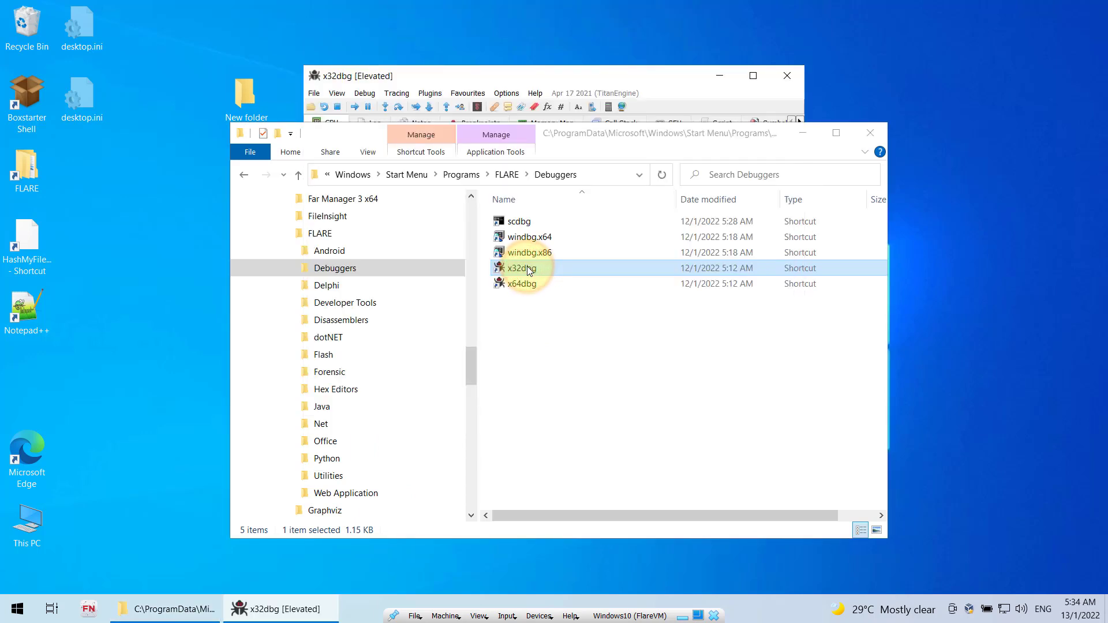
{"action": "left_click", "coordinate": [455, 74]}
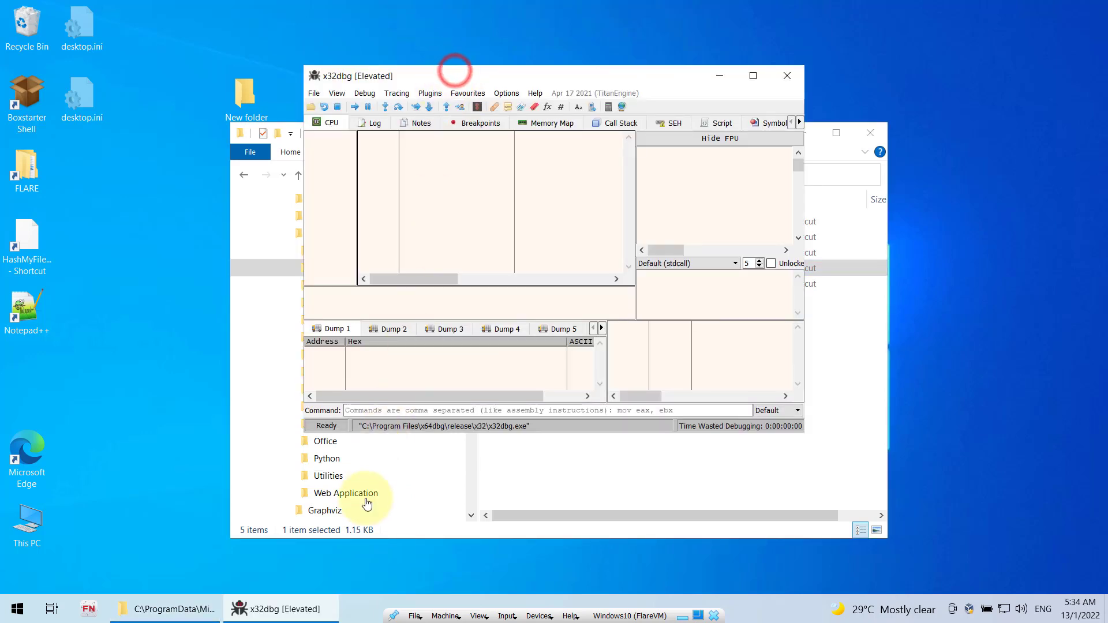
{"action": "right_click", "coordinate": [278, 612]}
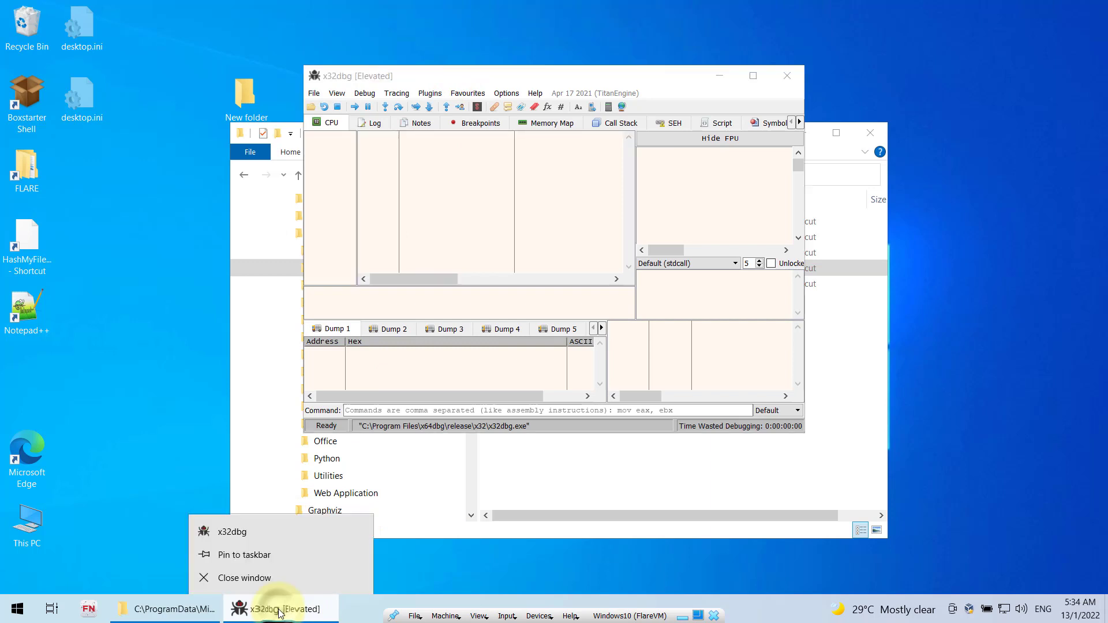
{"action": "left_click", "coordinate": [246, 555]}
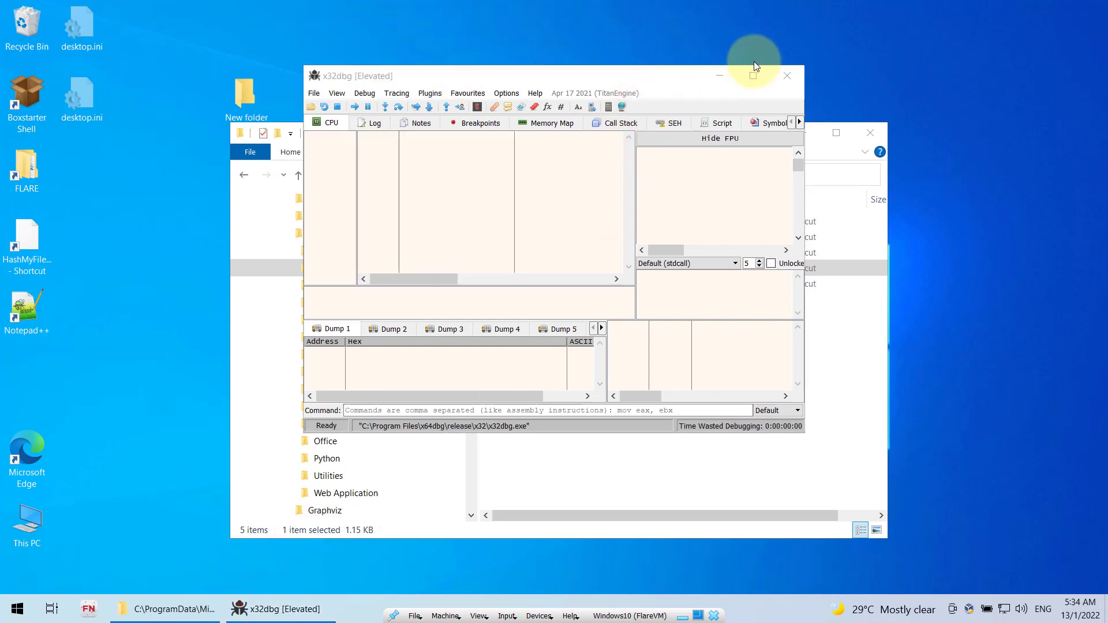
{"action": "left_click", "coordinate": [788, 76]}
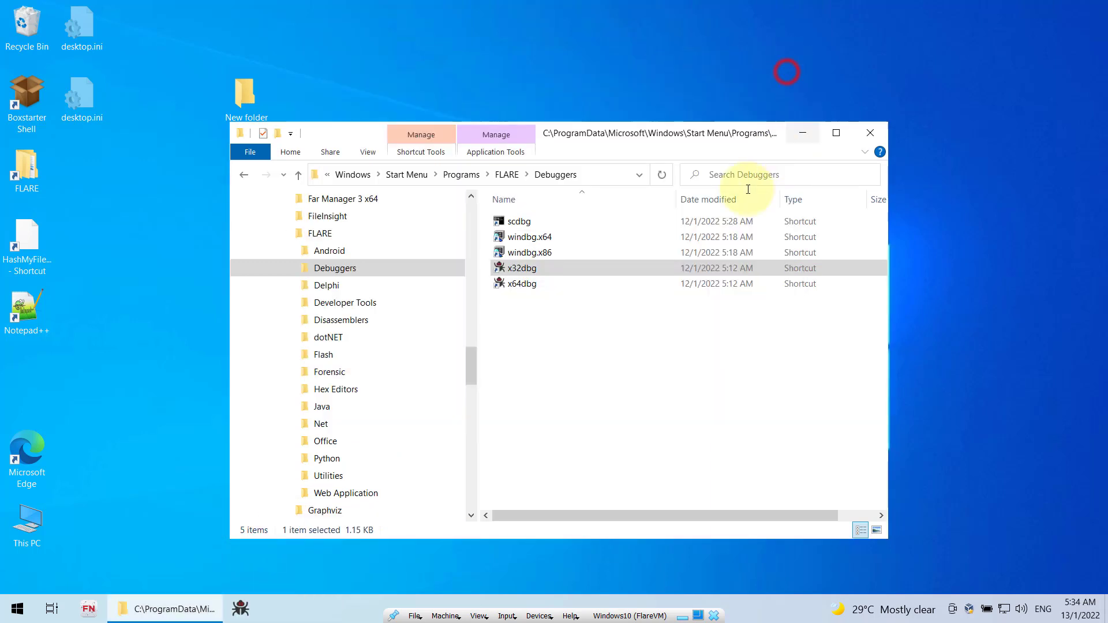
Launch x64dbg from the Debuggers folder, pin it to the taskbar, and close its window.
{"action": "left_click", "coordinate": [520, 286]}
{"action": "double_click", "coordinate": [519, 285]}
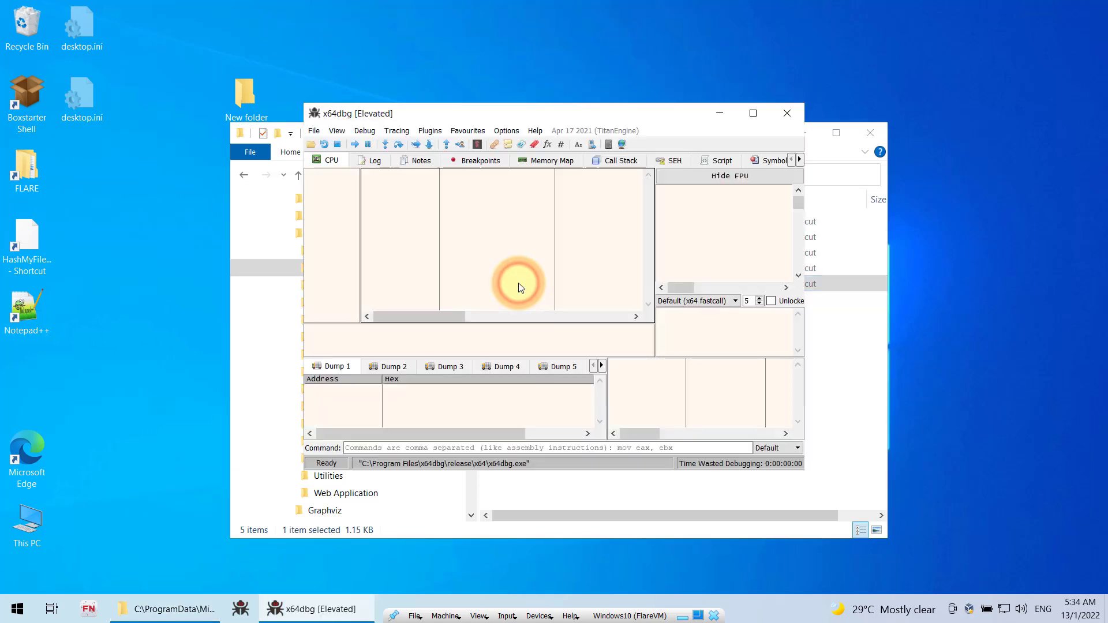
{"action": "right_click", "coordinate": [341, 603]}
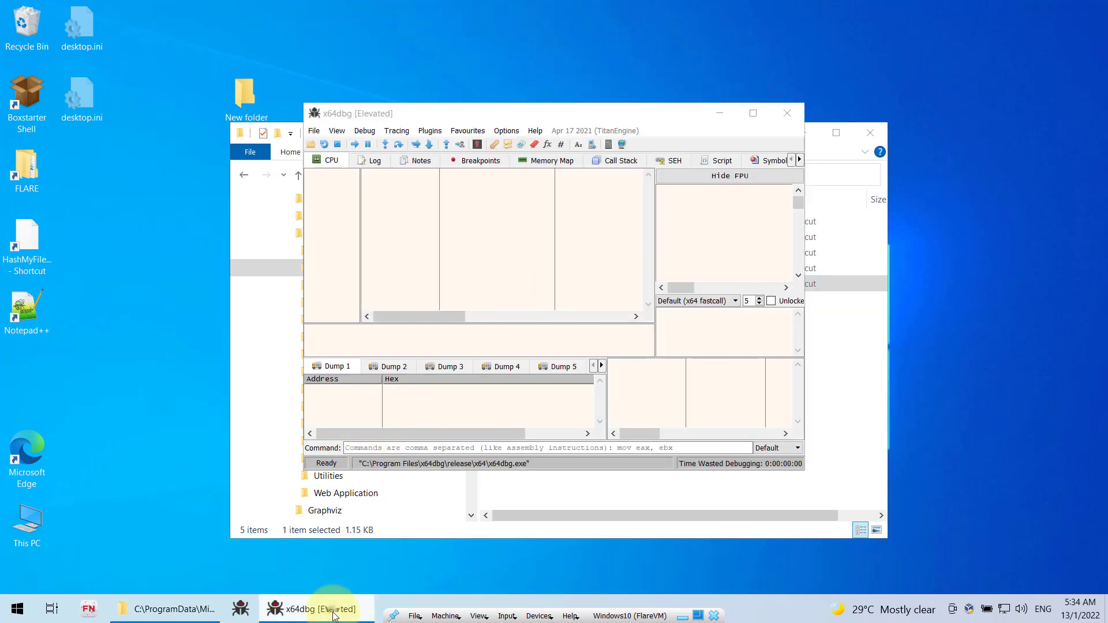
{"action": "left_click", "coordinate": [339, 559]}
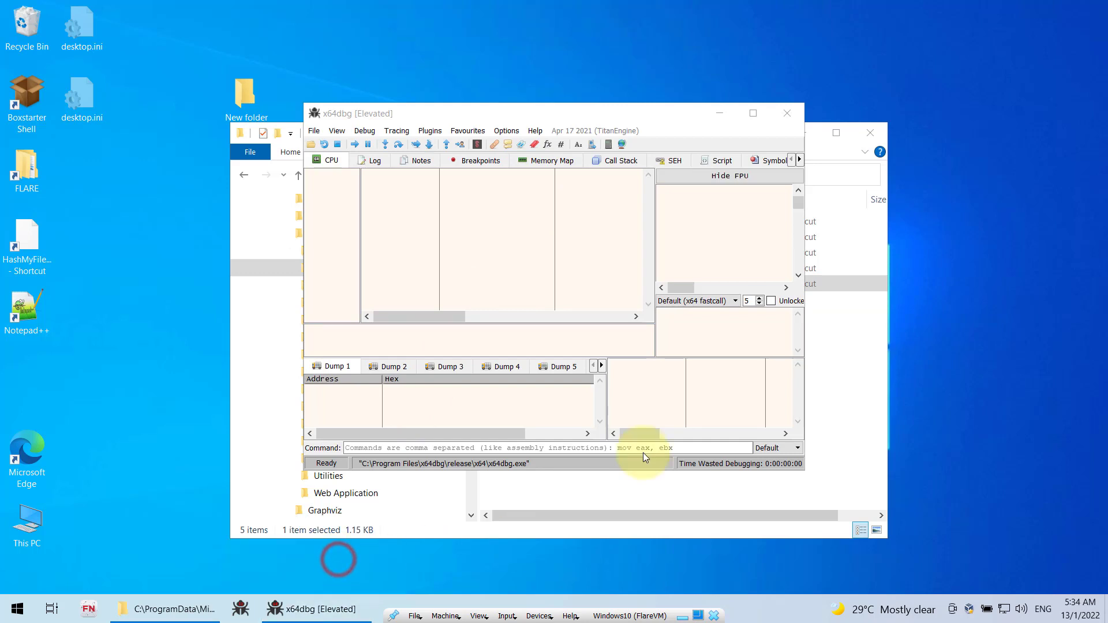
{"action": "left_click", "coordinate": [787, 115]}
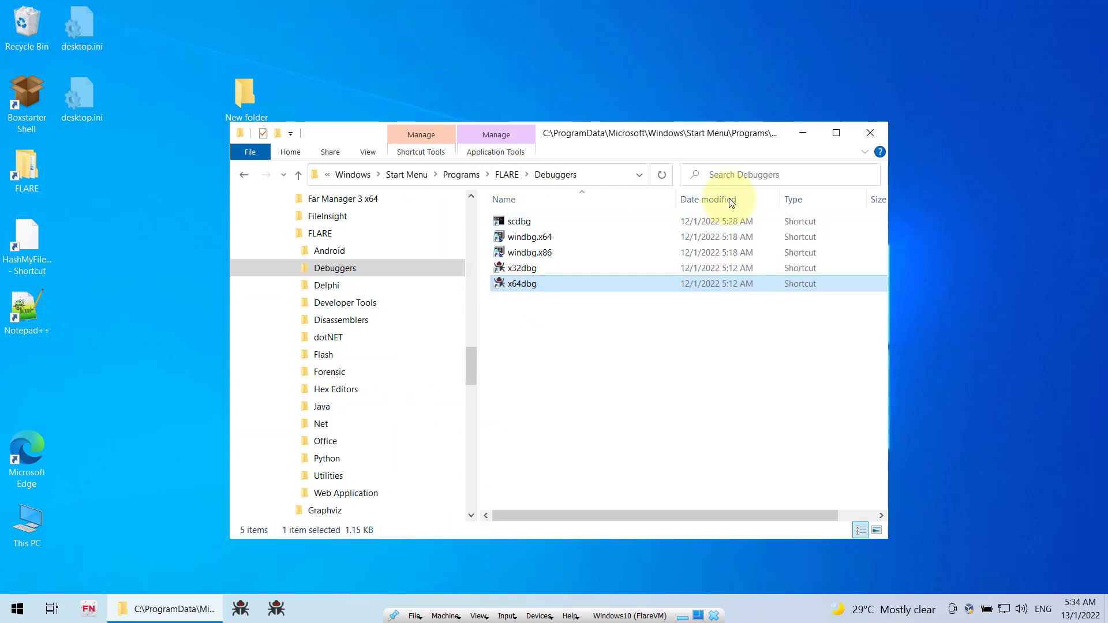
Launch procmon from FLARE's Utilities folder, pin Process Monitor to the taskbar, and close its window.
{"action": "left_click", "coordinate": [507, 174]}
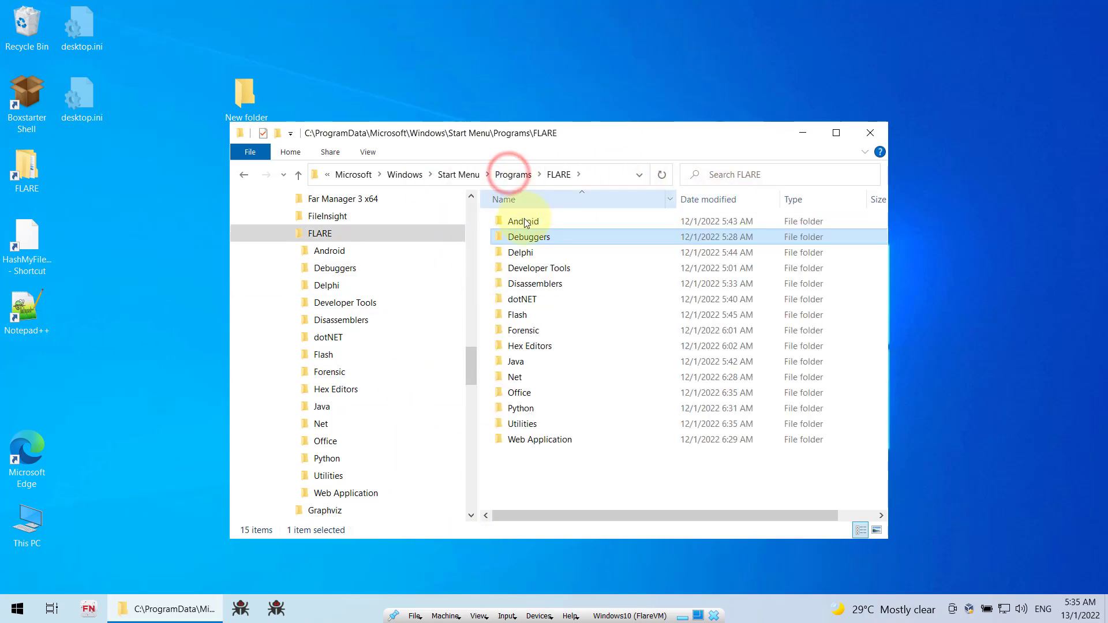
{"action": "double_click", "coordinate": [525, 423]}
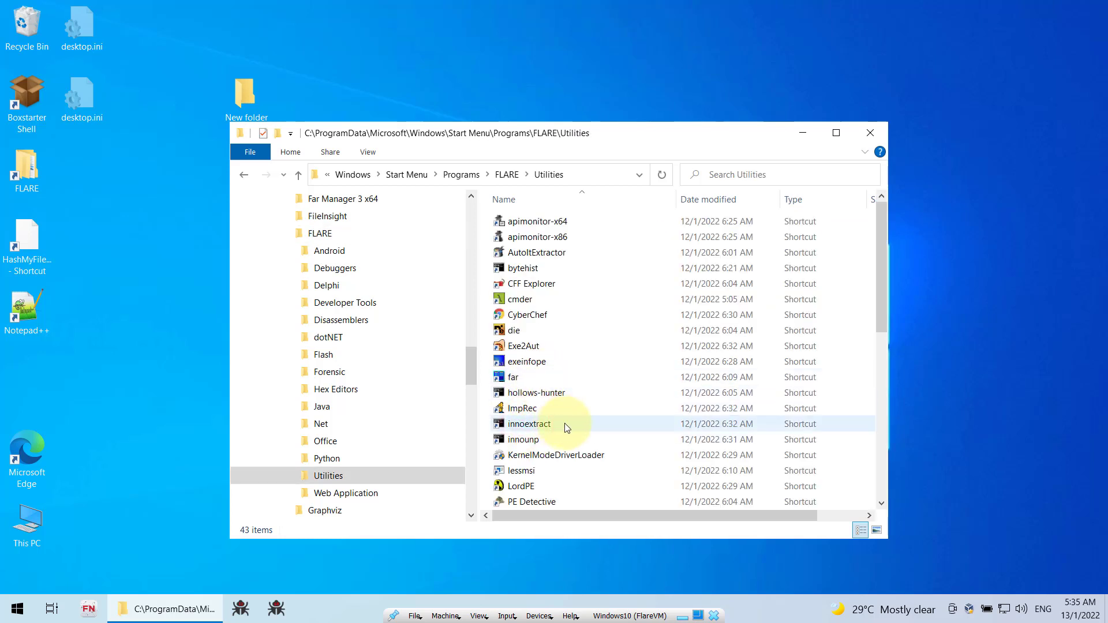
{"action": "scroll", "coordinate": [564, 423], "scroll_direction": "down", "scroll_amount": 5}
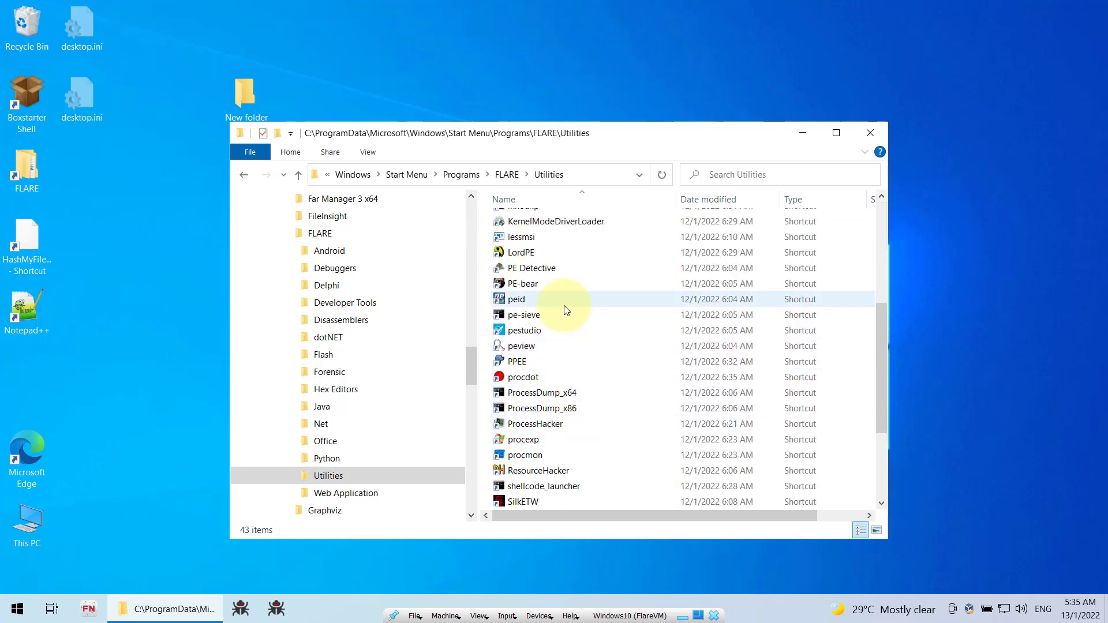
{"action": "scroll", "coordinate": [566, 308], "scroll_direction": "down", "scroll_amount": 2}
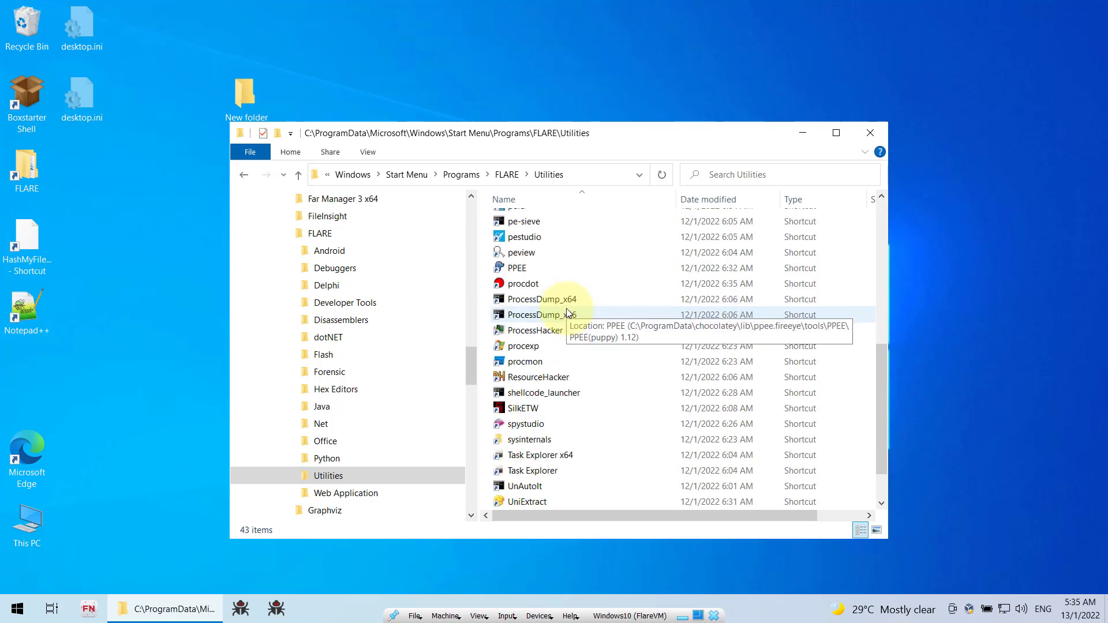
{"action": "left_click", "coordinate": [528, 364]}
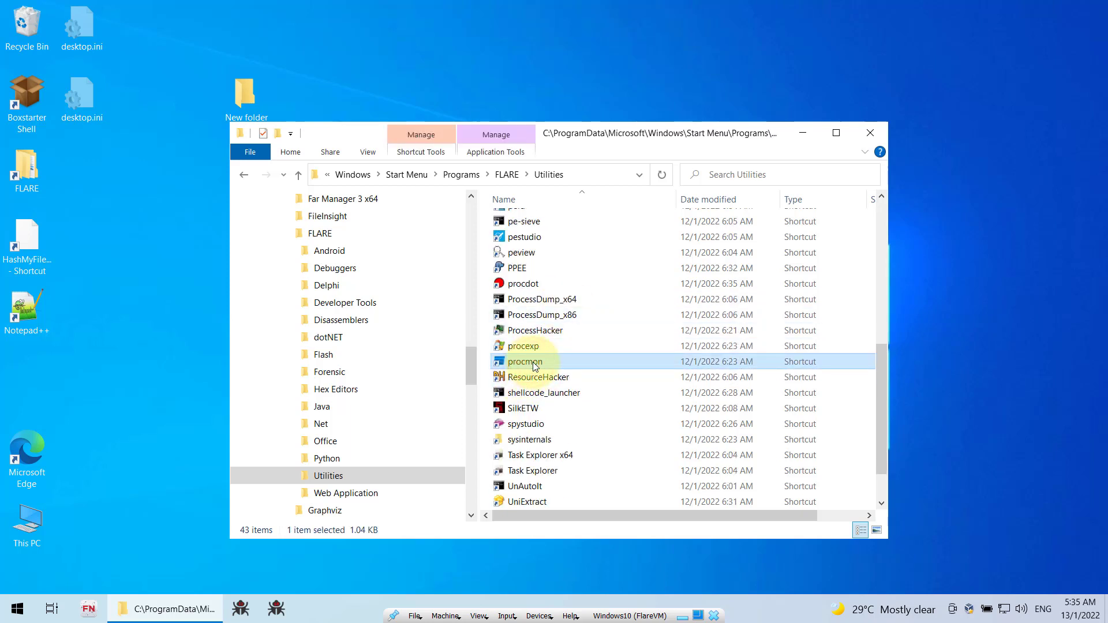
{"action": "double_click", "coordinate": [533, 363]}
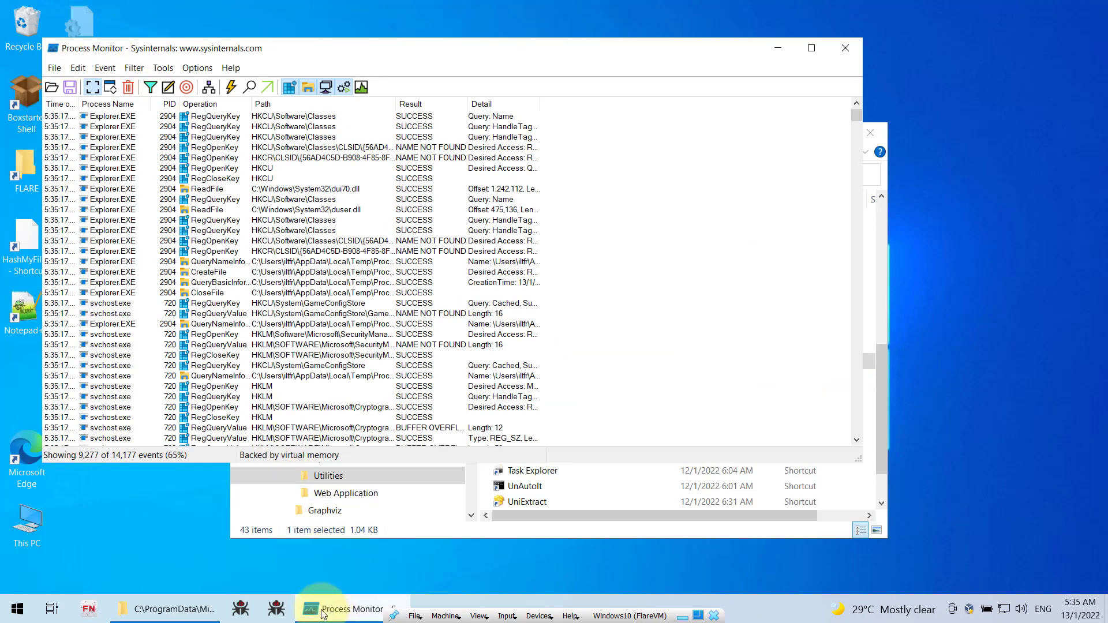
{"action": "mouse_move", "coordinate": [322, 610]}
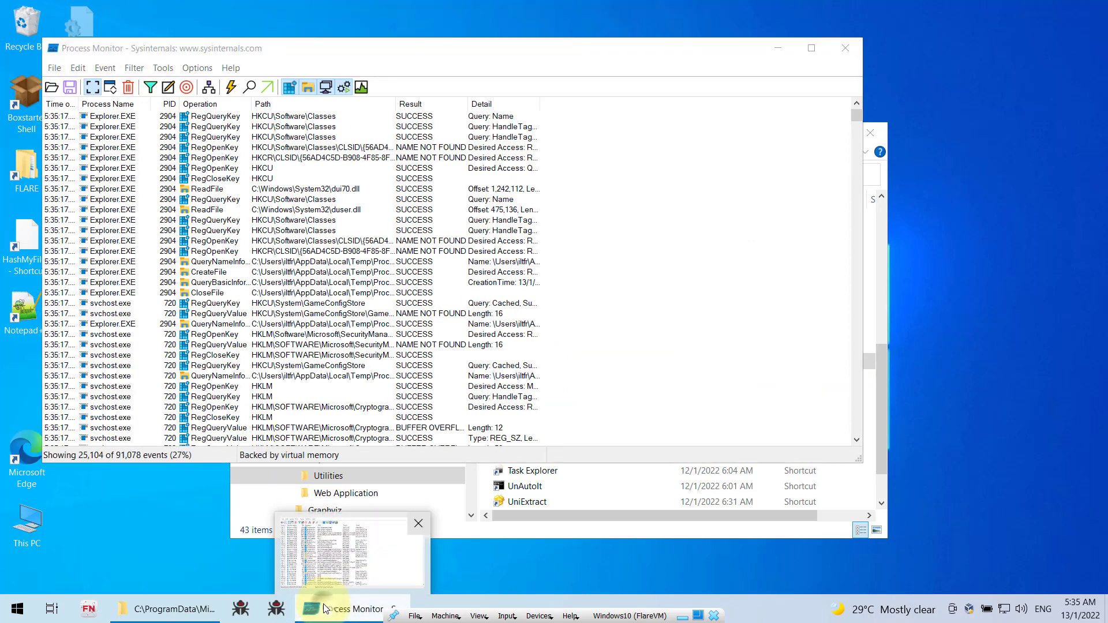
{"action": "right_click", "coordinate": [324, 608]}
{"action": "left_click", "coordinate": [551, 583]}
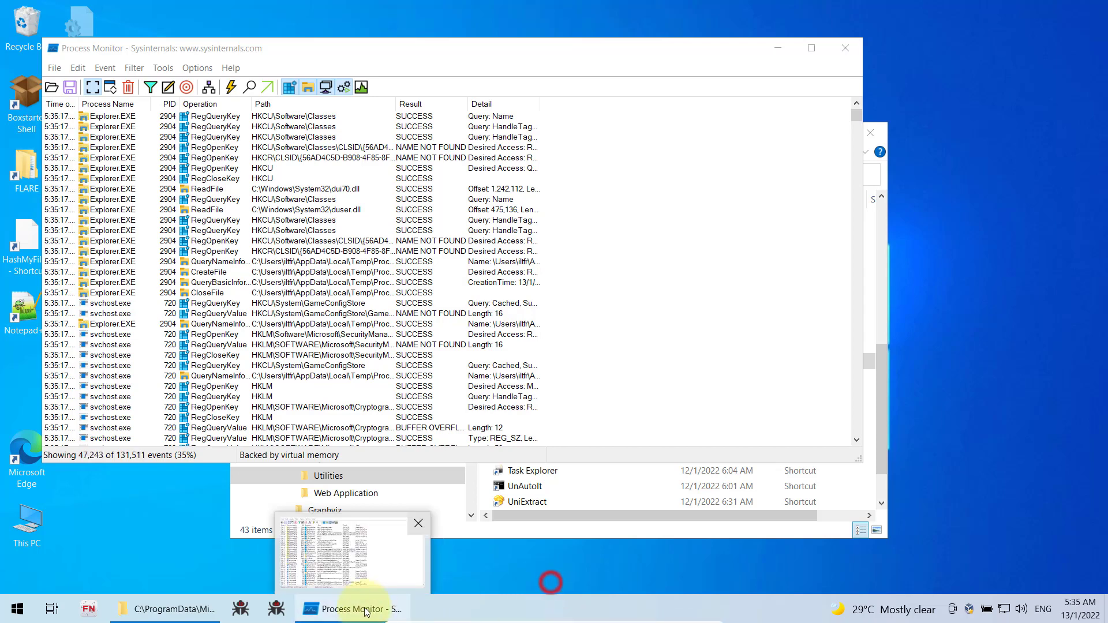
{"action": "right_click", "coordinate": [364, 611]}
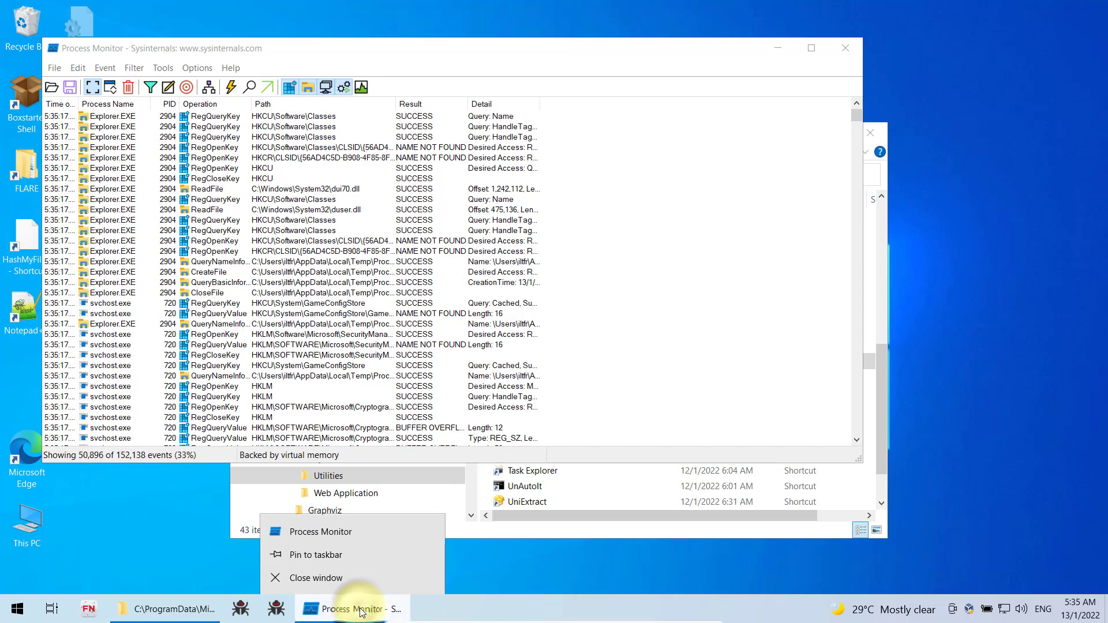
{"action": "left_click", "coordinate": [322, 555]}
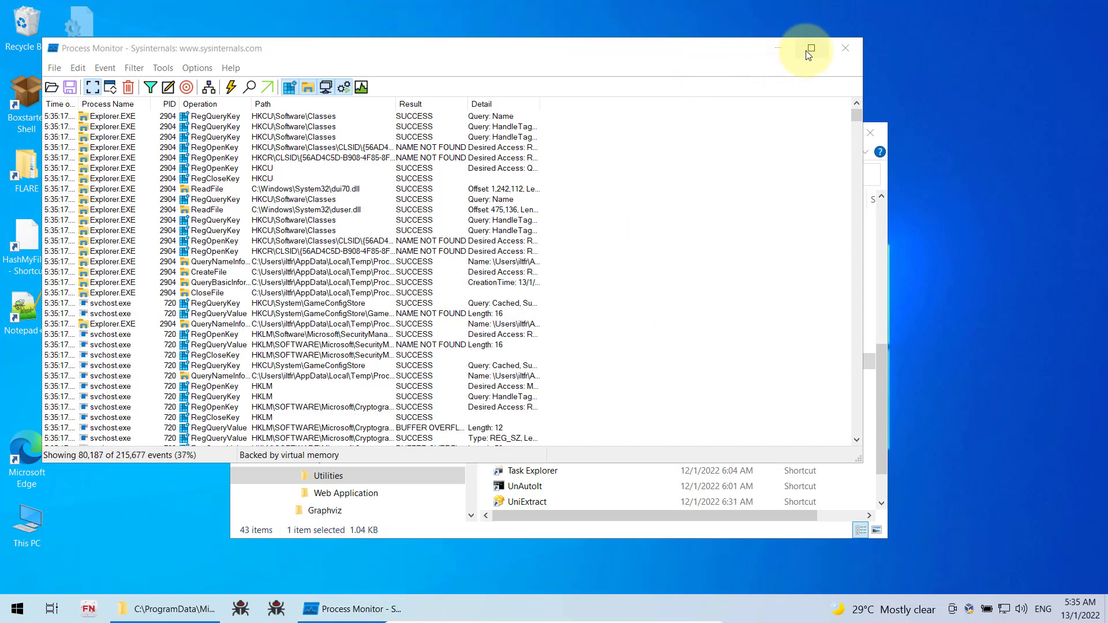
{"action": "left_click", "coordinate": [845, 50]}
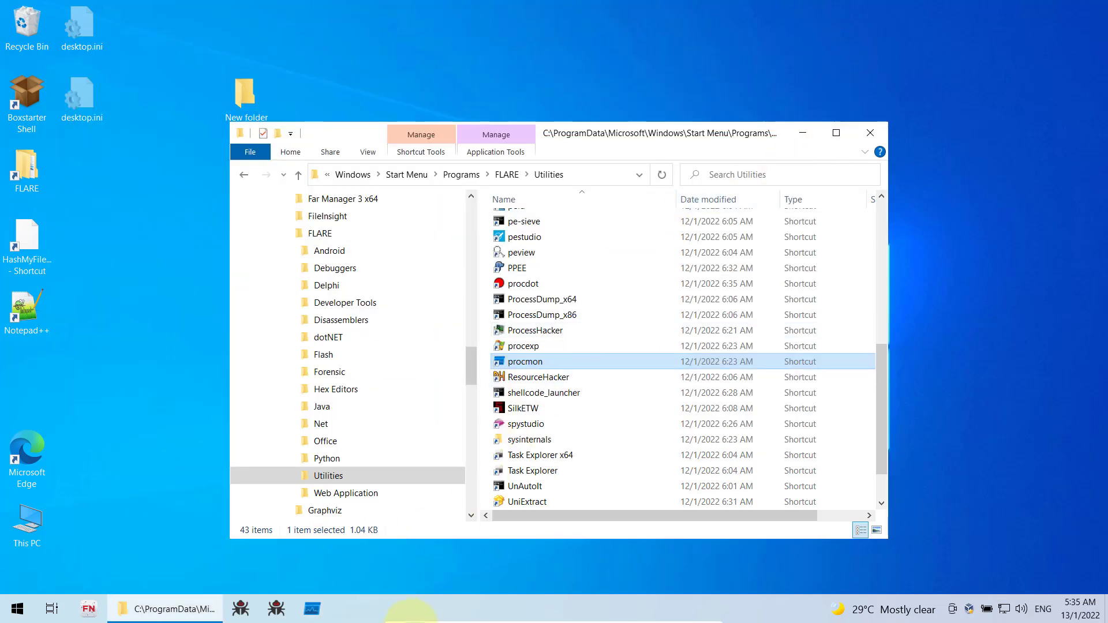
Launch procexp from the Utilities folder, pin Process Explorer to the taskbar, and close its window.
{"action": "left_click", "coordinate": [522, 345]}
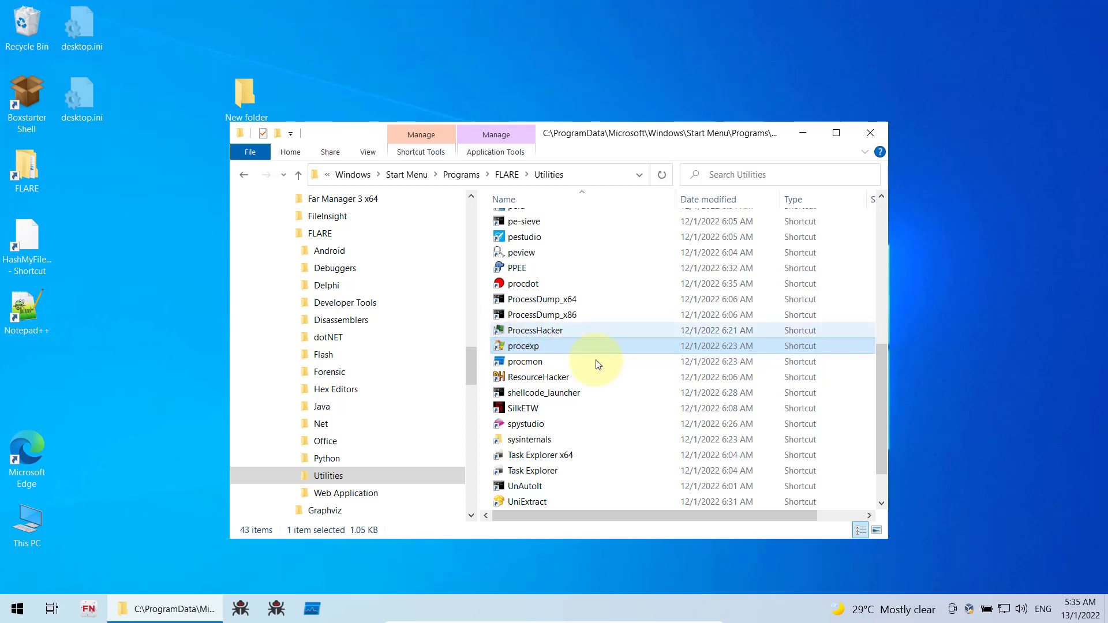
{"action": "double_click", "coordinate": [528, 347]}
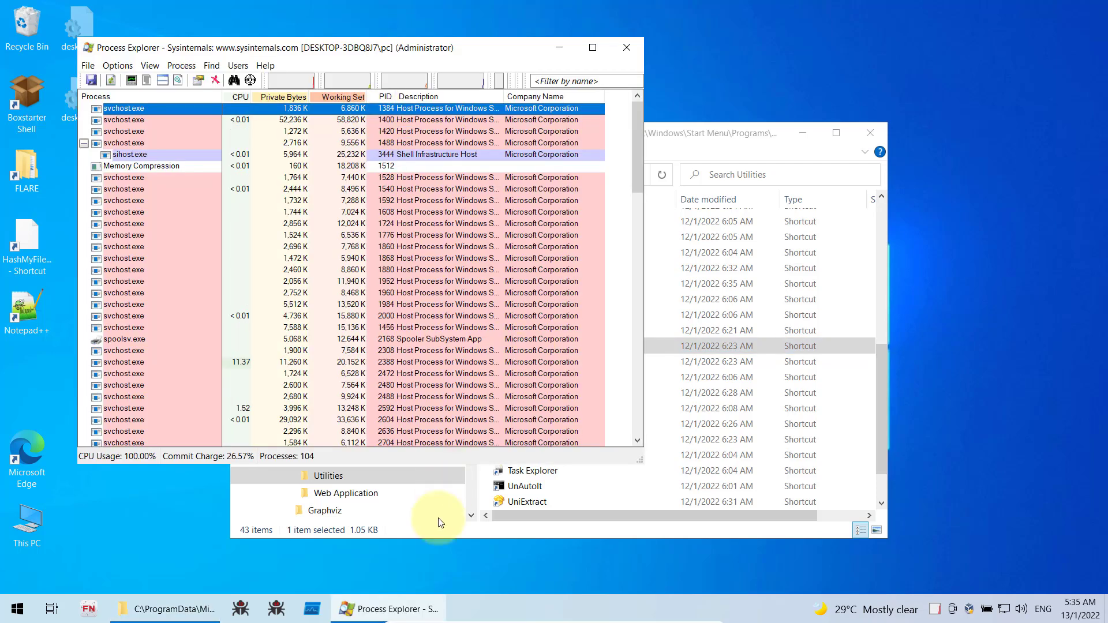
{"action": "right_click", "coordinate": [404, 615]}
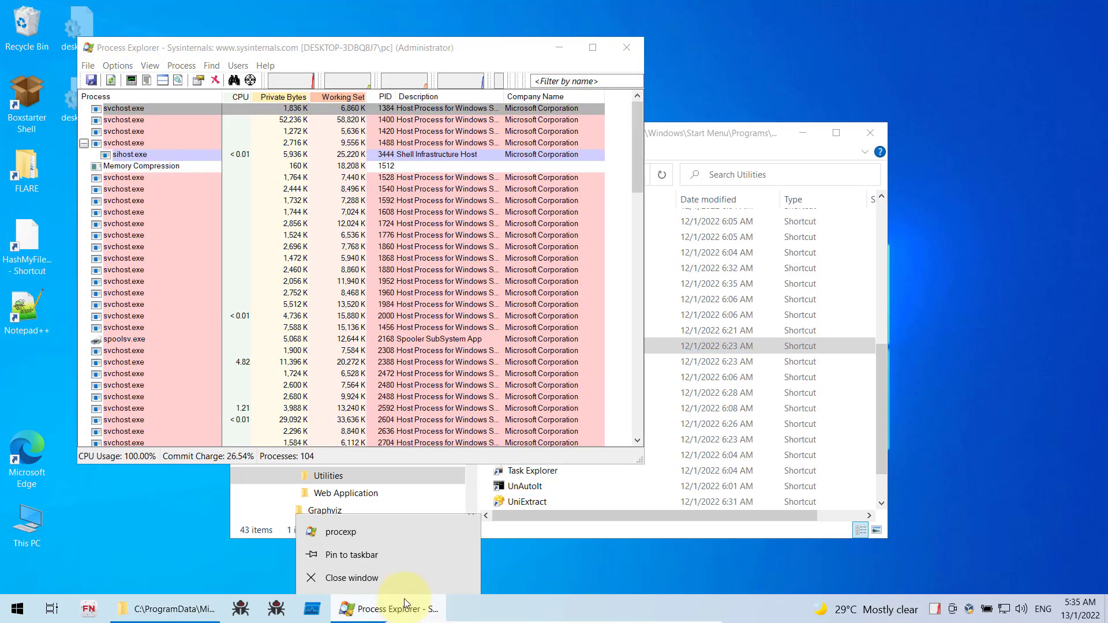
{"action": "left_click", "coordinate": [393, 556]}
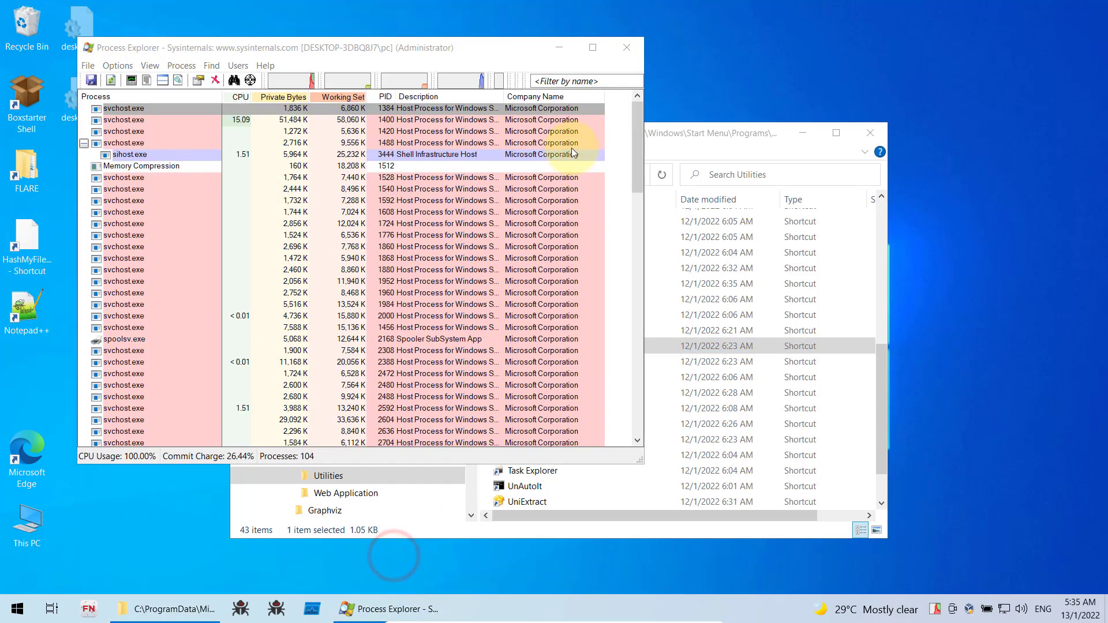
{"action": "left_click", "coordinate": [619, 45]}
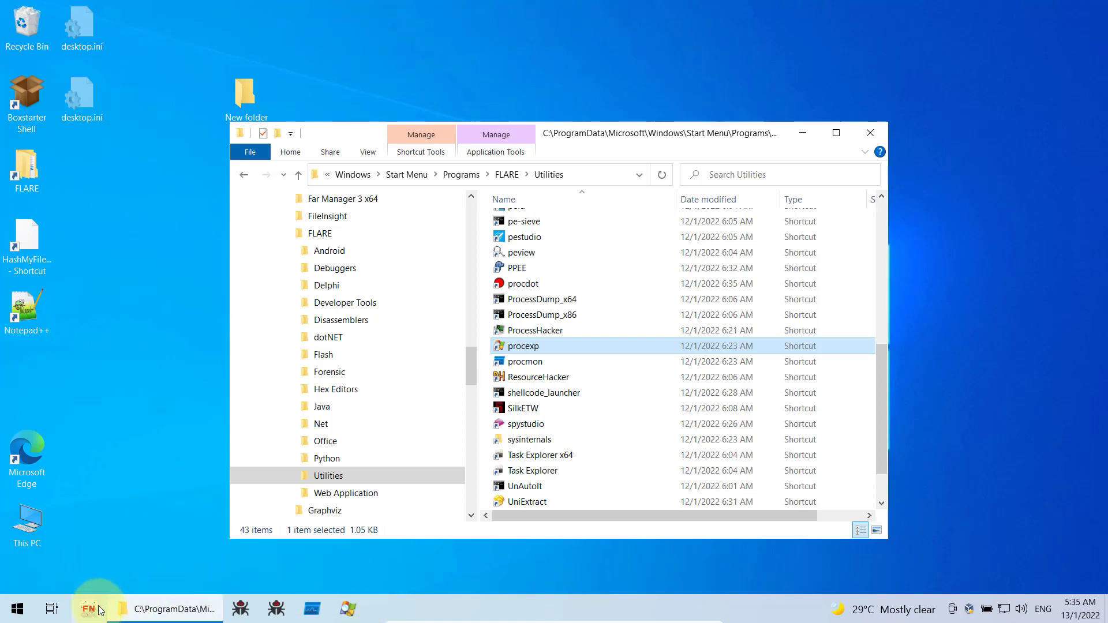
Move the FakeNet (FN) icon to the end of the pinned taskbar shortcuts and close the Utilities folder window.
{"action": "left_click_drag", "start_coordinate": [91, 612], "coordinate": [369, 617]}
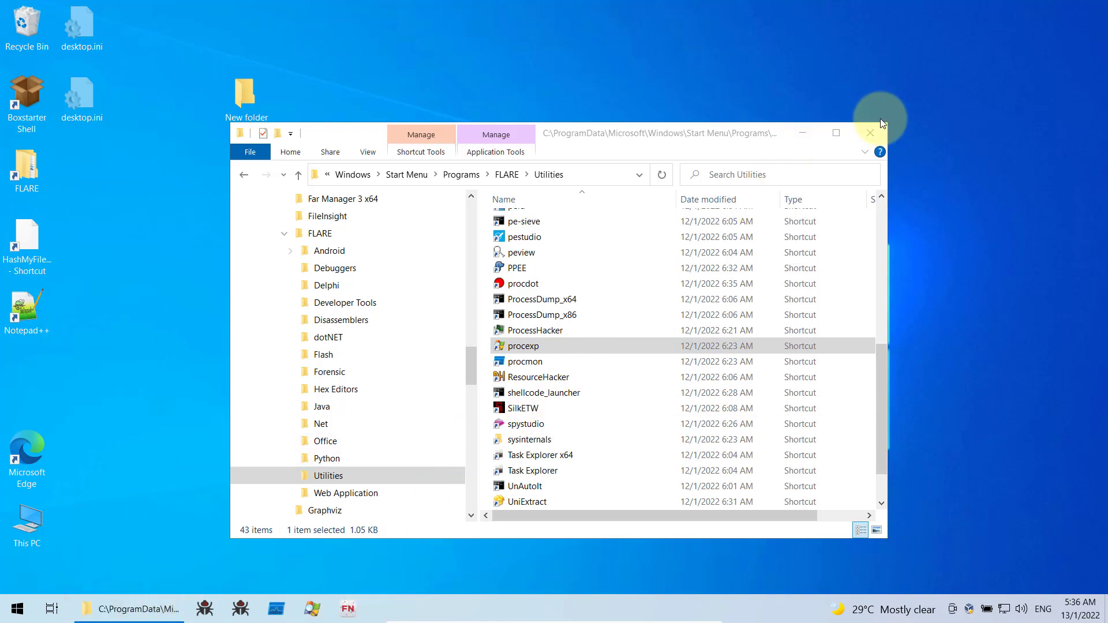
{"action": "left_click", "coordinate": [870, 133]}
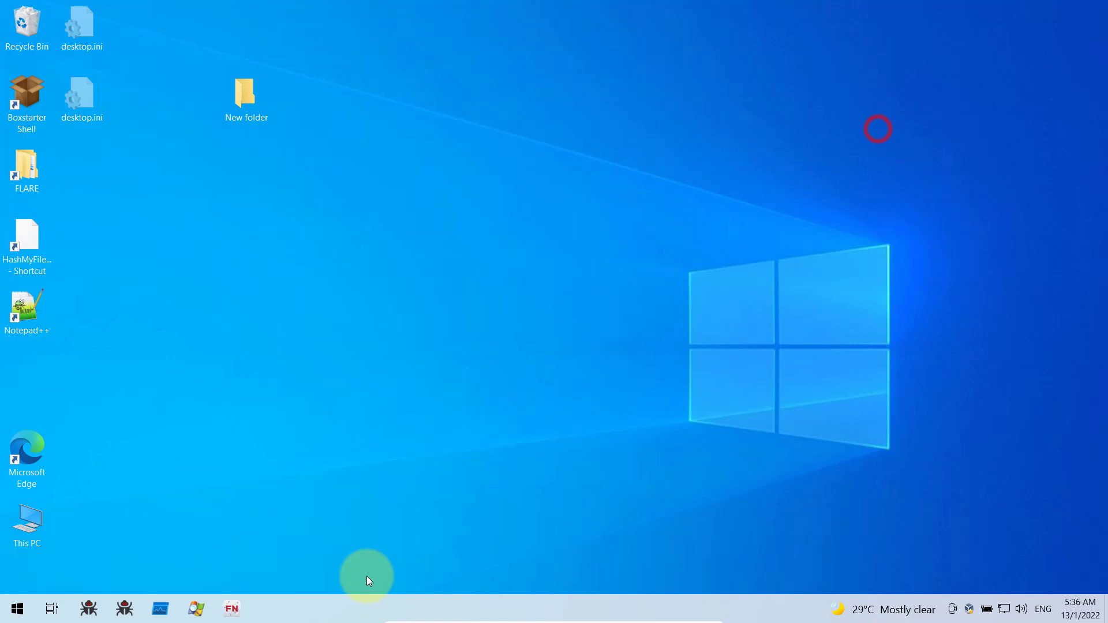
Test the pinned x32dbg and Process Monitor shortcuts, closing x32dbg and deleting the broken Process Monitor shortcut.
{"action": "left_click", "coordinate": [89, 611]}
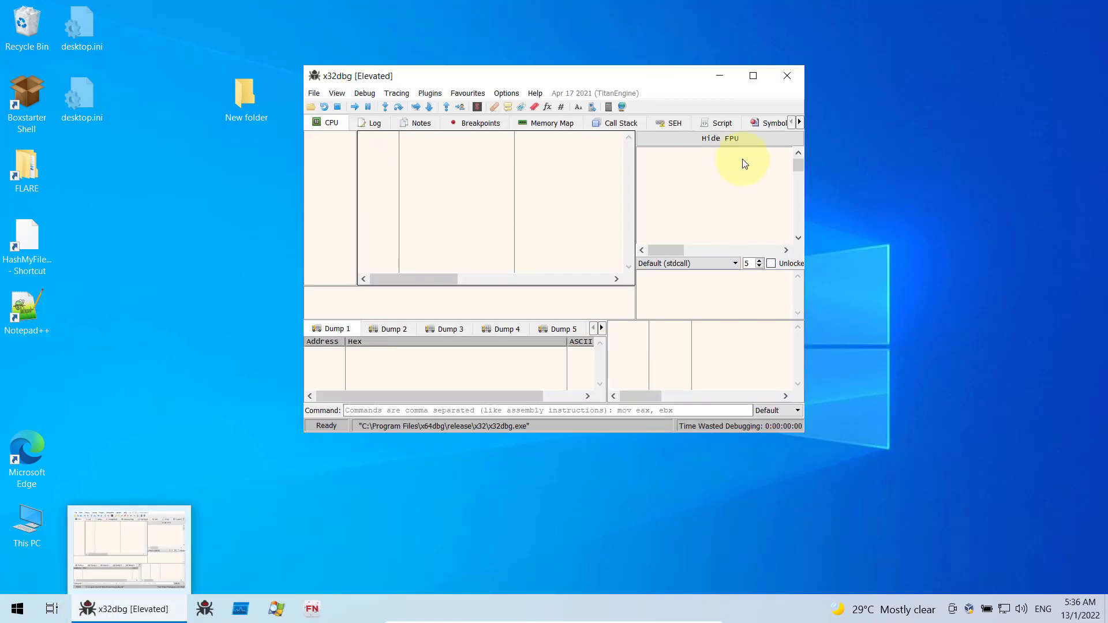
{"action": "left_click", "coordinate": [787, 70]}
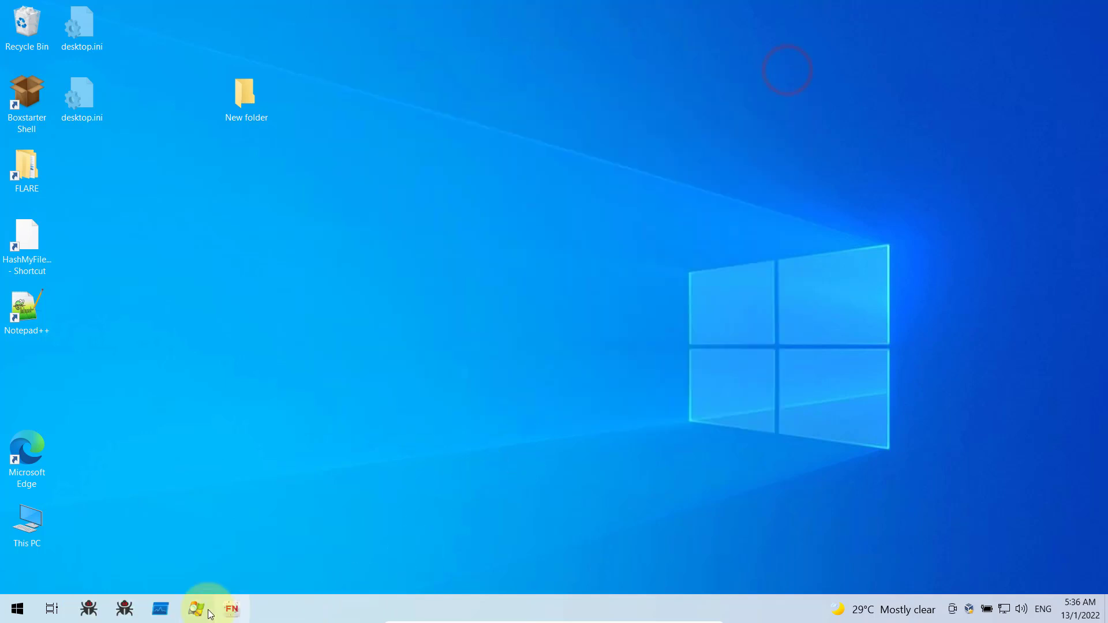
{"action": "left_click", "coordinate": [163, 609]}
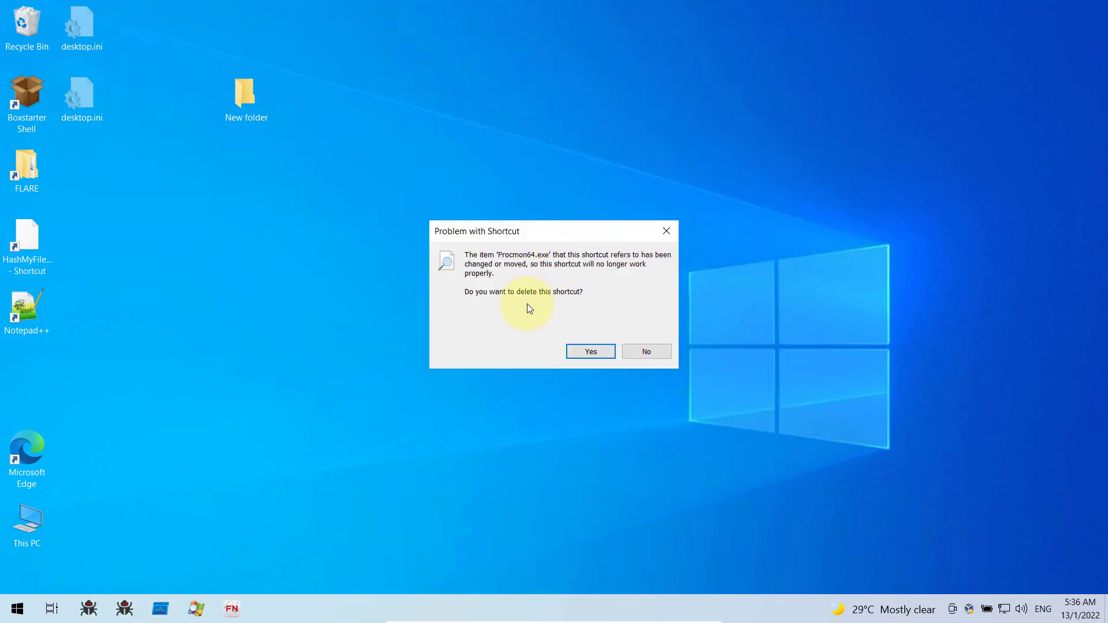
{"action": "left_click", "coordinate": [602, 352]}
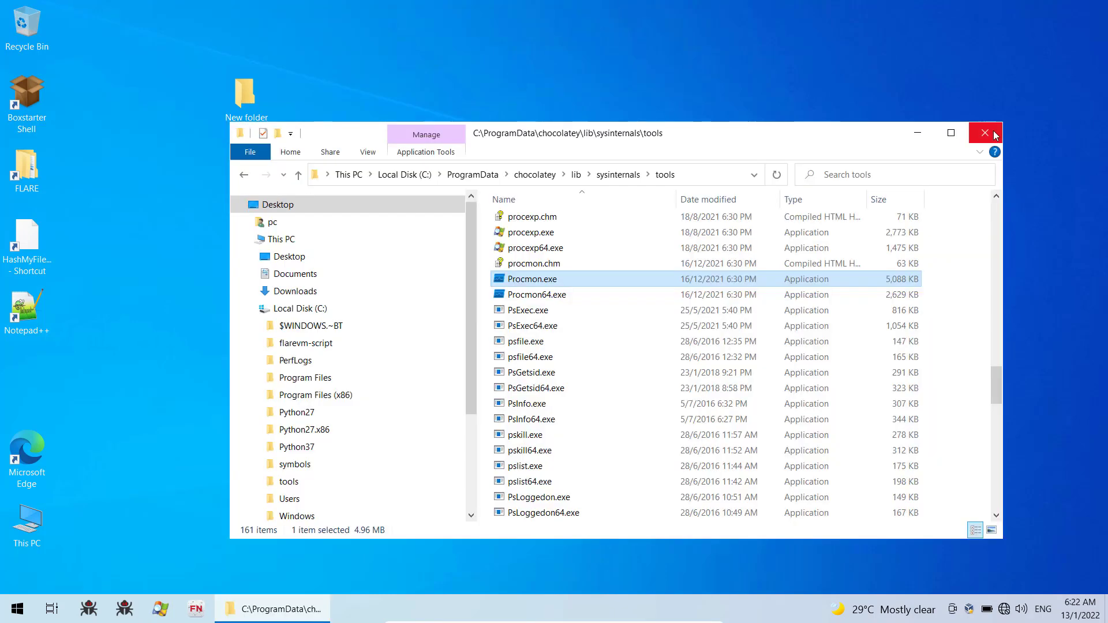
Close the Sysinternals tools folder and create a desktop shortcut to procmon from FLARE's Utilities folder.
{"action": "left_click", "coordinate": [985, 133]}
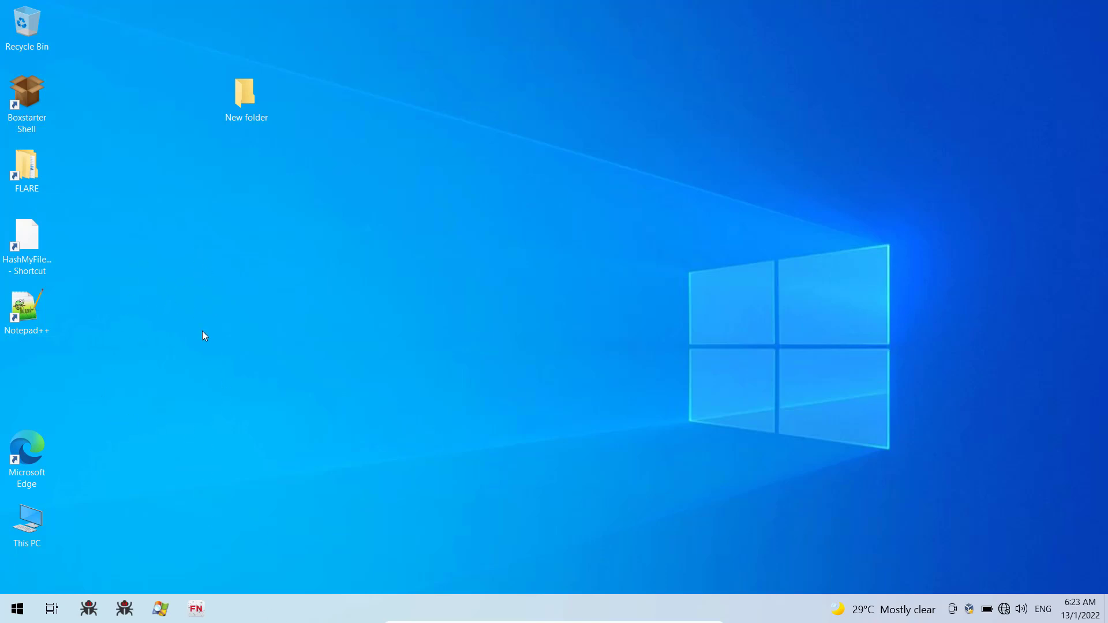
{"action": "double_click", "coordinate": [25, 169]}
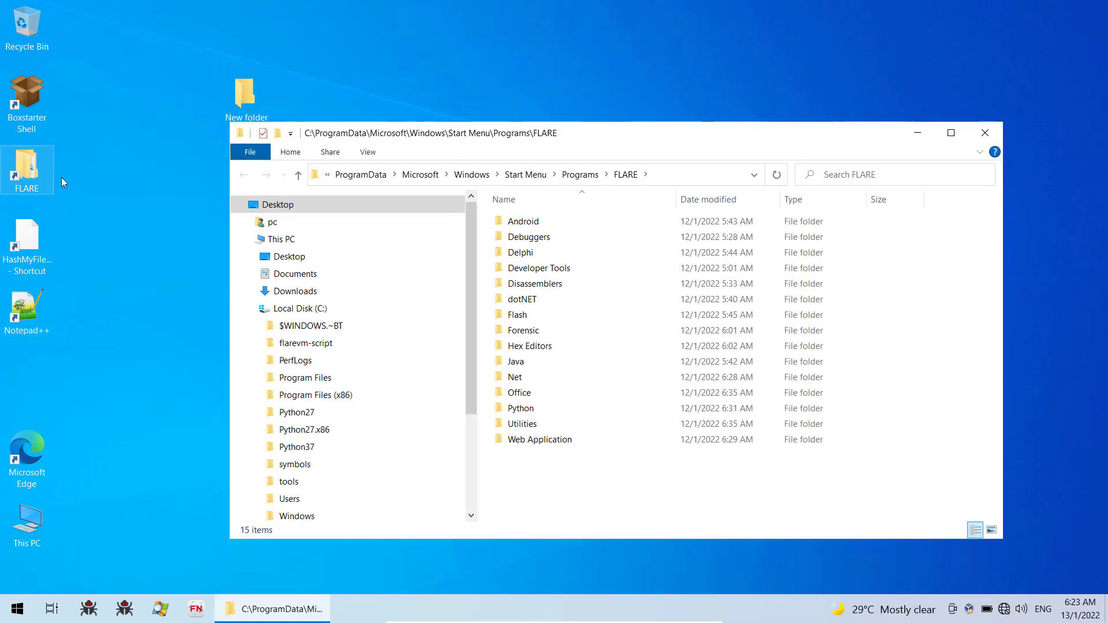
{"action": "double_click", "coordinate": [536, 426]}
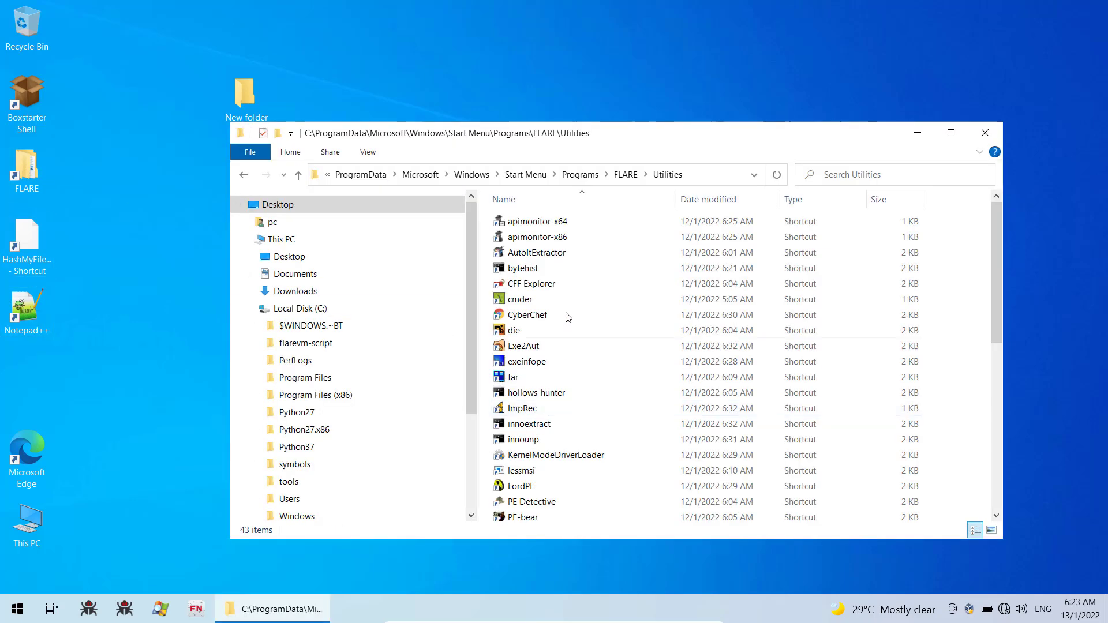
{"action": "scroll", "coordinate": [574, 403], "scroll_direction": "down", "scroll_amount": 5}
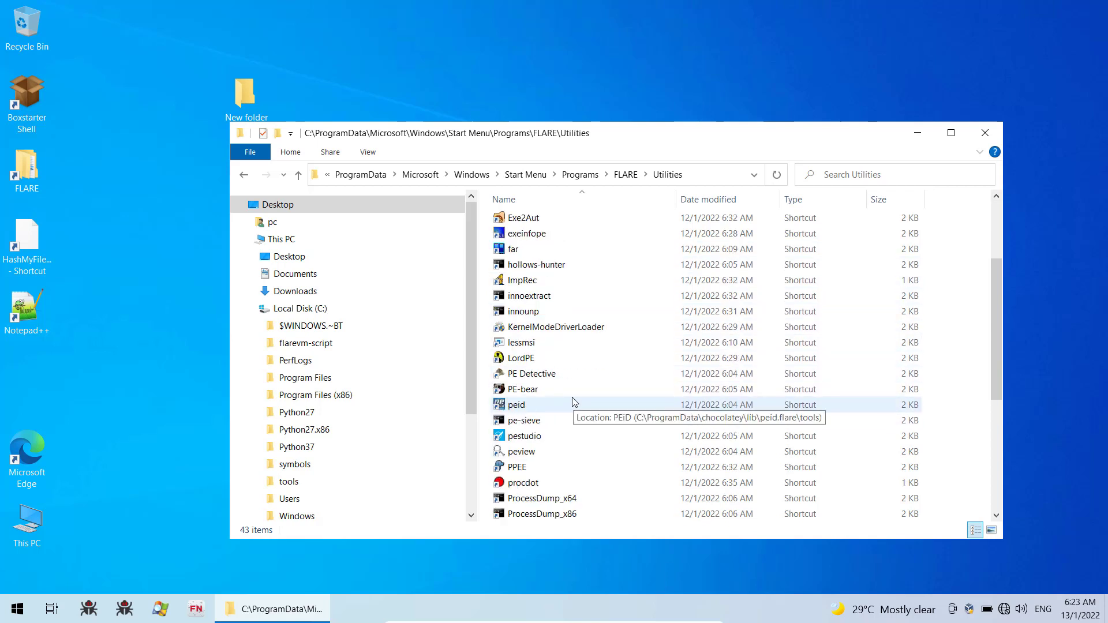
{"action": "scroll", "coordinate": [576, 379], "scroll_direction": "down", "scroll_amount": 3}
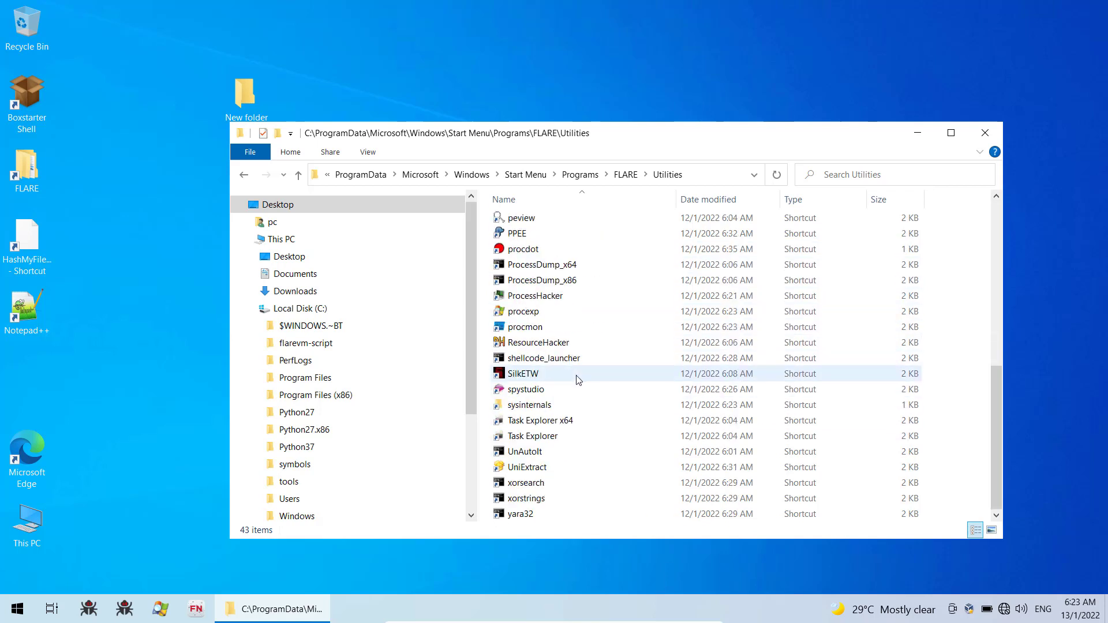
{"action": "left_click", "coordinate": [539, 331]}
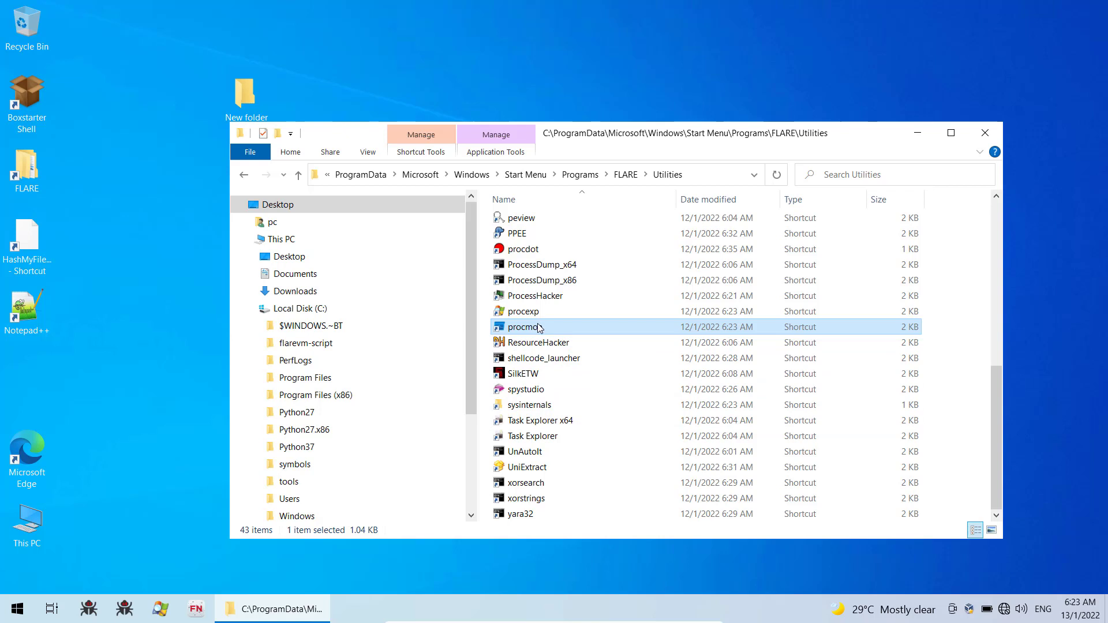
{"action": "left_click_drag", "start_coordinate": [538, 328], "coordinate": [142, 272]}
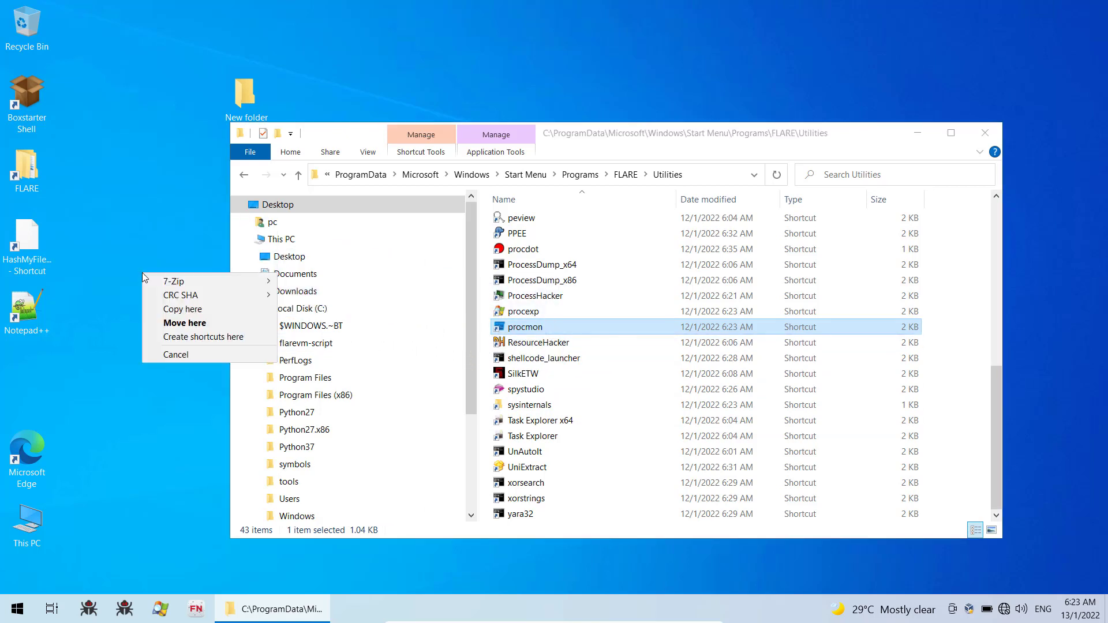
{"action": "left_click", "coordinate": [185, 339]}
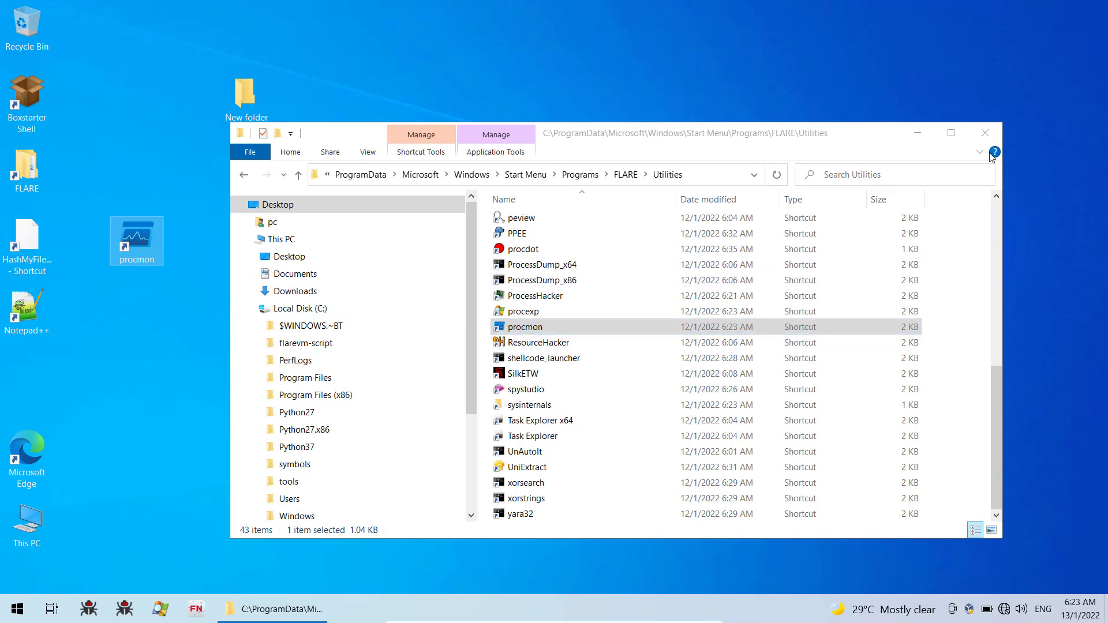
{"action": "left_click", "coordinate": [985, 133]}
Move the procmon desktop shortcut beside This PC and launch it after closing Process Explorer.
{"action": "left_click_drag", "start_coordinate": [140, 230], "coordinate": [170, 531]}
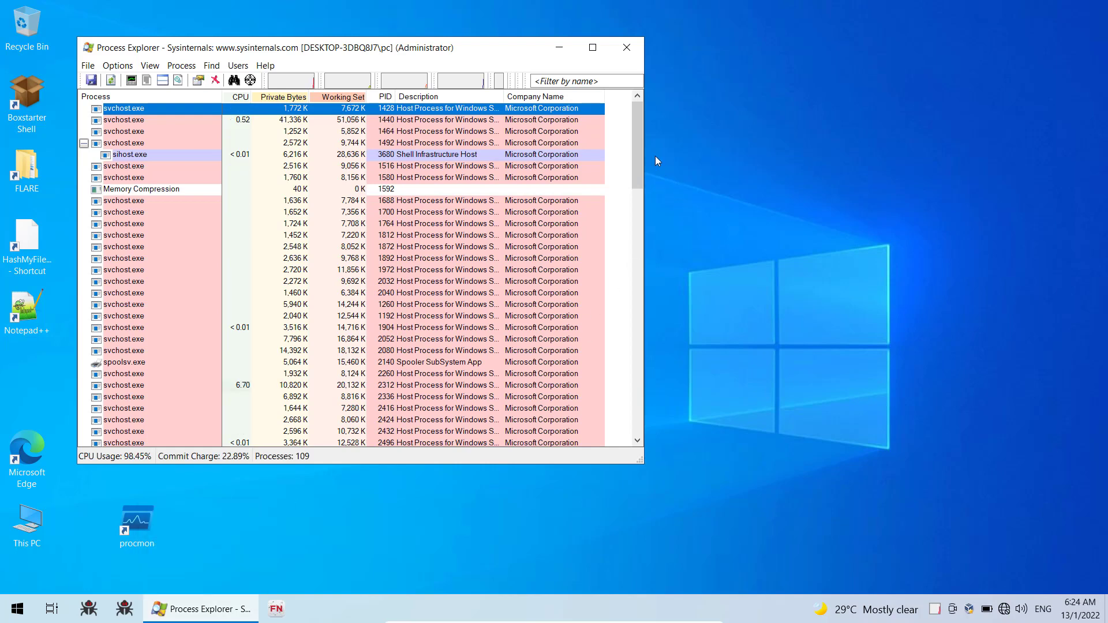
{"action": "left_click", "coordinate": [626, 47]}
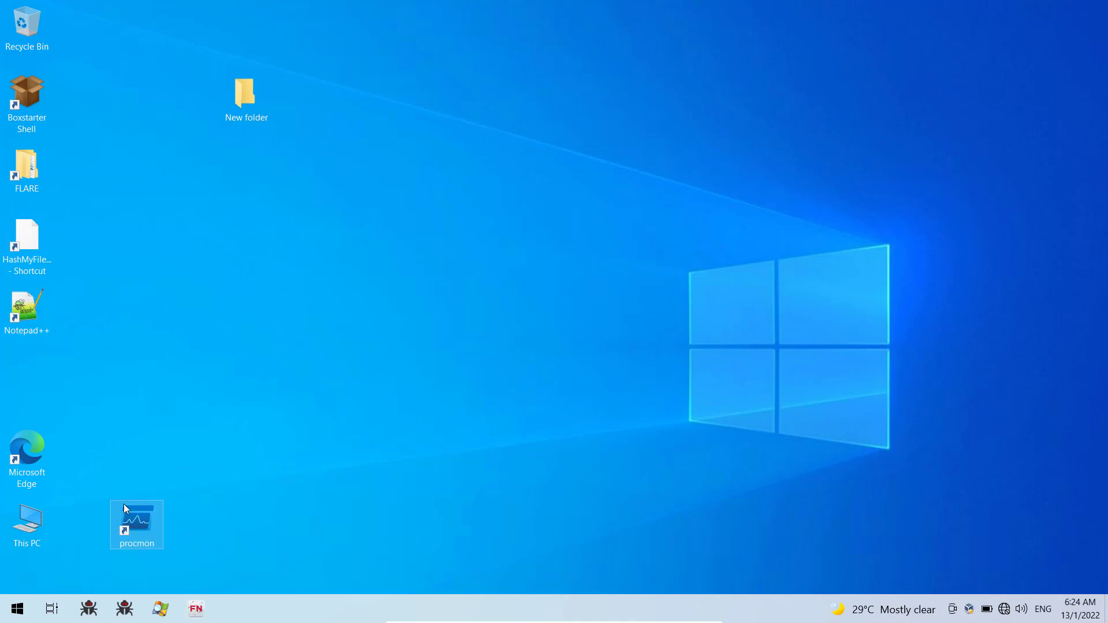
{"action": "double_click", "coordinate": [140, 536]}
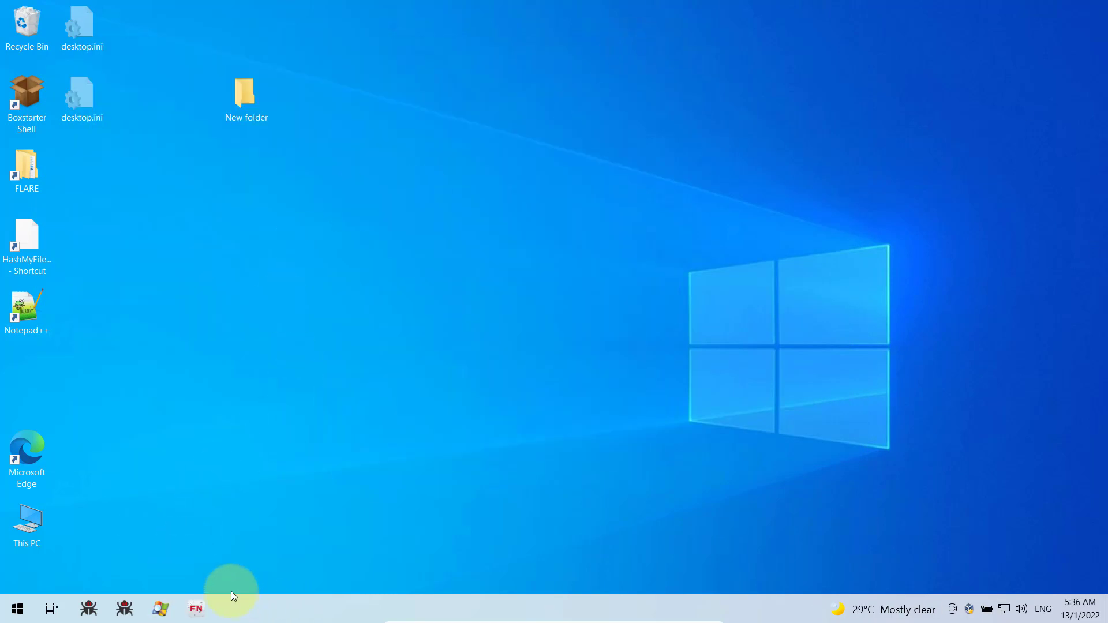
Search Windows for "proc" to look up procmon, and dismiss the search.
{"action": "right_click", "coordinate": [20, 611]}
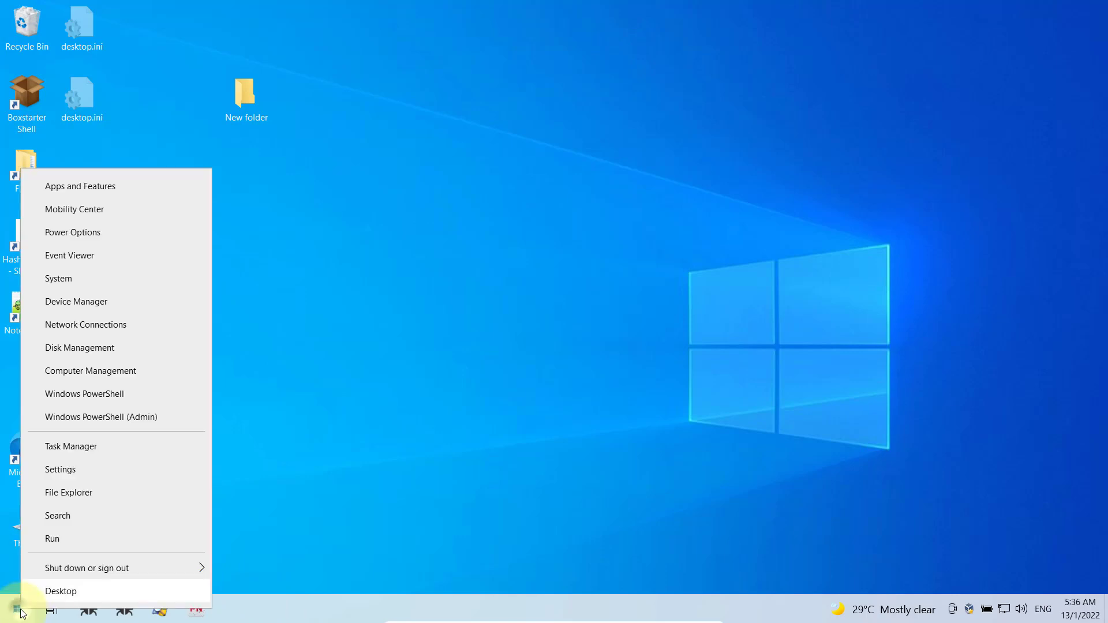
{"action": "left_click", "coordinate": [57, 516]}
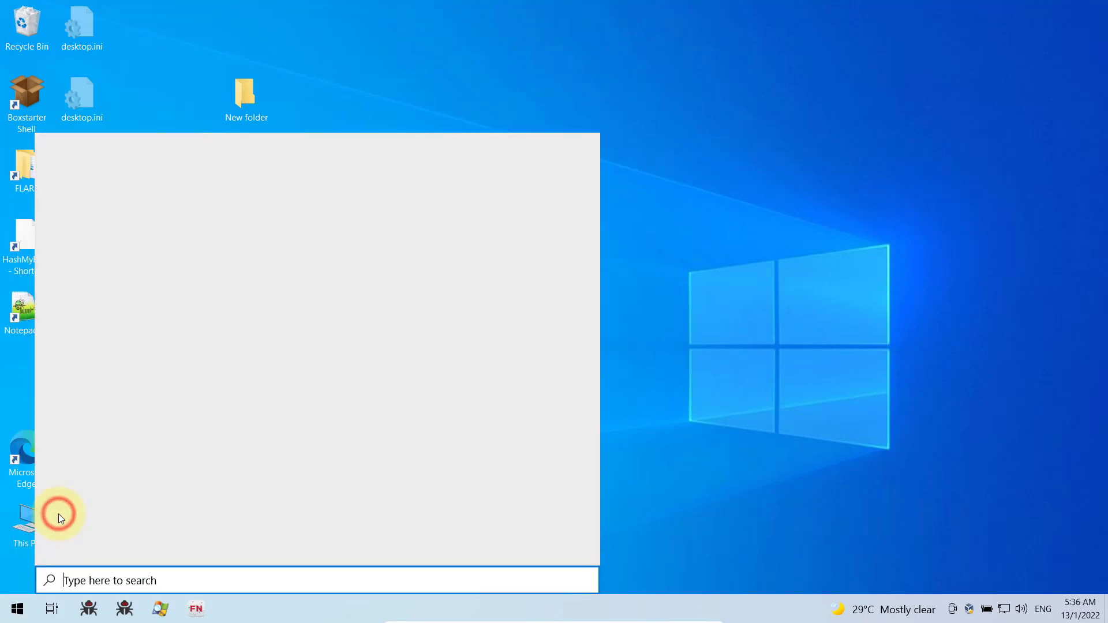
{"action": "type", "text": "pro"}
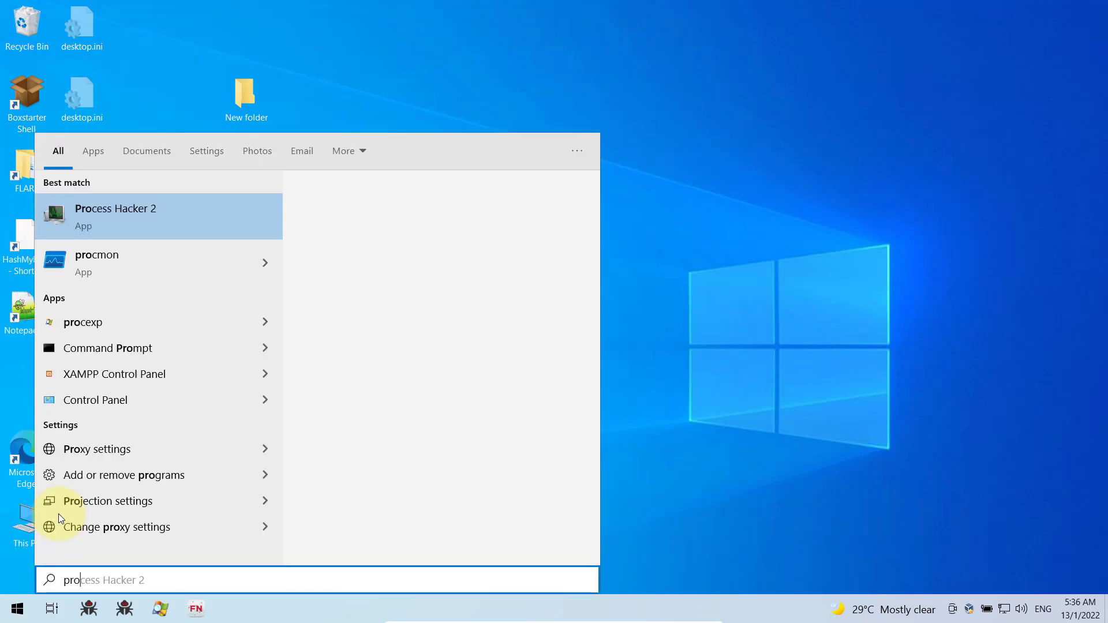
{"action": "type", "text": "c"}
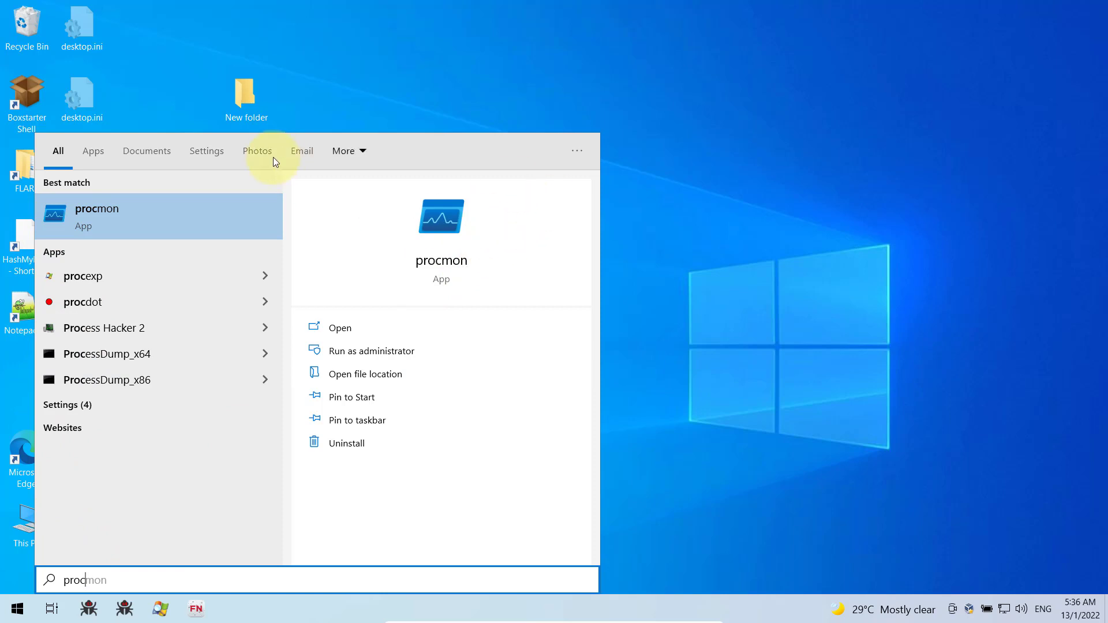
{"action": "left_click", "coordinate": [338, 63]}
Look through the desktop's FLARE folder and its Utilities subfolder, and close the window.
{"action": "double_click", "coordinate": [27, 165]}
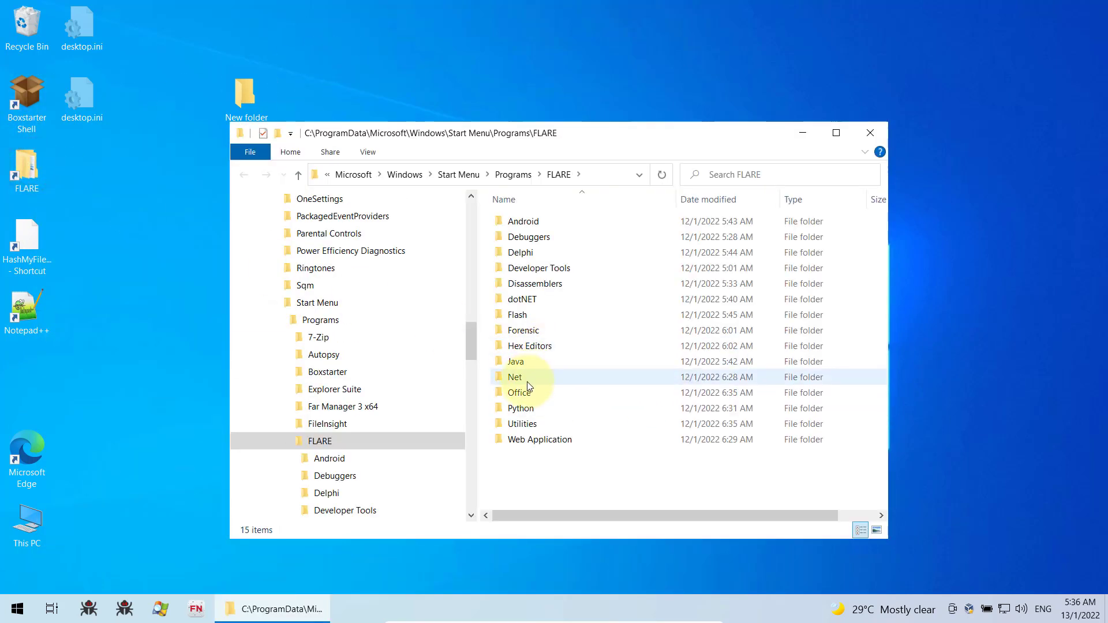
{"action": "left_click", "coordinate": [532, 425]}
{"action": "double_click", "coordinate": [532, 426]}
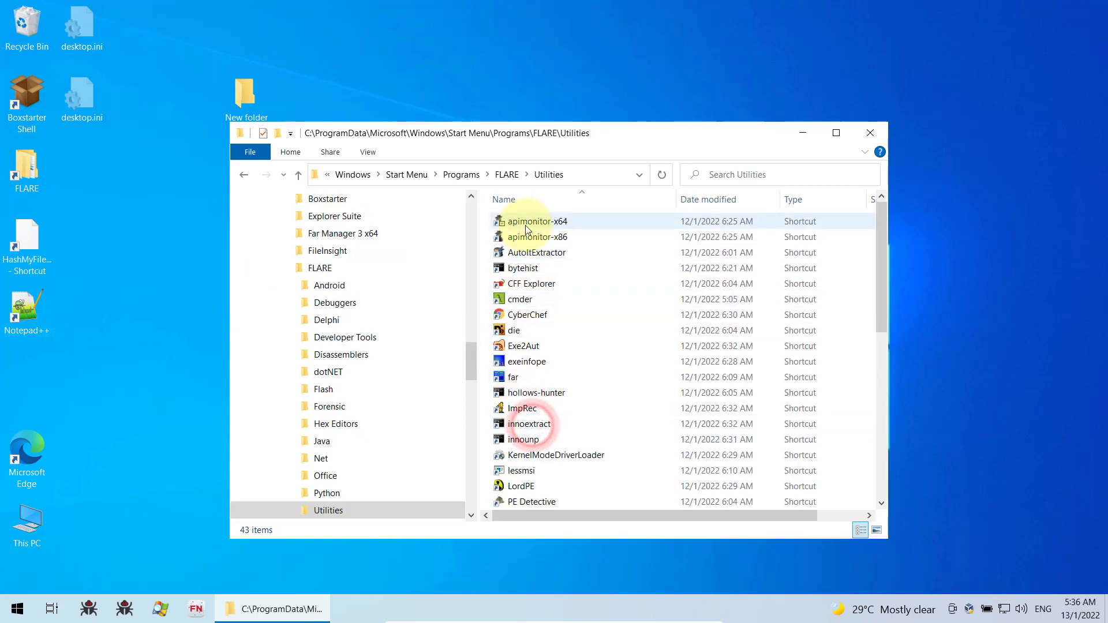
{"action": "left_click", "coordinate": [507, 174]}
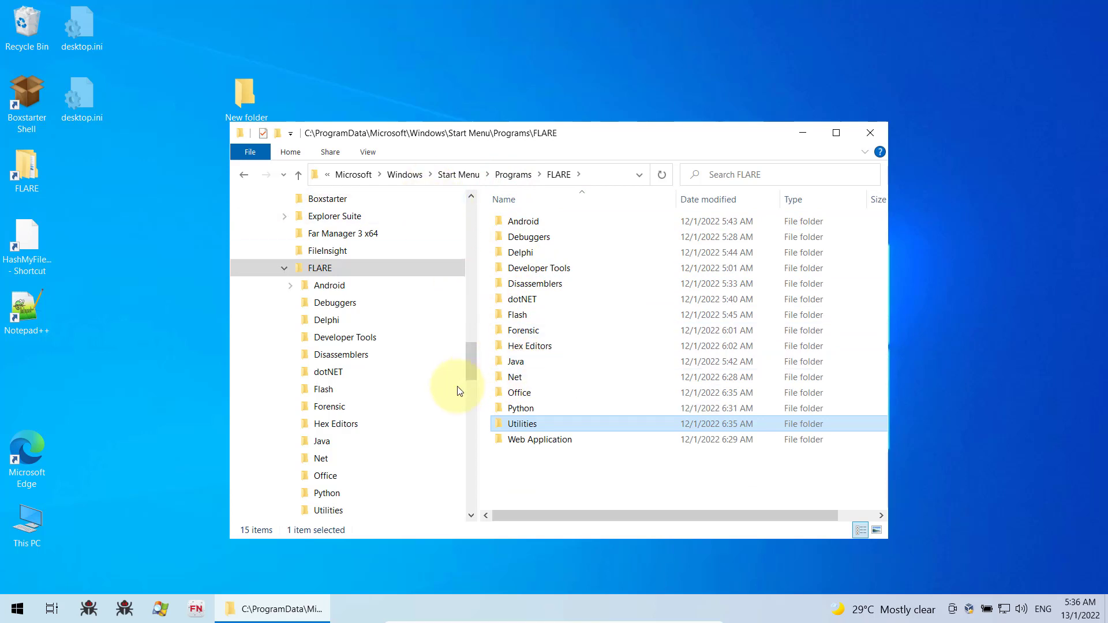
{"action": "scroll", "coordinate": [346, 381], "scroll_direction": "down", "scroll_amount": 1}
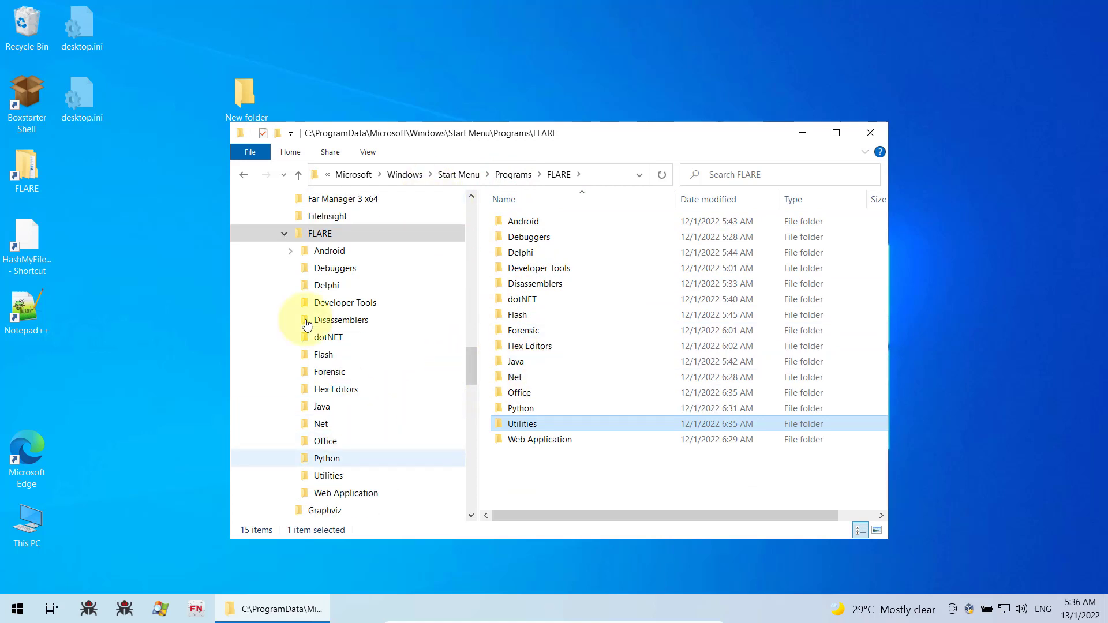
{"action": "left_click", "coordinate": [870, 132]}
Browse to C:\tools from the desktop's New folder to examine the manually added tools, and close the window.
{"action": "double_click", "coordinate": [242, 92]}
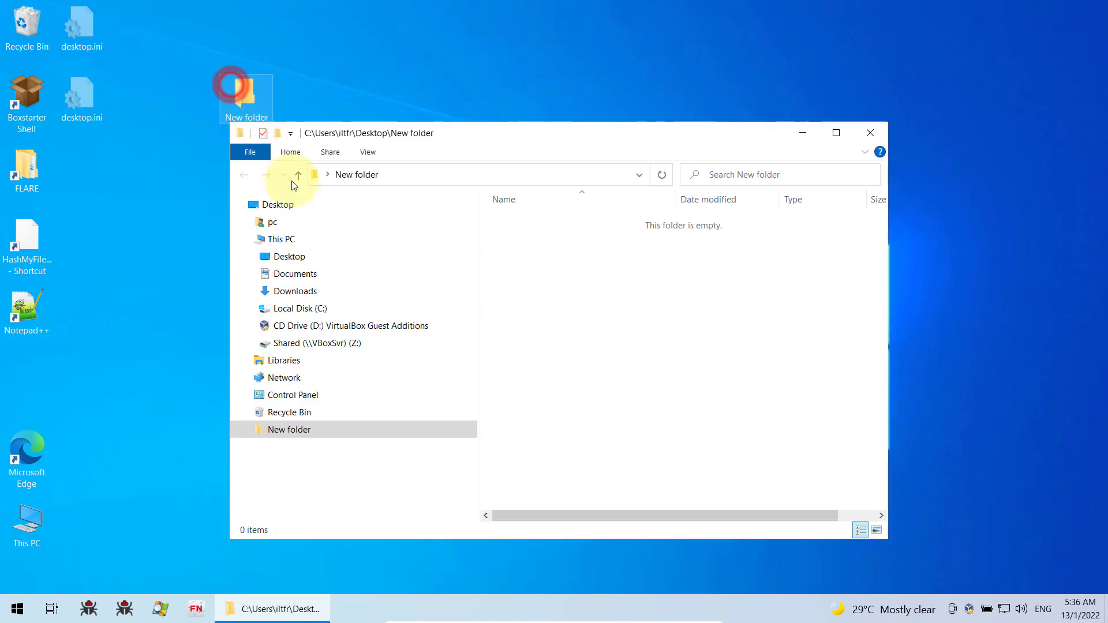
{"action": "left_click", "coordinate": [307, 309]}
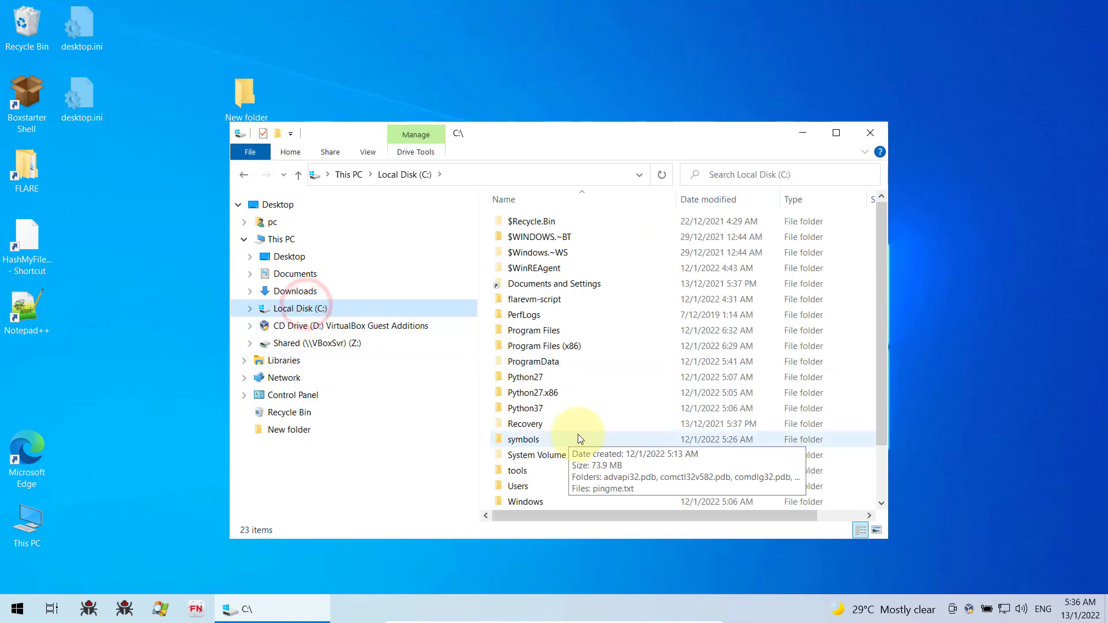
{"action": "scroll", "coordinate": [508, 429], "scroll_direction": "down", "scroll_amount": 1}
{"action": "double_click", "coordinate": [502, 423]}
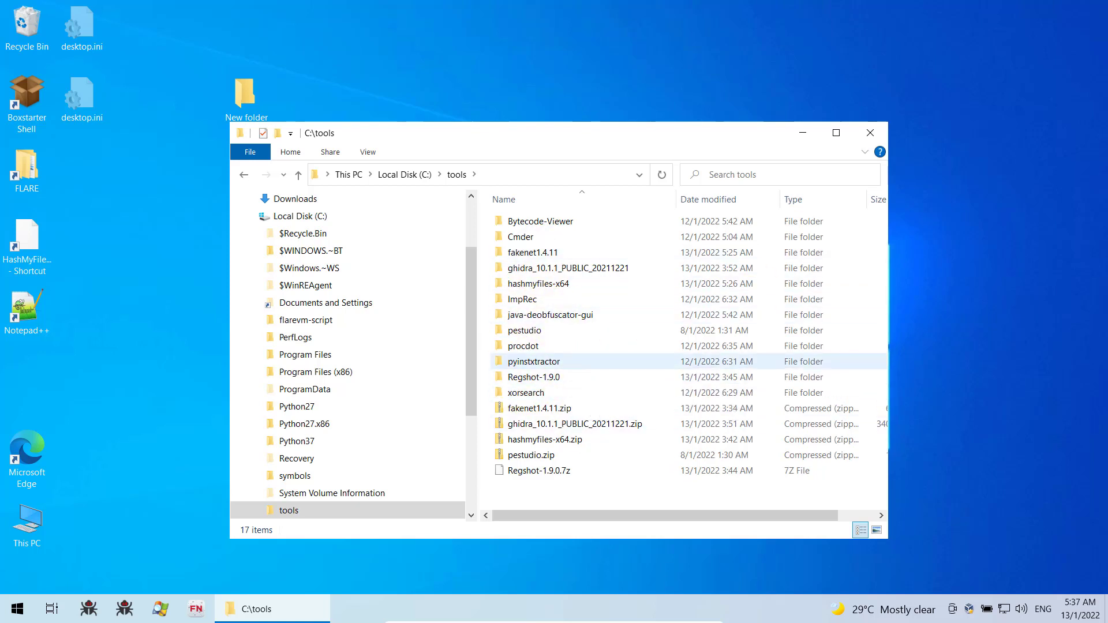
{"action": "left_click", "coordinate": [873, 134]}
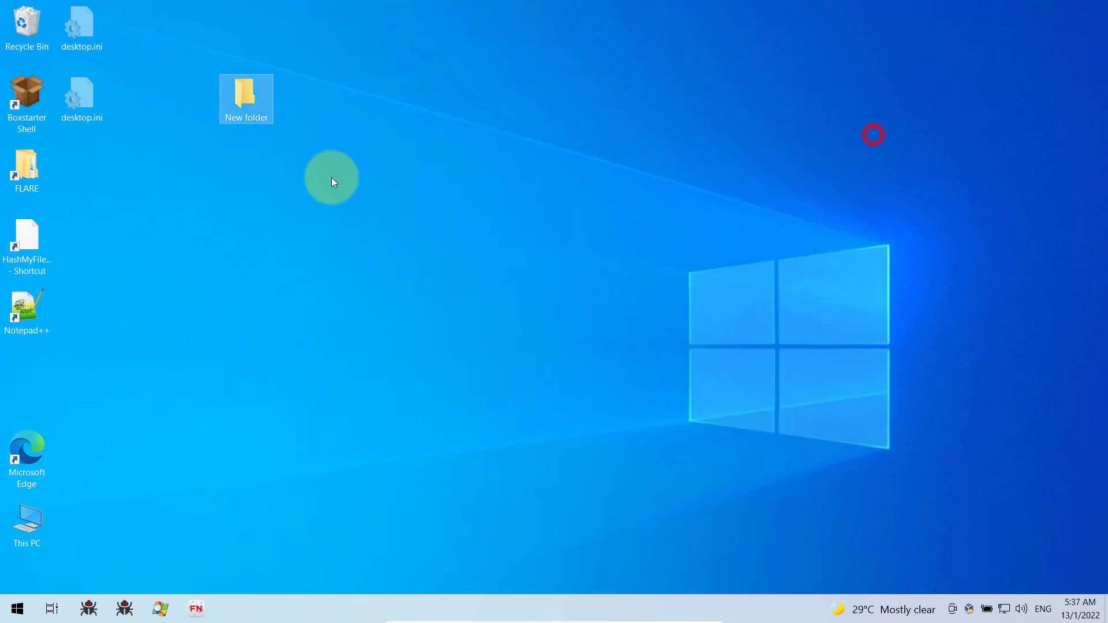
Reopen FLARE's Utilities folder to review its tool shortcuts, and close it.
{"action": "double_click", "coordinate": [46, 166]}
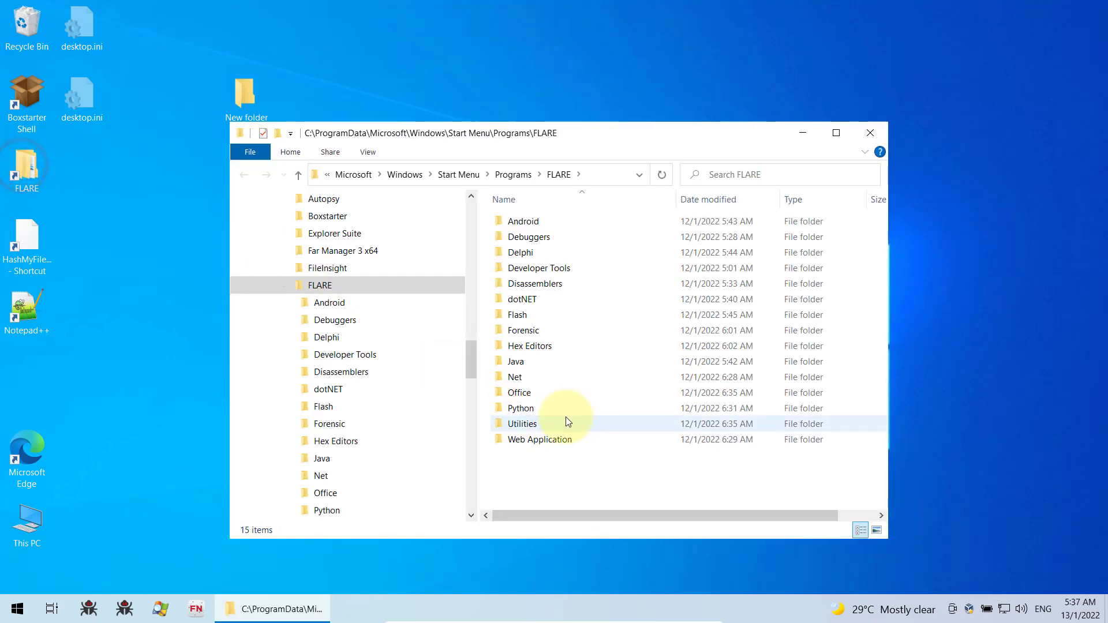
{"action": "double_click", "coordinate": [541, 426]}
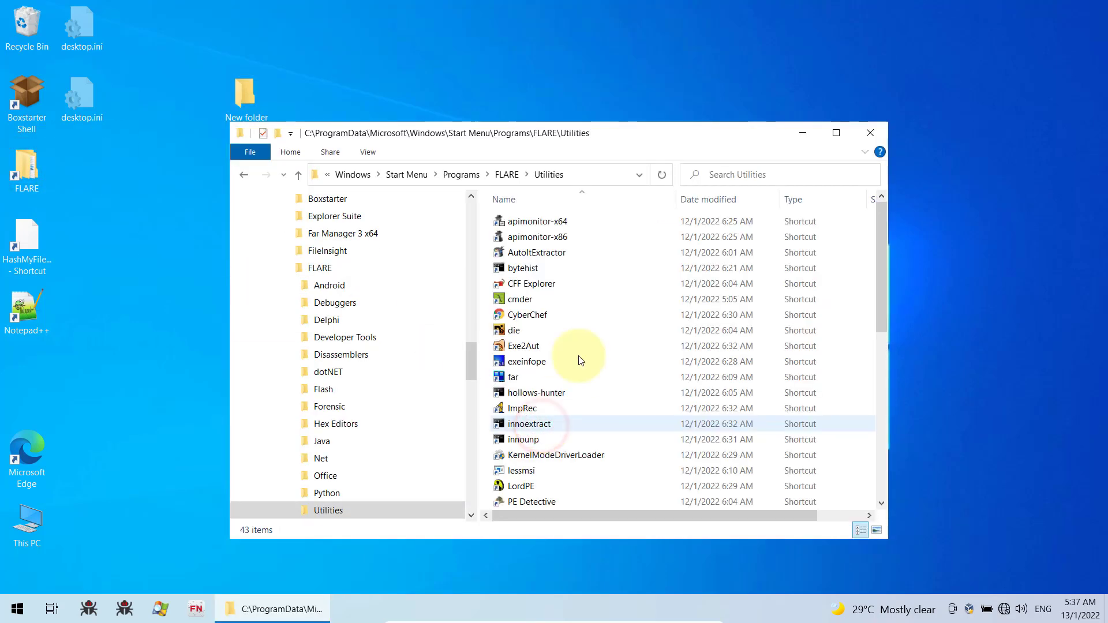
{"action": "left_click", "coordinate": [872, 132]}
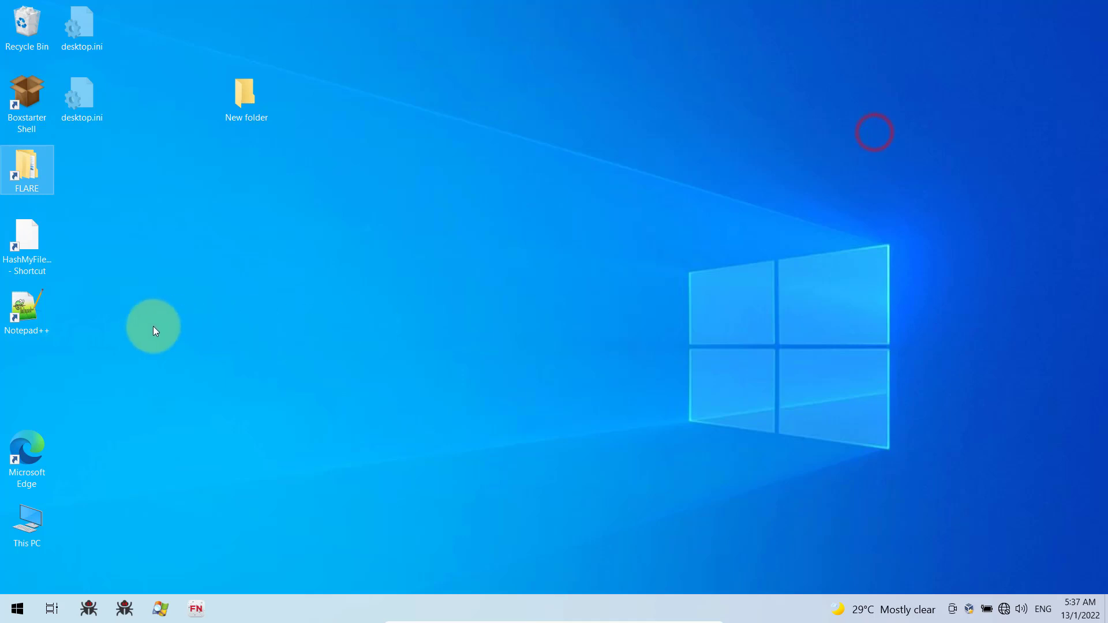